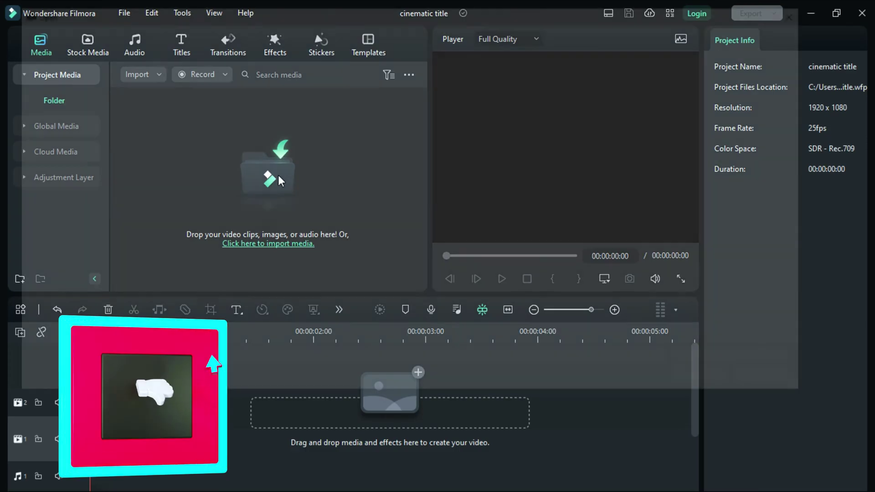
Import all four media files from the Cinematic title folder into the project
left_click(347, 132)
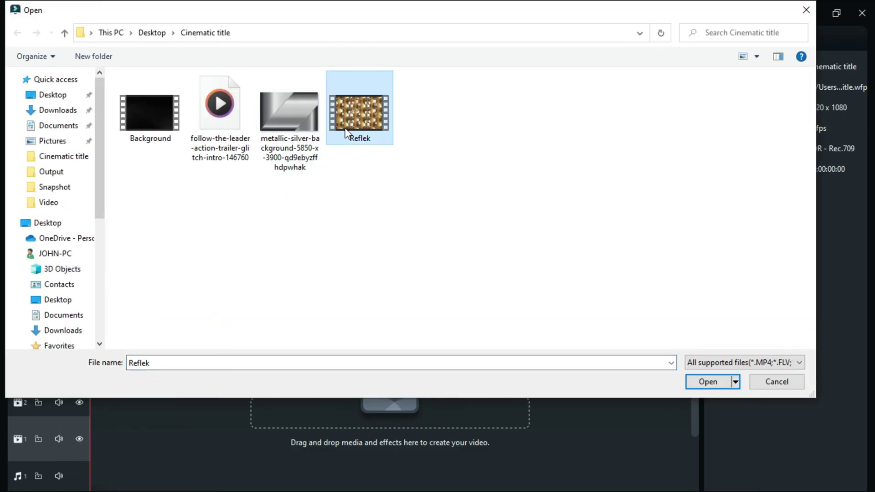
key("ctrl+a")
left_click(708, 382)
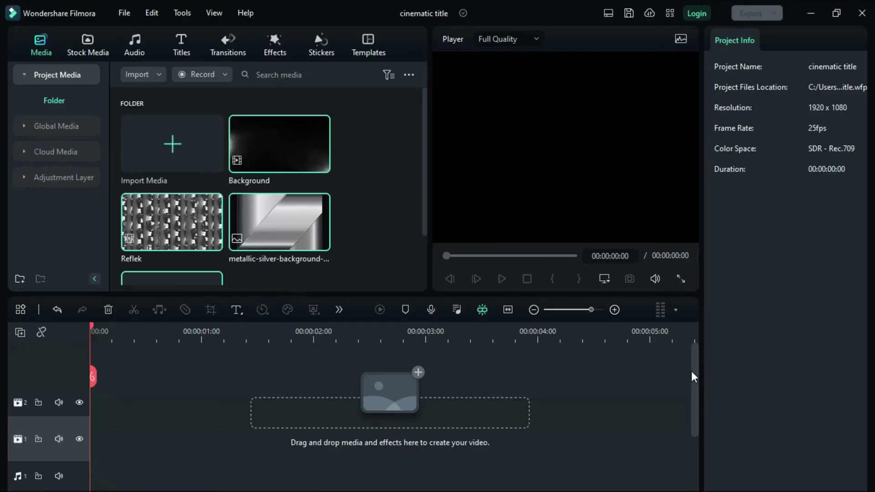
Add the follow-the-leader-action-trailer music to the audio track and trim the silence off its beginning, starting it at 00:00
scroll(355, 256, "down", 2)
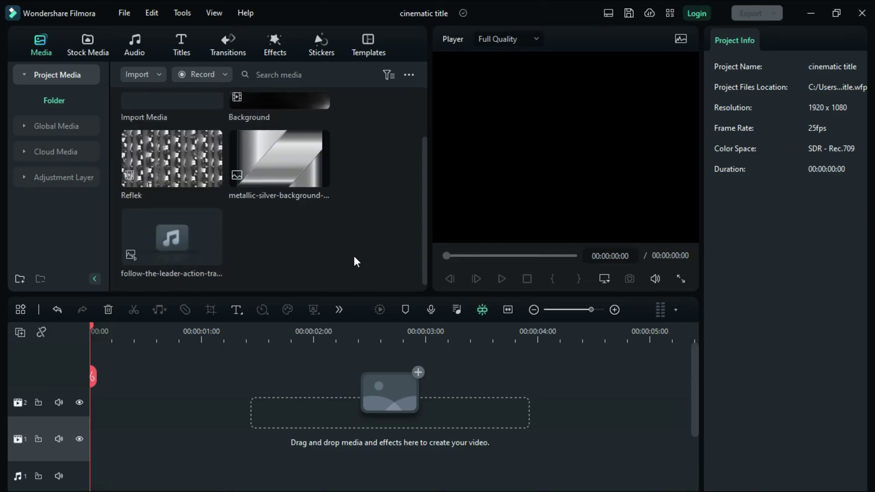
left_click(213, 255)
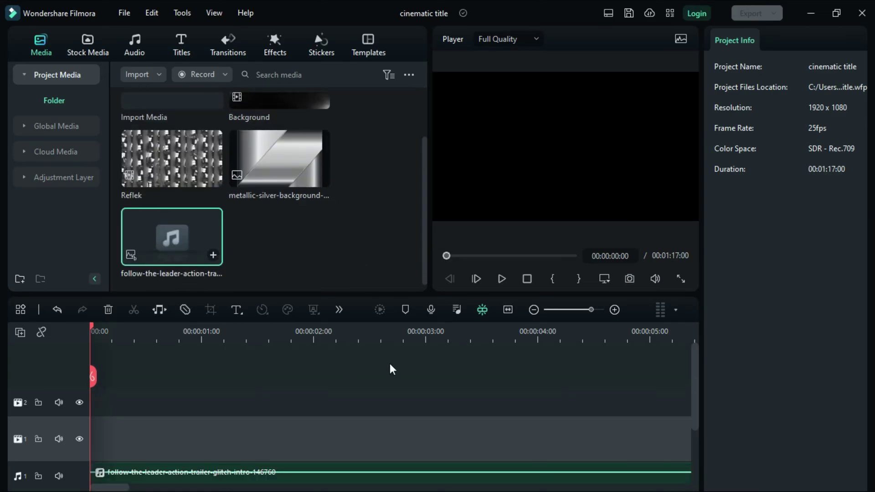
scroll(439, 370, "down", 2)
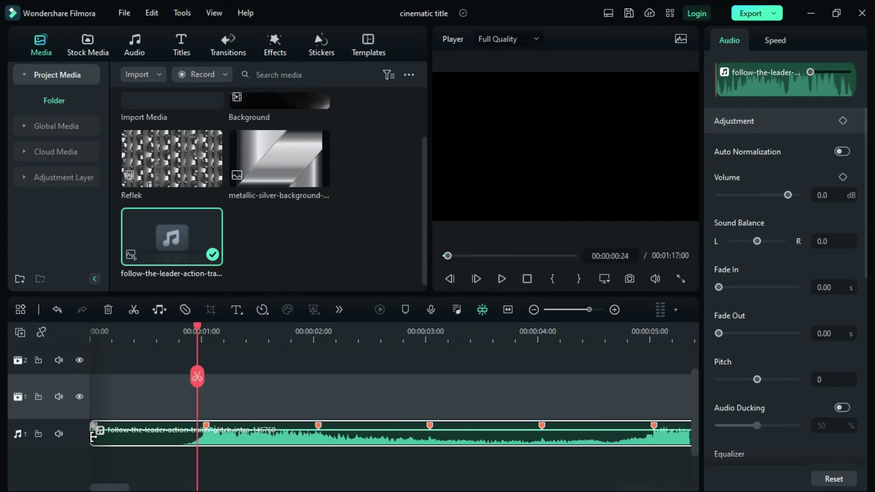
left_click_drag(93, 437, 123, 445)
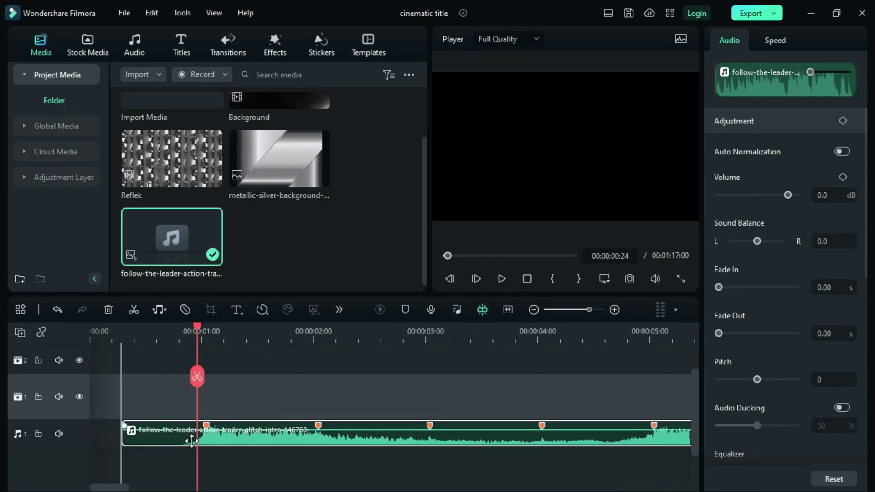
left_click_drag(194, 441, 167, 442)
Split the music clip at 00:00:16:06 and remove the part after the cut
mouse_move(303, 341)
left_mouse_down()
mouse_move(346, 341)
mouse_move(313, 342)
left_mouse_up()
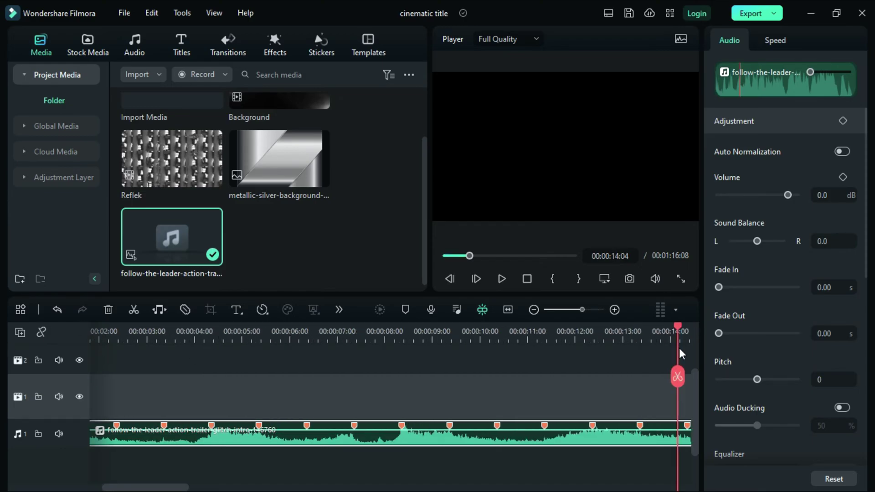
left_click_drag(679, 348, 634, 343)
left_click(635, 377)
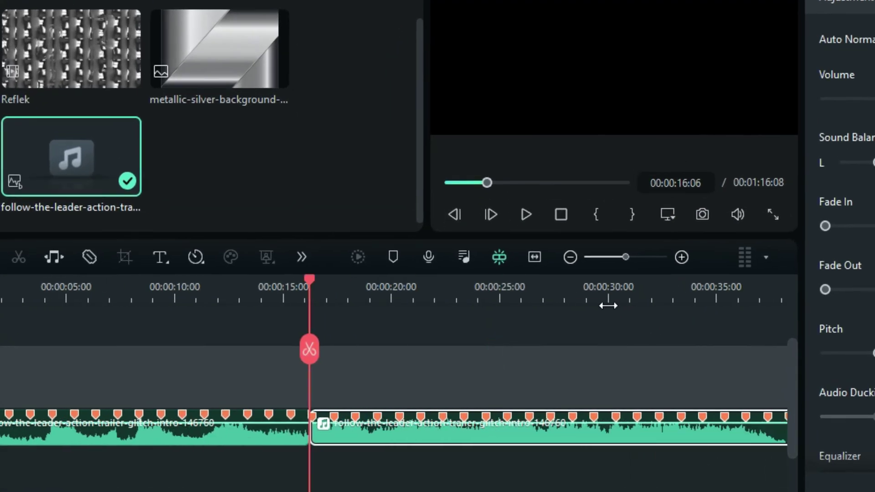
right_click(498, 435)
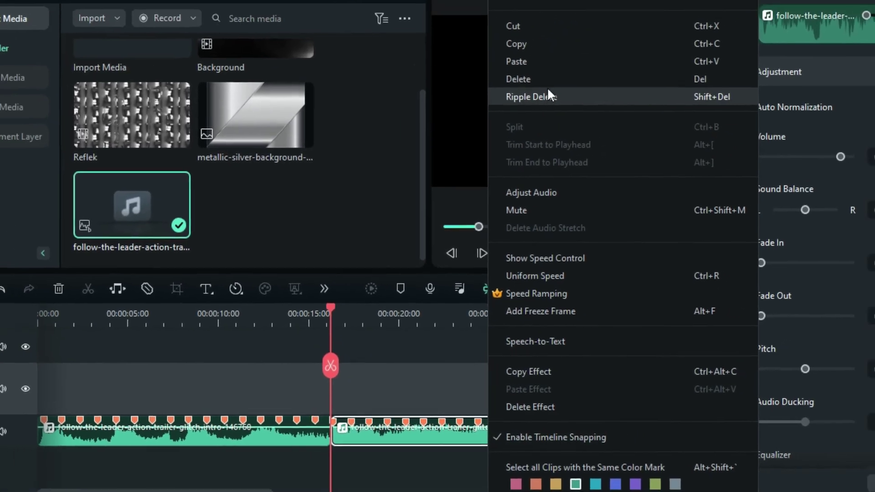
left_click(579, 26)
Set the music clip's fade-out to 1 s and return the playhead to the start
left_click(823, 333)
type("1")
key("Return")
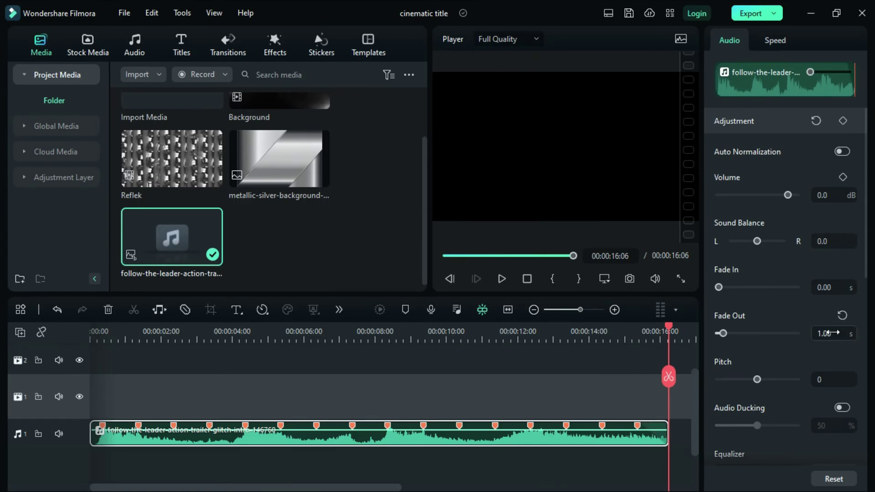
left_click(530, 279)
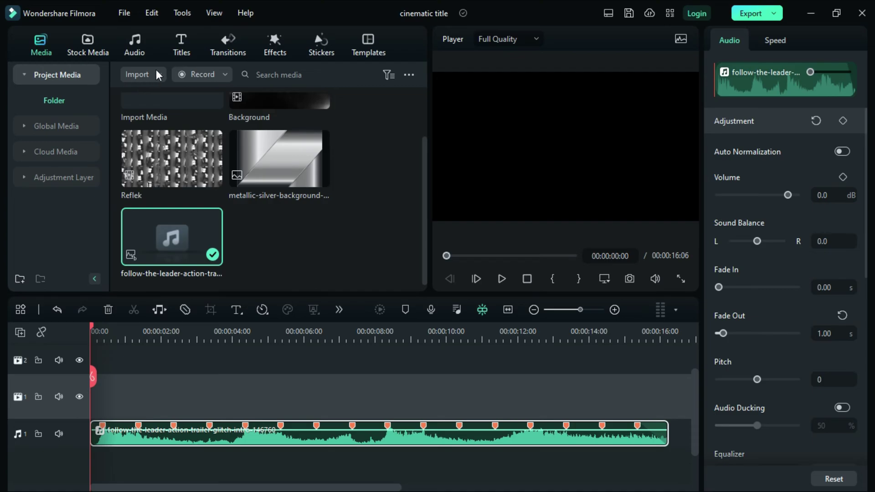
Add the Default Title at the start of the timeline and move it up to video track 2
left_click(181, 47)
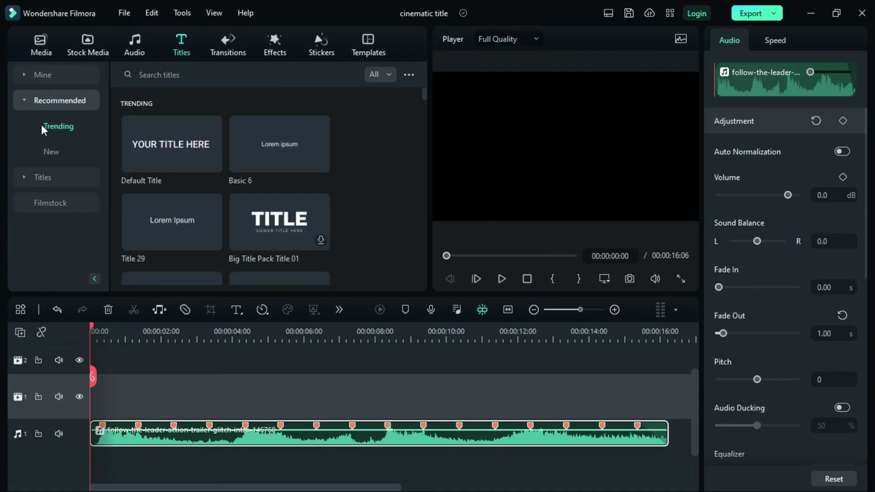
mouse_move(204, 148)
left_click(212, 162)
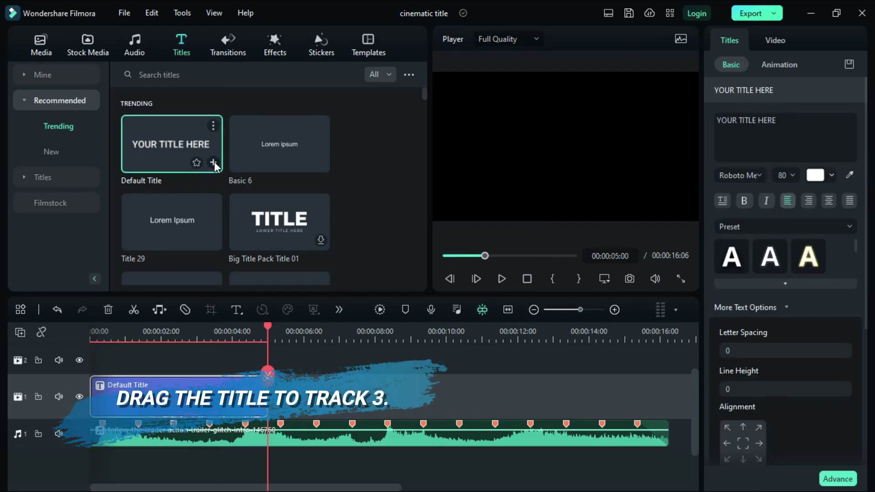
left_click_drag(171, 404, 172, 368)
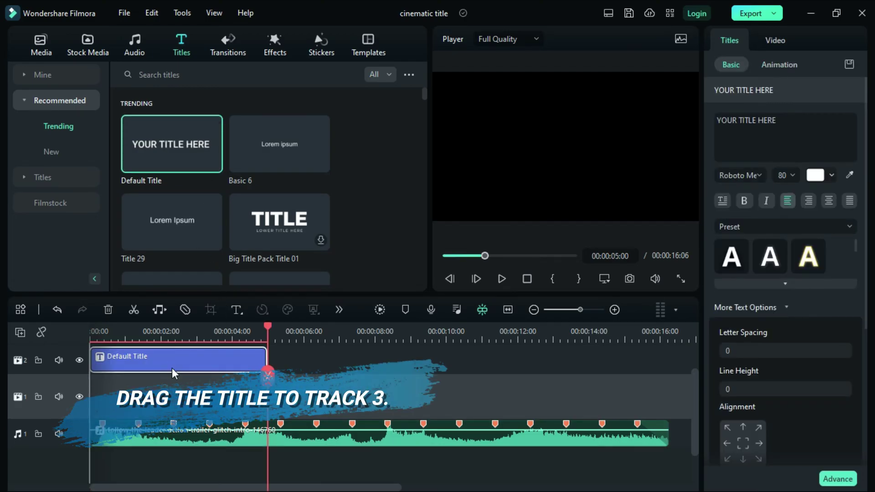
scroll(392, 373, "up", 1)
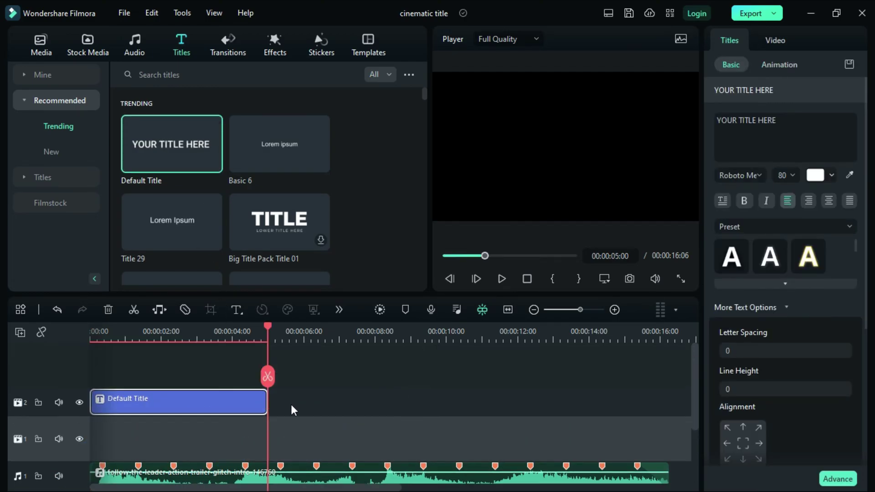
Replace the title's placeholder text with "SIMPLE & EASY", with the playhead at the start
key("Home")
left_click_drag(717, 121, 786, 121)
type("SIMPLE & EASY")
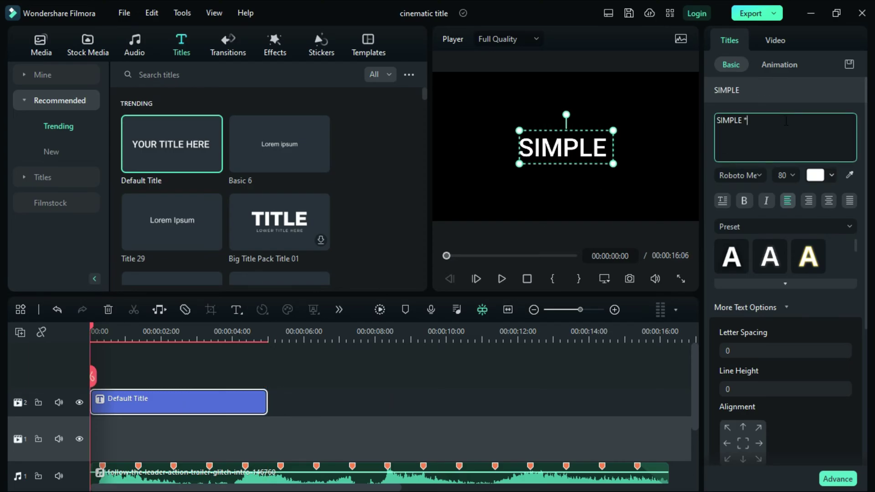
Set the title's font to Montserrat ExtraBold Italic at size 70
left_click(759, 175)
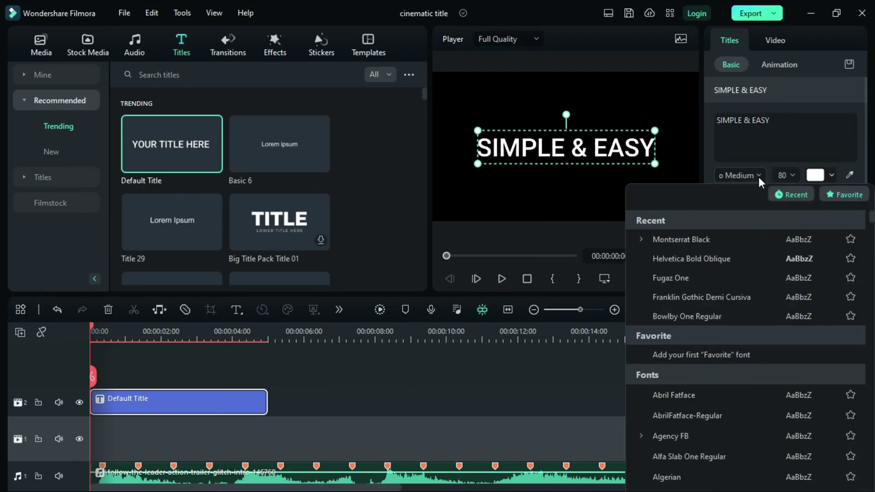
left_click(642, 240)
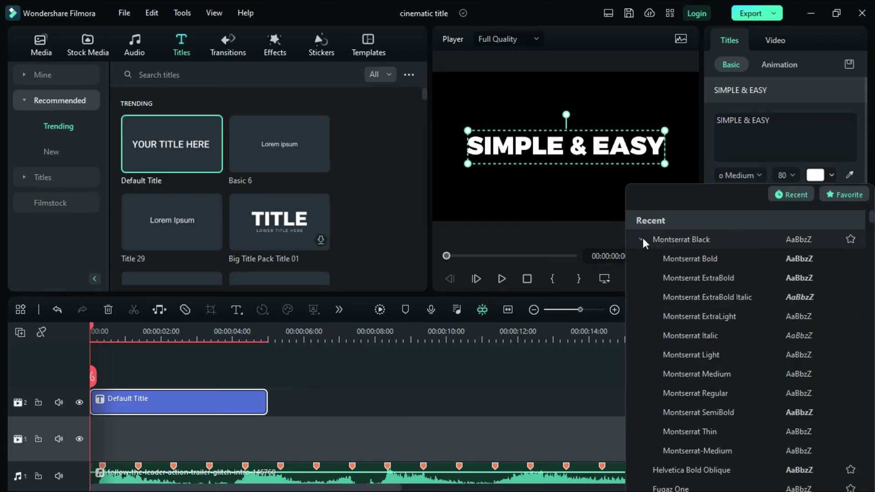
left_click(707, 299)
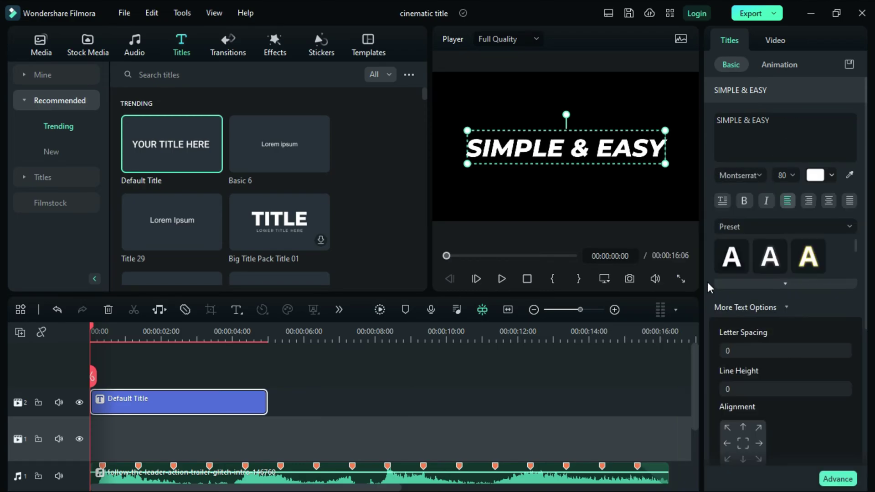
left_click(784, 175)
type("70")
key("Return")
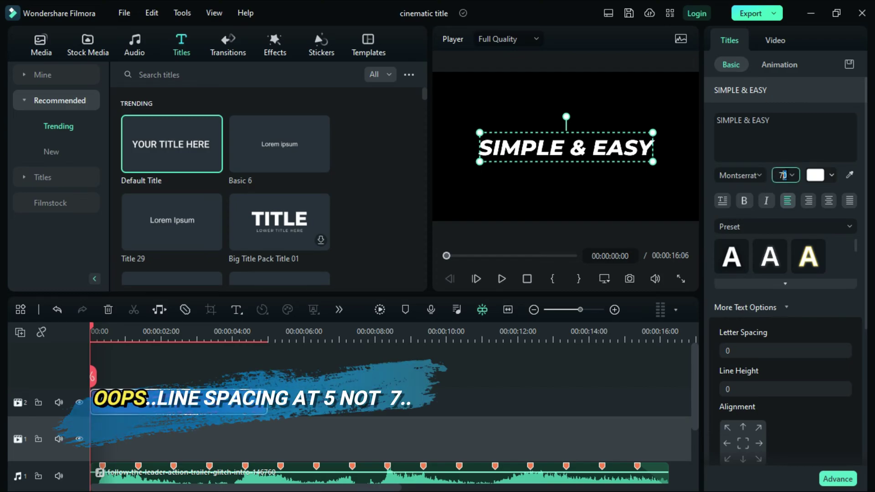
Set the title's letter spacing to 5
left_click(727, 350)
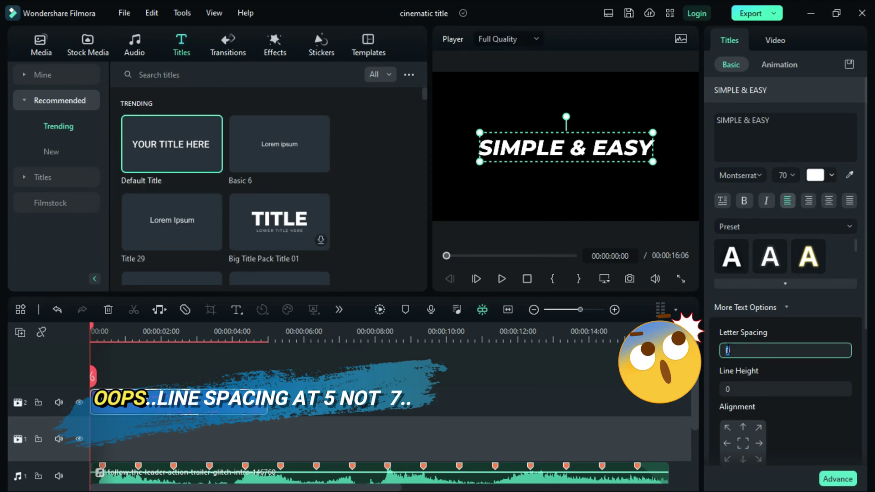
type("5")
key("Return")
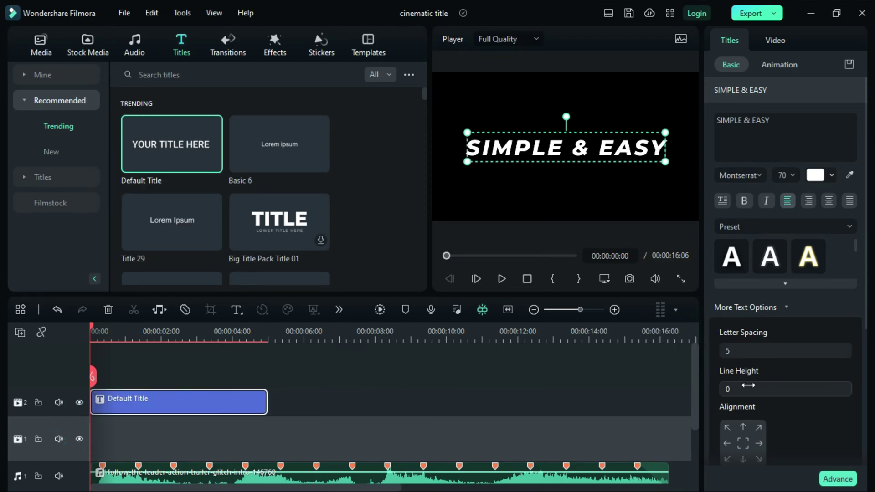
Open the title in the advanced text editor and set its animation to No Animation
scroll(736, 340, "down", 2)
scroll(736, 340, "down", 3)
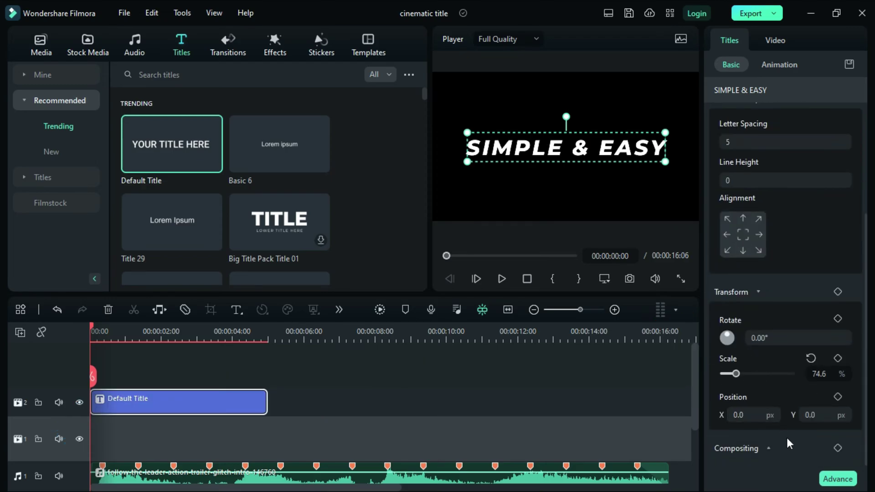
left_click(830, 477)
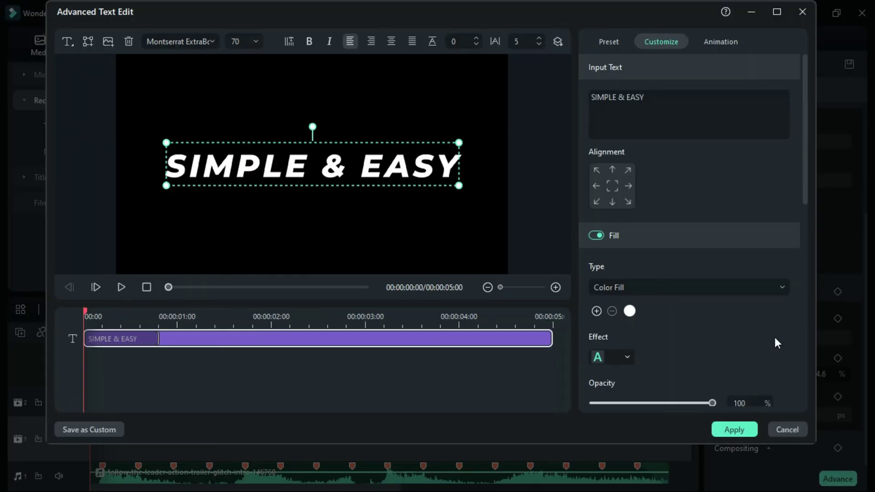
left_click(721, 41)
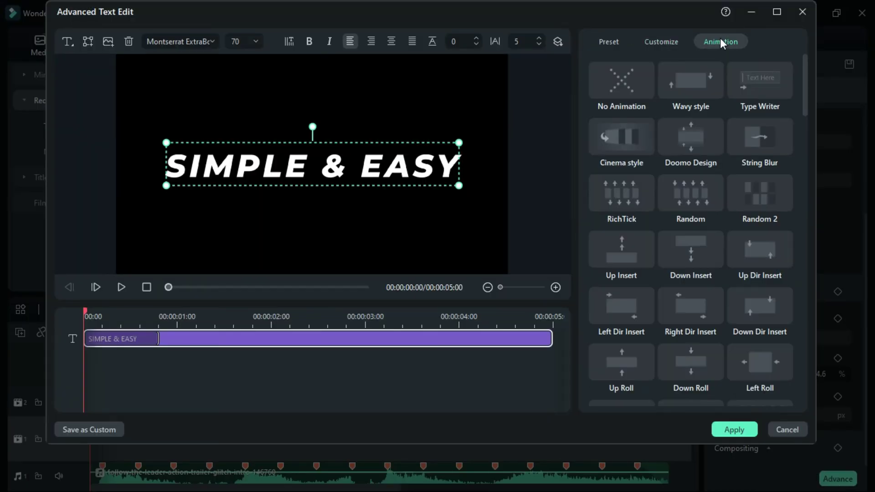
left_click(614, 76)
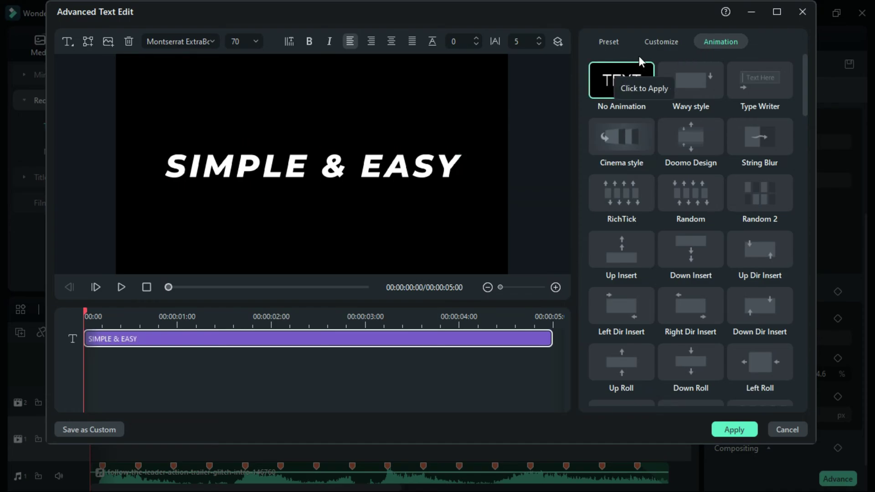
Fill the title text with the metallic-silver-background image and apply the first fill effect of the second row
left_click(658, 40)
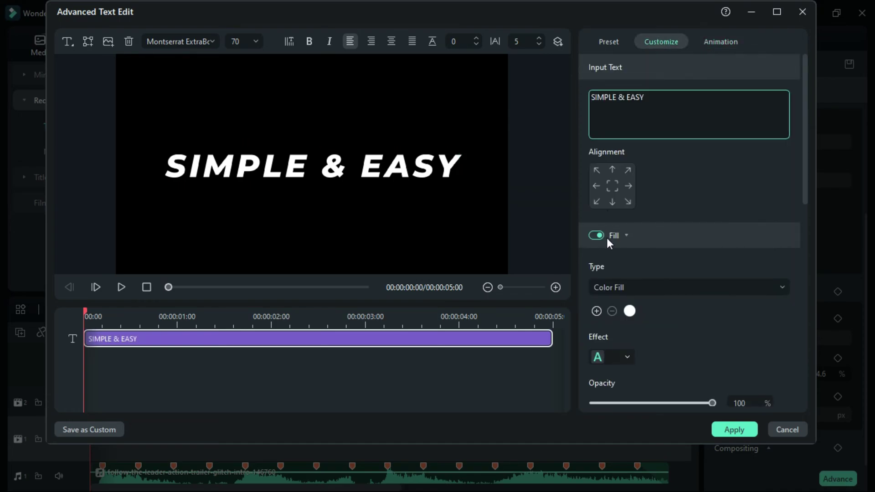
left_click(621, 286)
left_click(623, 356)
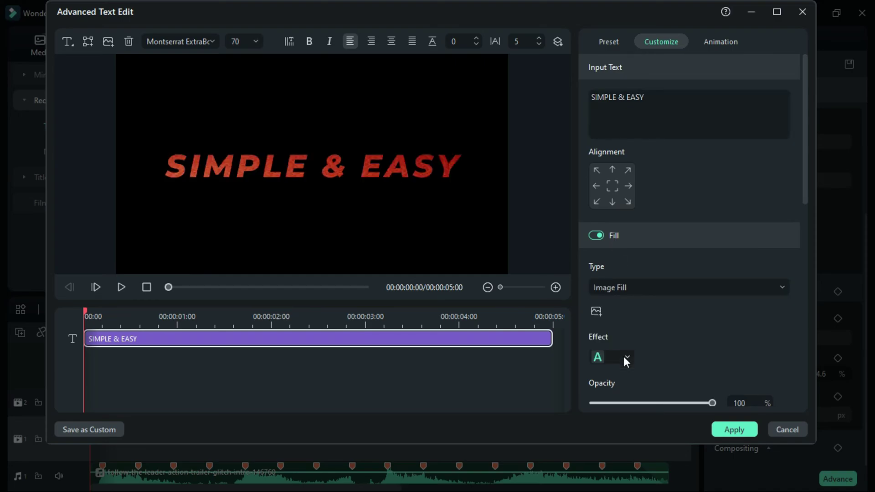
left_click(596, 312)
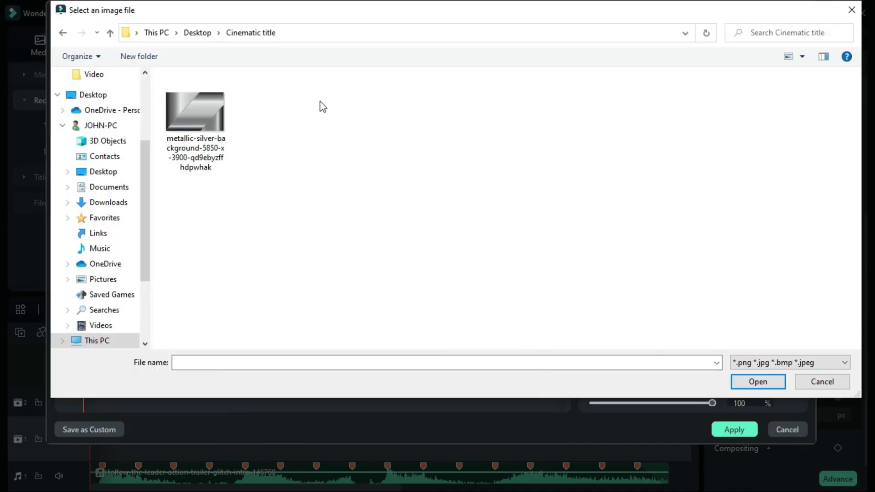
double_click(211, 115)
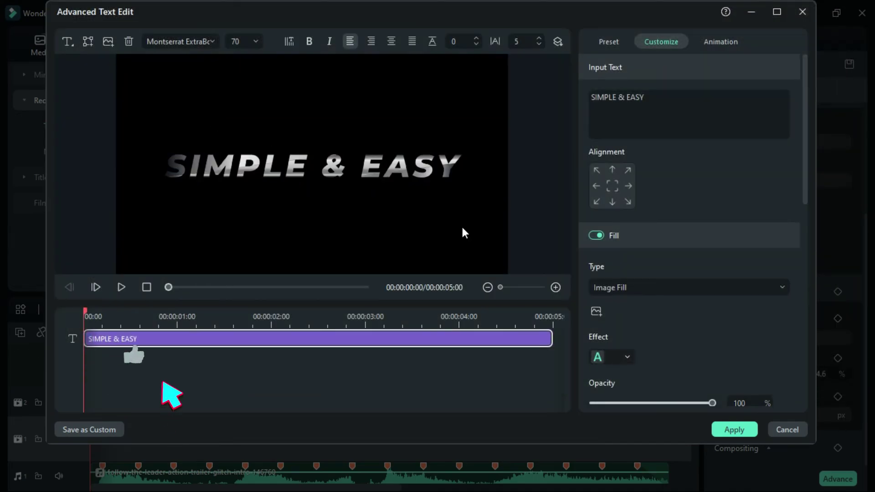
left_click(627, 358)
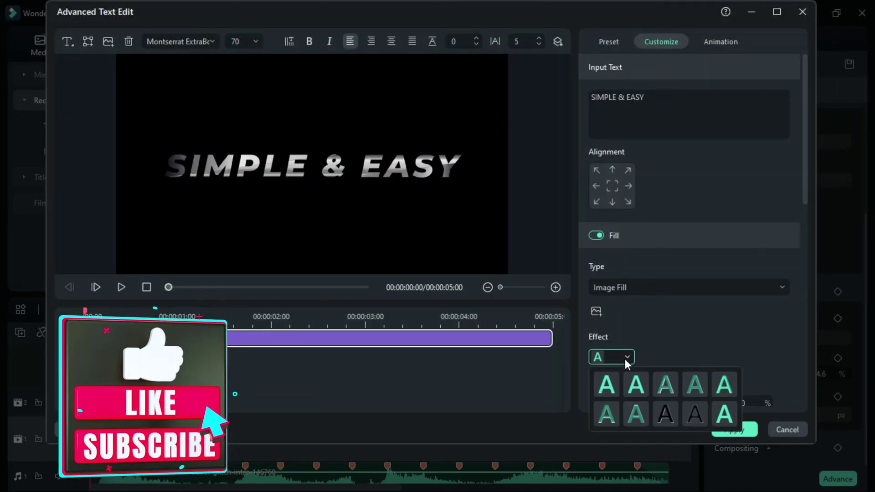
left_click(602, 409)
Enable the title text's shadow and set its colour to white
left_click_drag(805, 102, 797, 307)
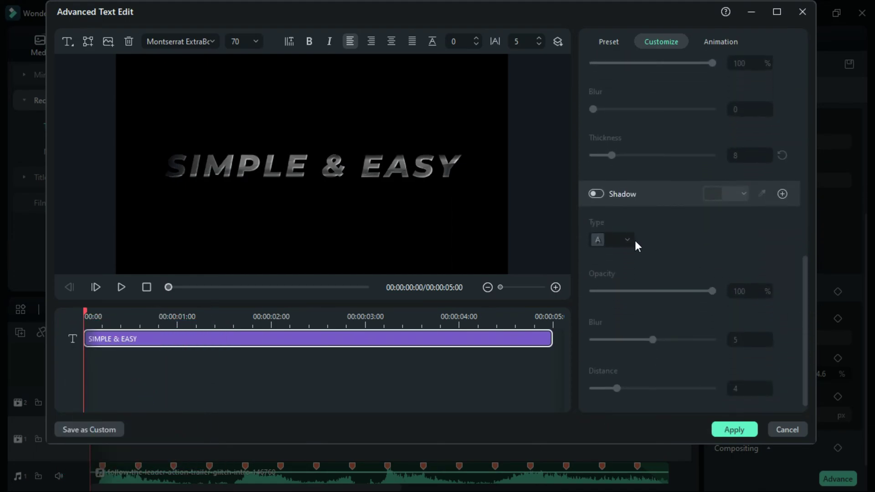
left_click(597, 194)
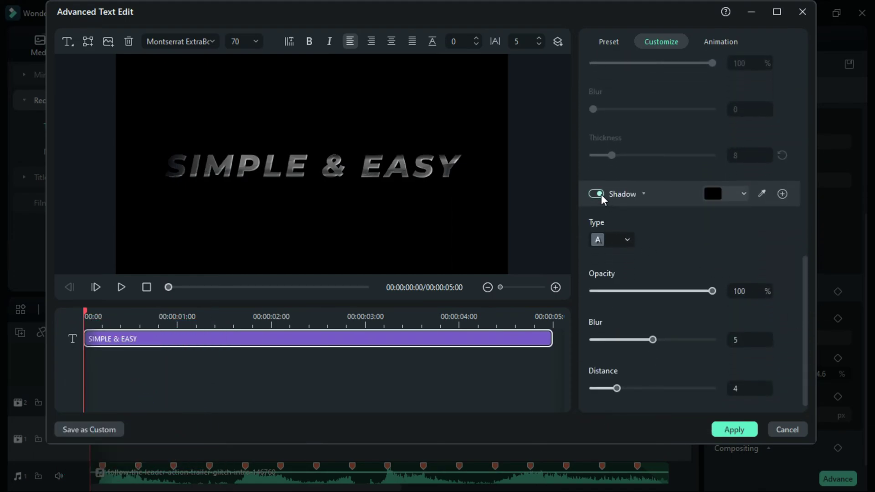
left_click(742, 192)
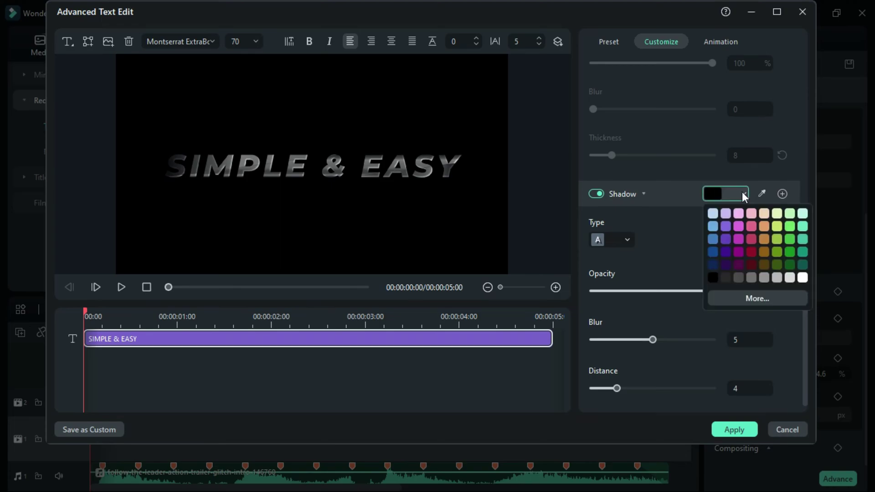
left_click(745, 297)
left_click(405, 276)
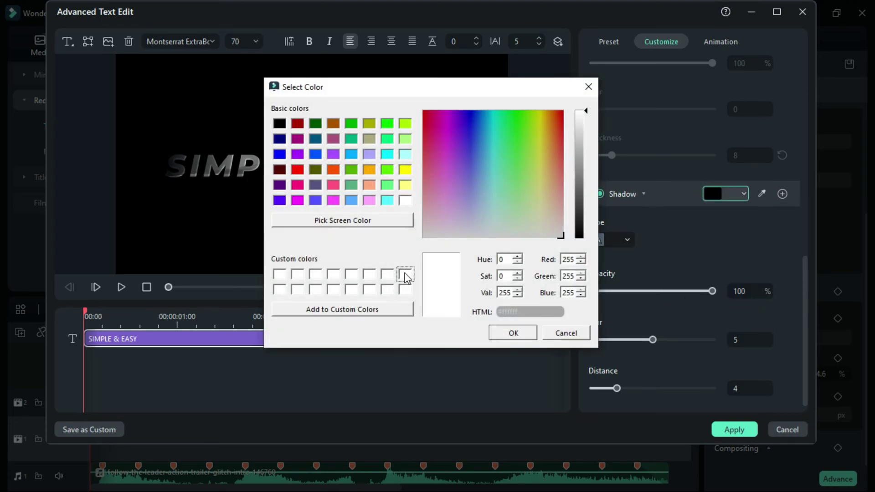
left_click(529, 334)
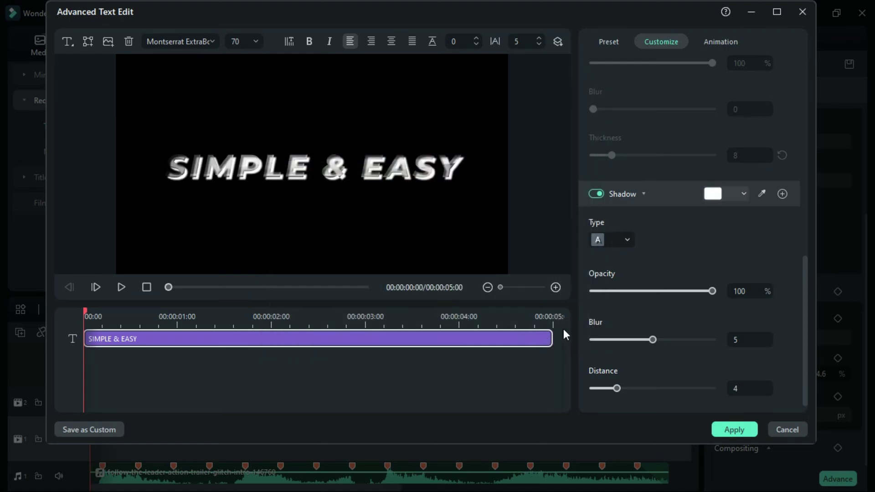
Set the shadow's blur to 1 and distance to 1, and apply the advanced text edits
double_click(734, 341)
type("1")
double_click(742, 388)
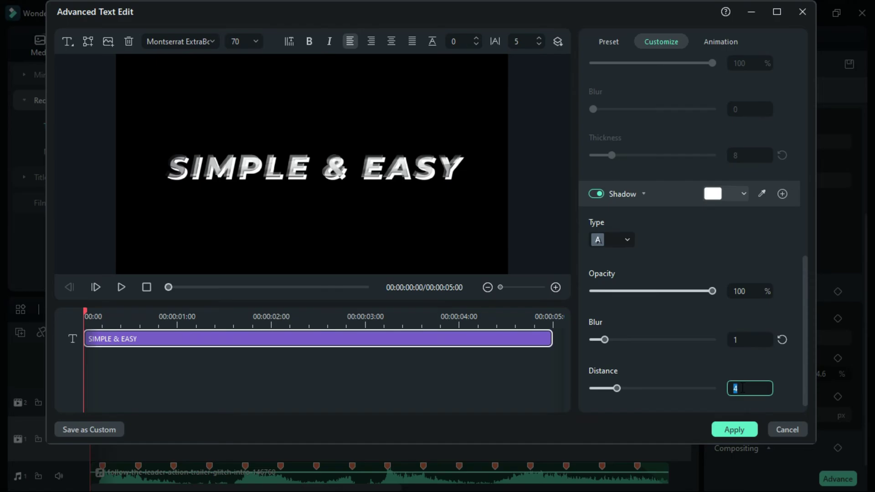
type("1")
left_click(734, 429)
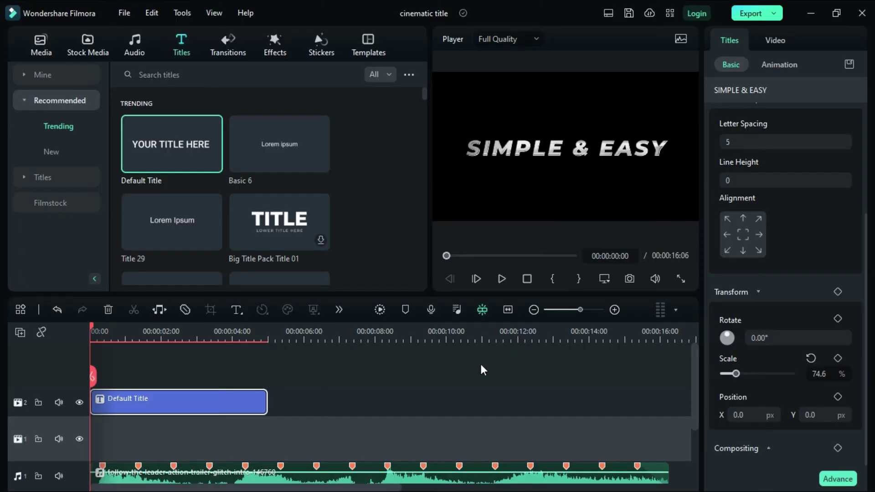
Extend the title clip to the end of the music and paste a copy of it onto video track 1
left_click_drag(266, 401, 668, 402)
right_click(598, 401)
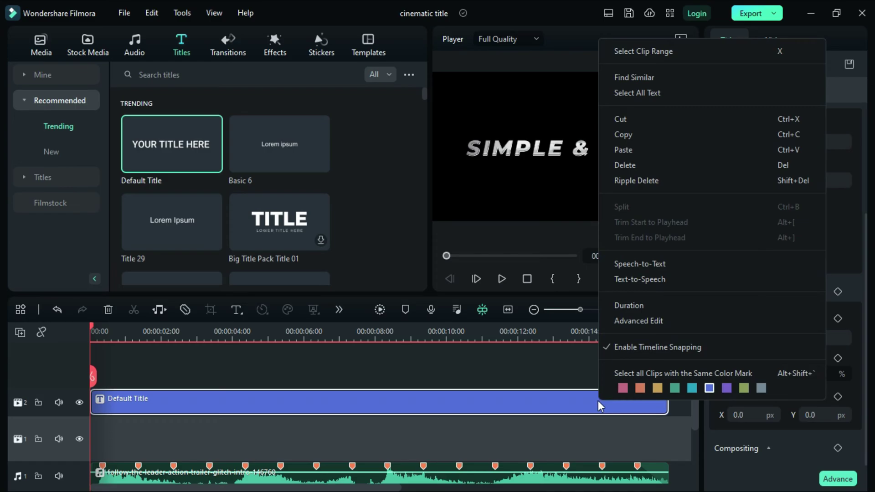
left_click(649, 136)
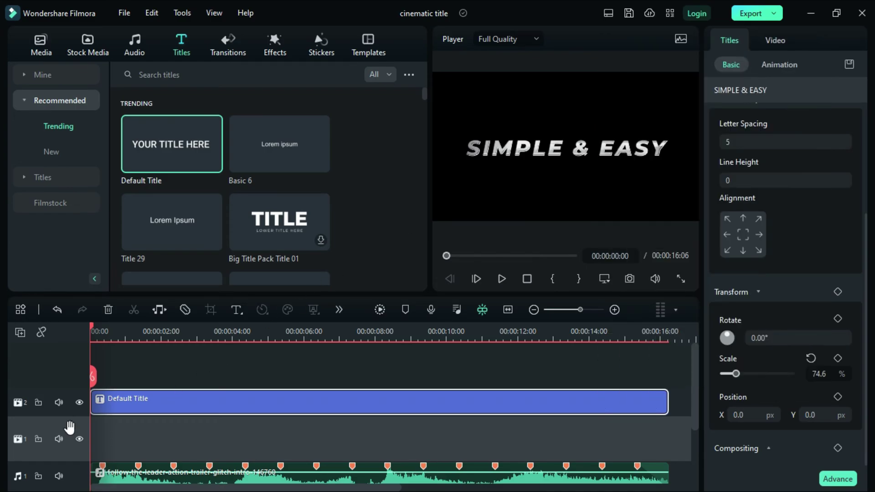
key("ctrl+v")
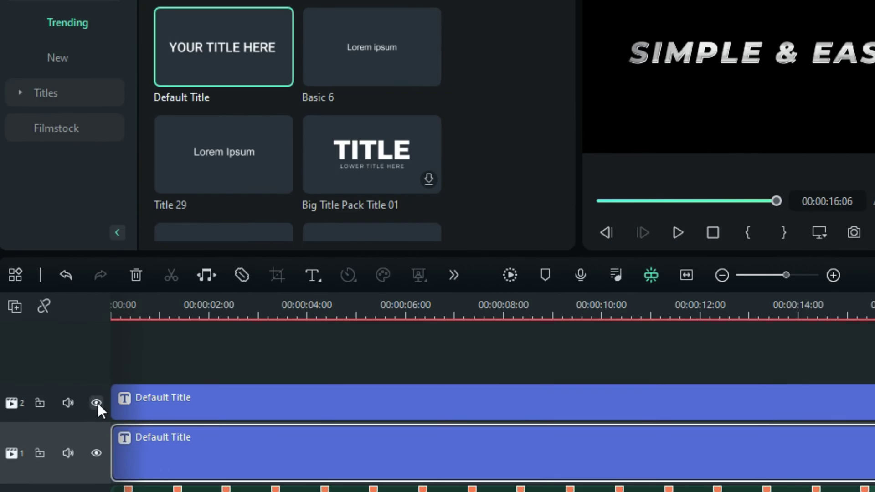
Hide video track 2 and change the text of the title on track 1 to TUTORIAL SERIES
left_click(79, 403)
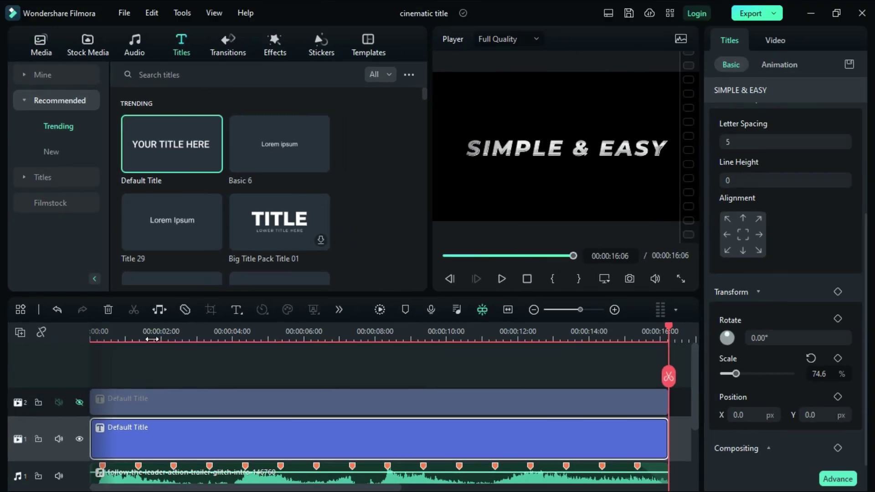
left_click(197, 309)
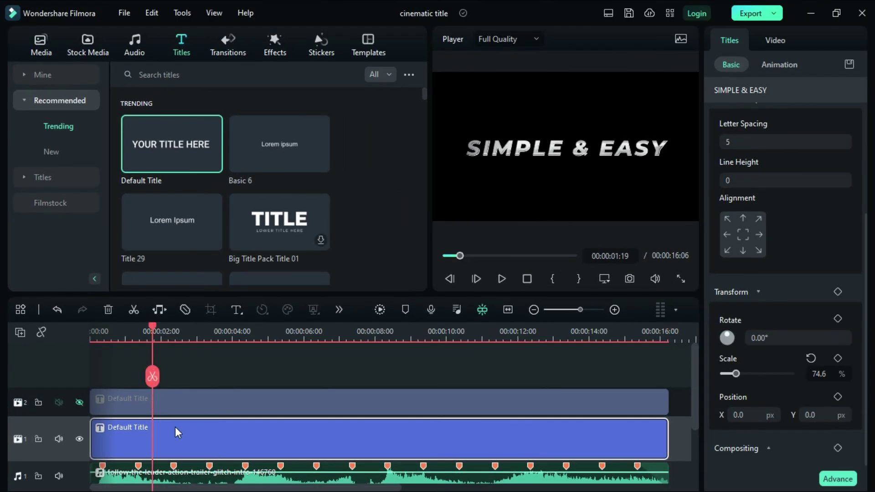
left_click(177, 428)
scroll(752, 182, "up", 5)
left_click_drag(717, 120, 774, 121)
type("TUTORIAL SERIES")
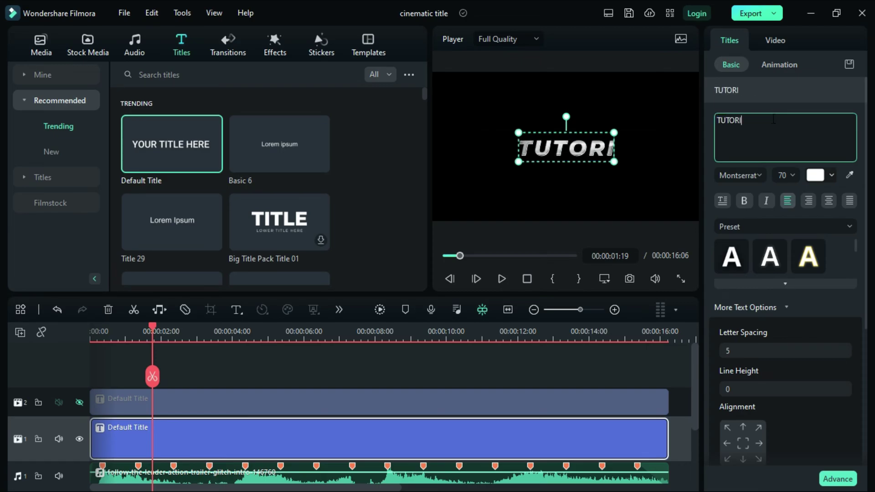
Format the TUTORIAL SERIES title in Montserrat ExtraLight, size 32, italic, with a letter spacing of 7
left_click(759, 176)
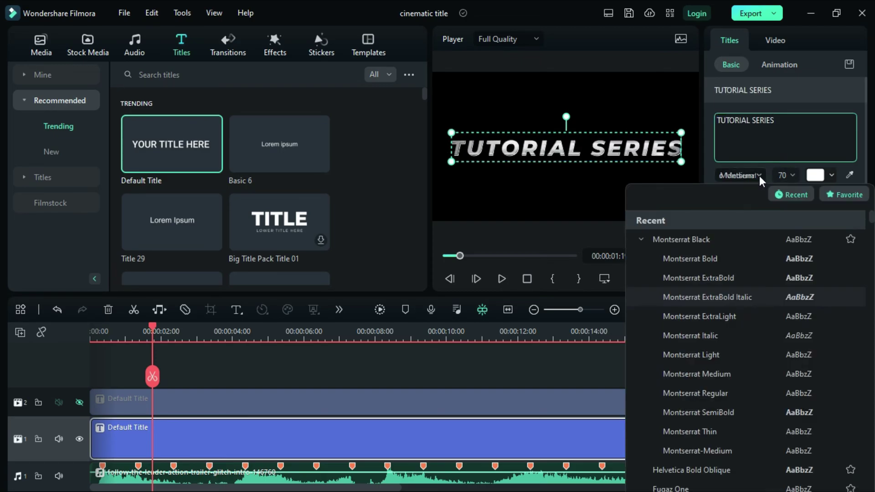
left_click(638, 238)
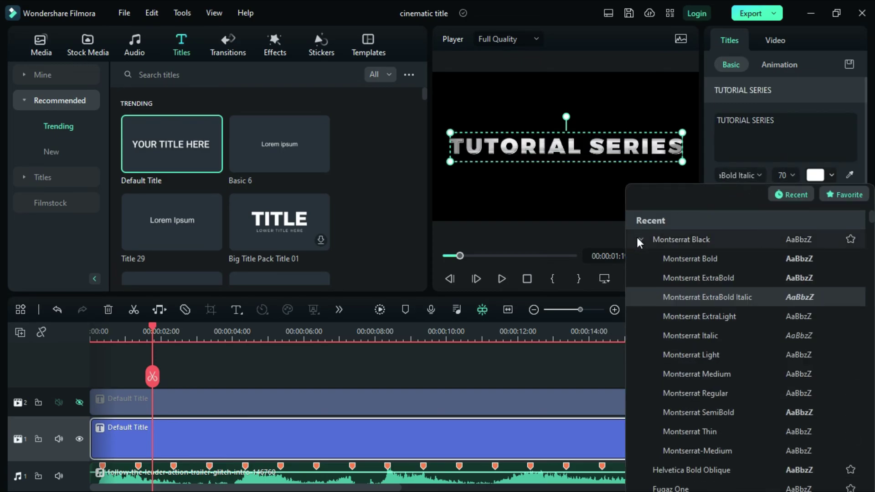
left_click(691, 323)
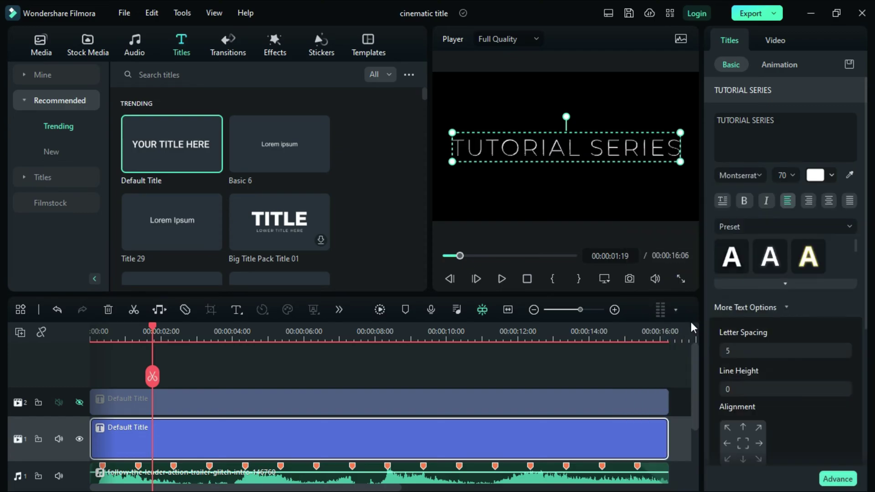
left_click(792, 176)
left_click(783, 223)
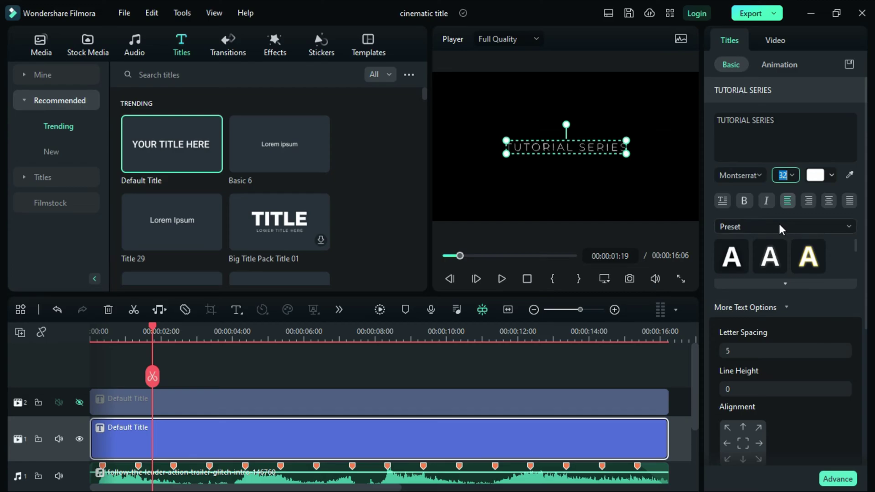
left_click(767, 199)
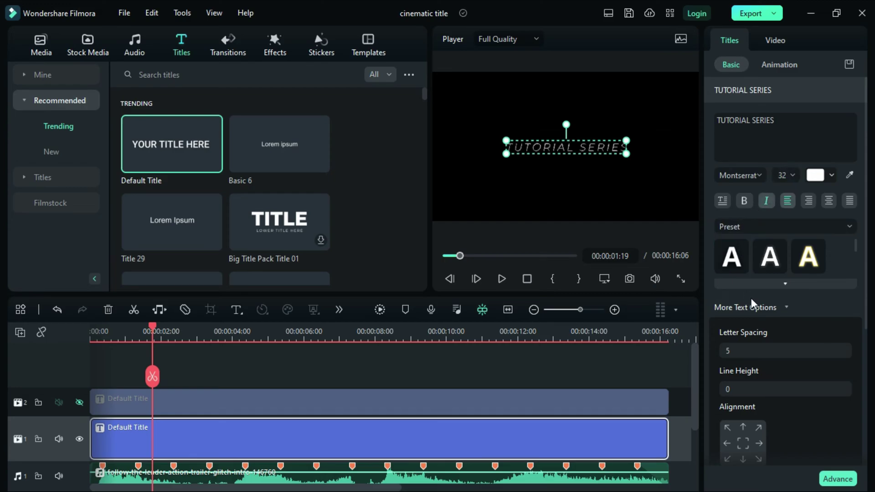
left_click(754, 351)
type("7")
key("Return")
Show video track 2 again and place the TUTORIAL SERIES line directly beneath SIMPLE & EASY
scroll(753, 364, "down", 1)
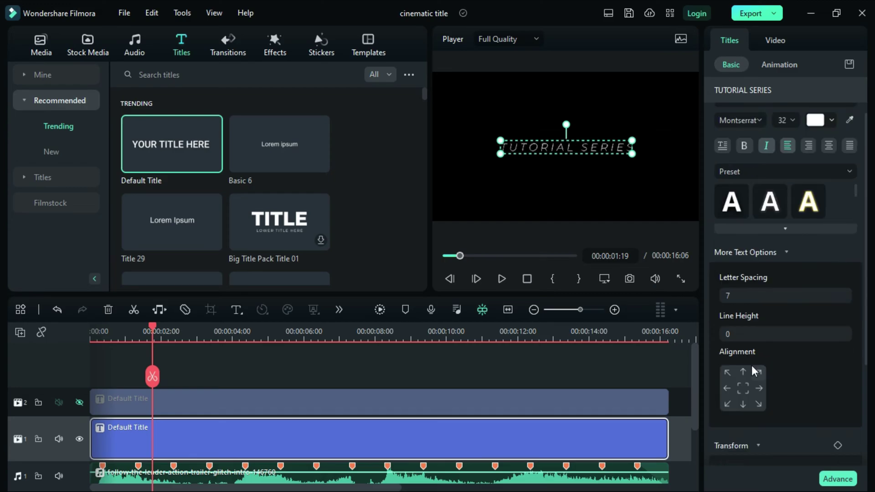
left_click(79, 402)
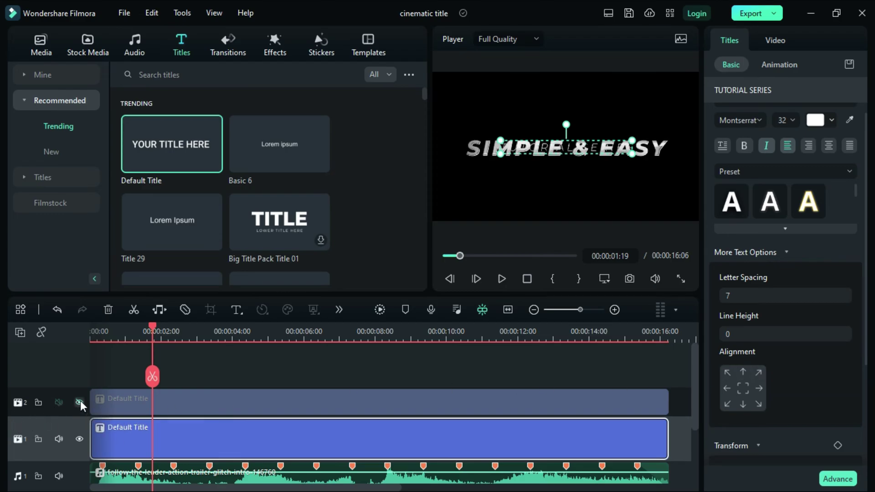
scroll(80, 400, "down", 1)
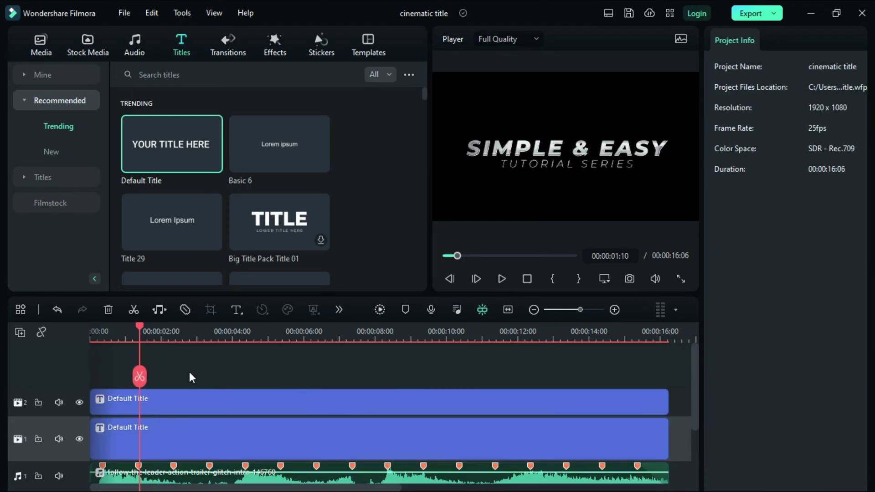
Split both title clips together at the beat marker at 00:00:01:10
left_click_drag(190, 372, 216, 431)
left_click(139, 336)
left_click(137, 381)
Split both title clips again at the following beat marker, at 00:00:02:09
left_click_drag(137, 336, 179, 336)
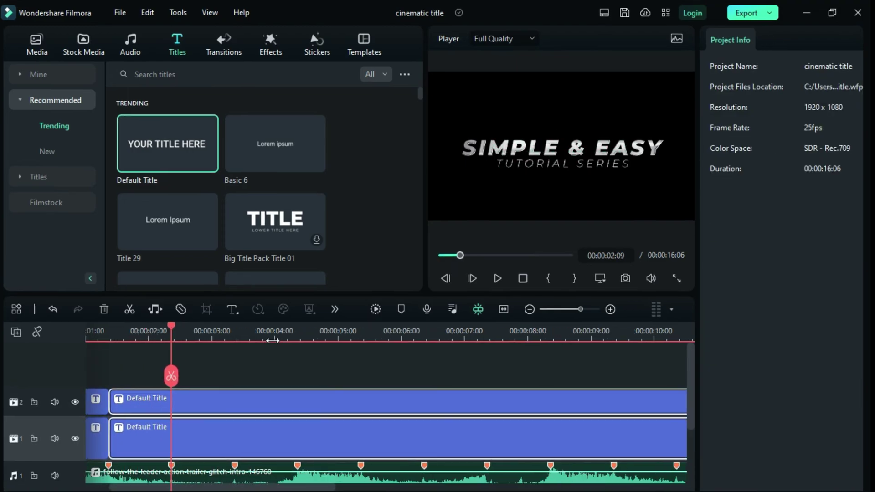
left_click_drag(274, 341, 284, 341)
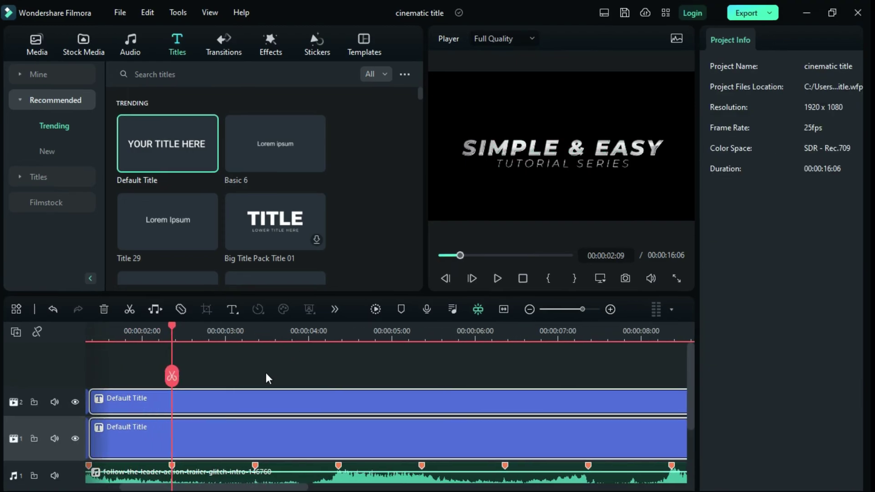
scroll(251, 394, "down", 1)
left_click(169, 378)
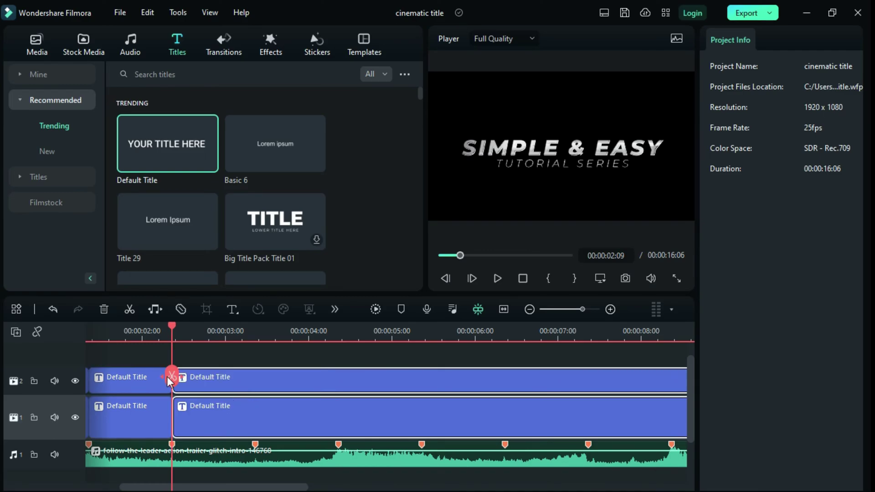
Delete the two title pieces between 00:00:01:10 and 00:00:02:09, leaving a gap on both tracks
left_click_drag(139, 360, 143, 410)
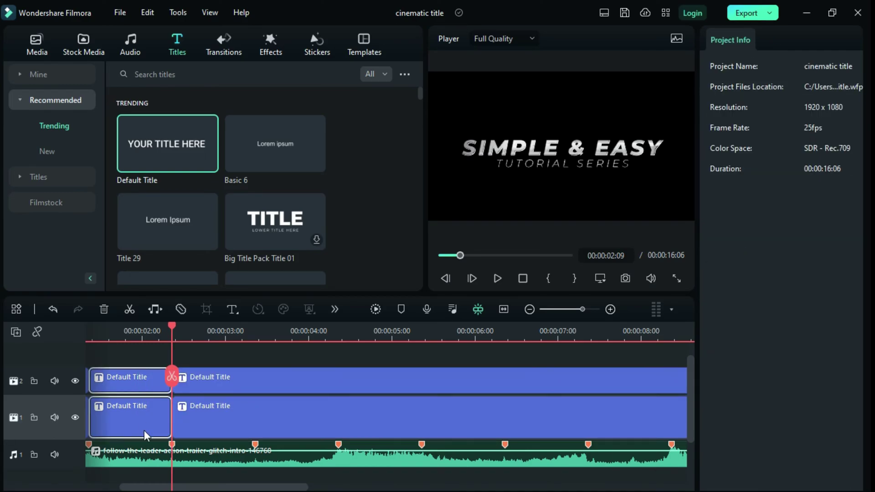
right_click(141, 421)
left_click(225, 98)
Split the two title clips after the gap at the beat marker at 00:00:03:09
left_click(262, 339)
left_click_drag(267, 327, 259, 326)
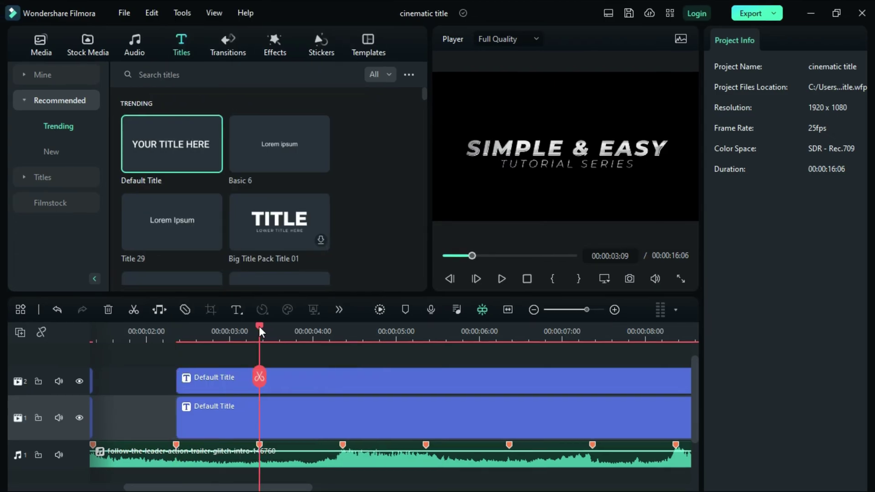
left_click(246, 385)
left_click(159, 373)
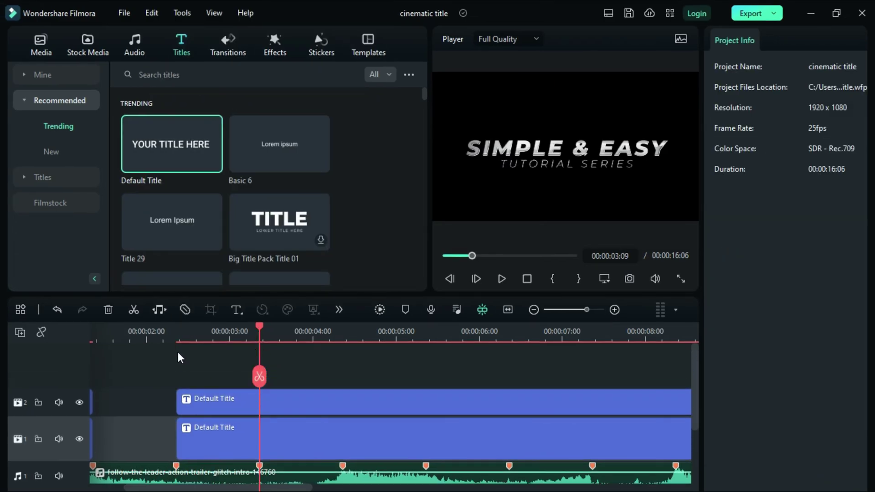
left_click_drag(212, 380, 242, 445)
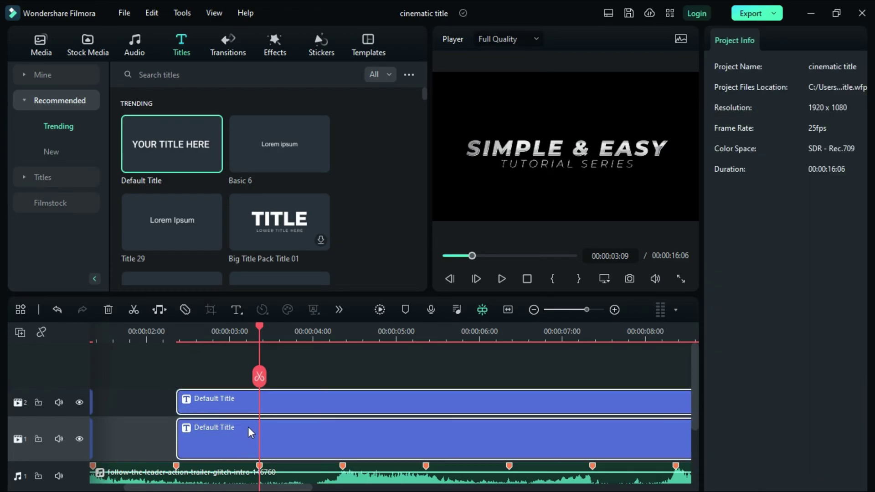
left_click(259, 378)
Change the main title text of the short track 2 clip between 00:00:02:09 and 00:00:03:09 to BRUTAL SERIES
left_click_drag(253, 329, 222, 330)
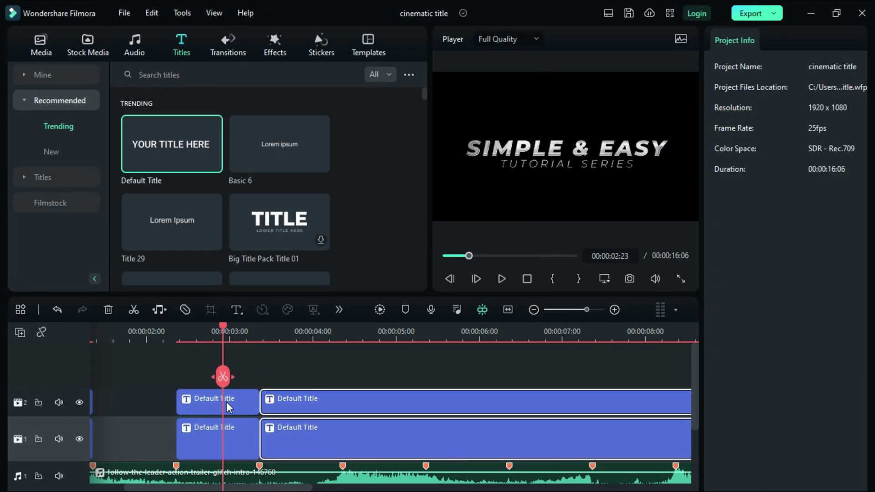
left_click(228, 405)
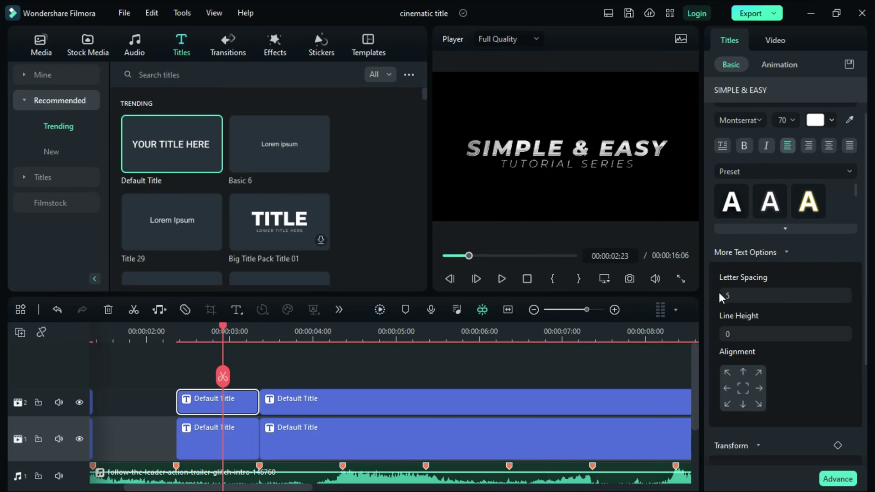
scroll(719, 296, "up", 1)
left_click(777, 121)
key("ctrl+a")
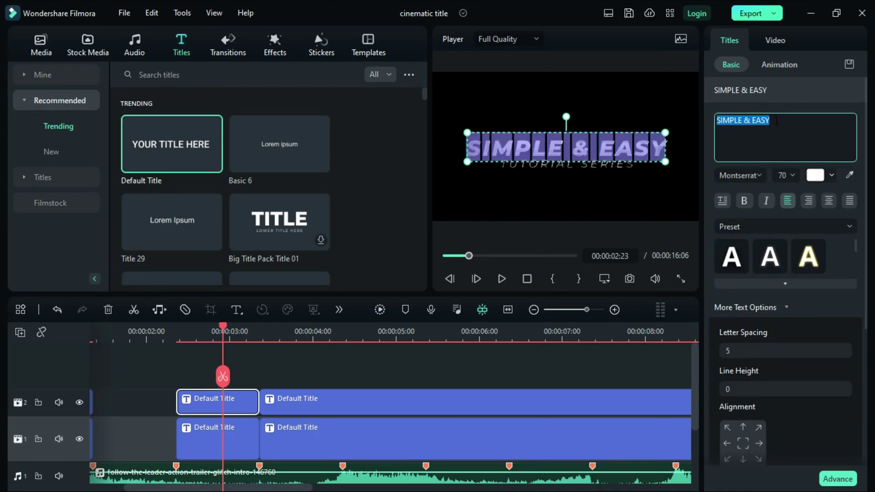
type("BRUTAL SERIES")
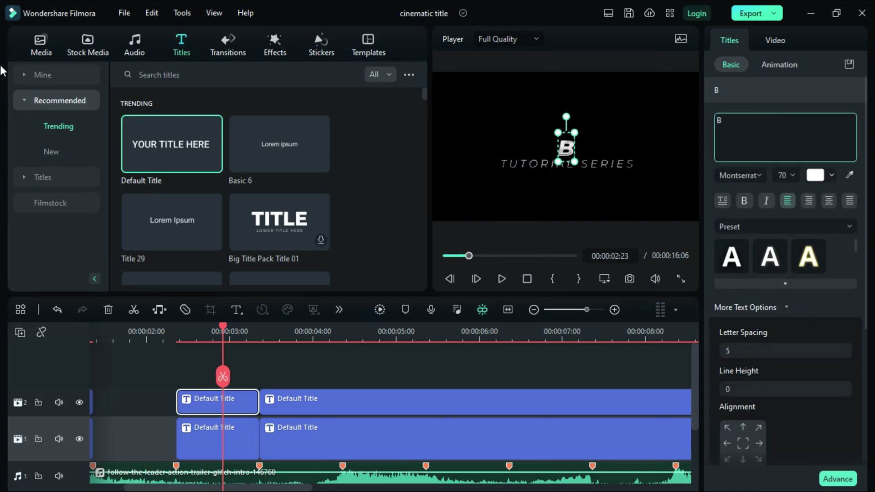
Change the subtitle text of the short track 1 clip beneath BRUTAL SERIES to EXCITING EPISODES
left_click(200, 450)
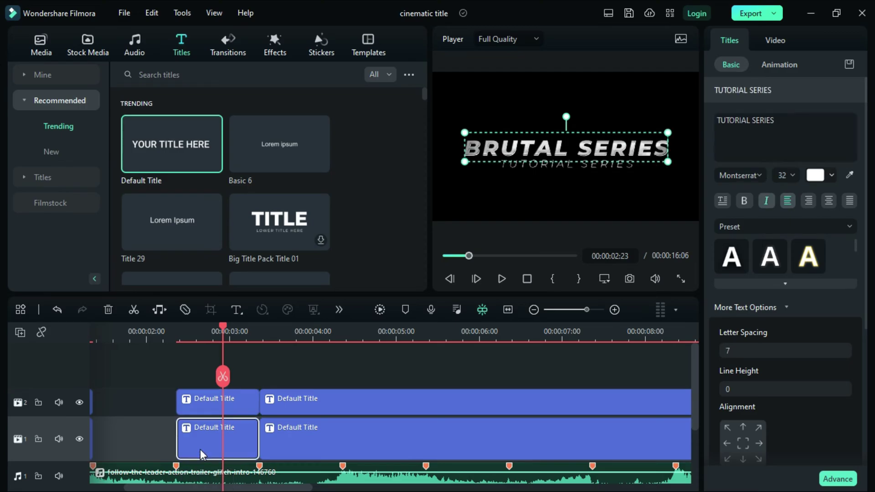
left_click(710, 118)
key("ctrl+a")
type("EXCITING EPISODES")
Move the two remaining long title clips to start at the next beat, at 00:00:04:09, leaving a gap before them
mouse_move(223, 375)
left_mouse_down()
mouse_move(290, 357)
mouse_move(344, 371)
left_mouse_up()
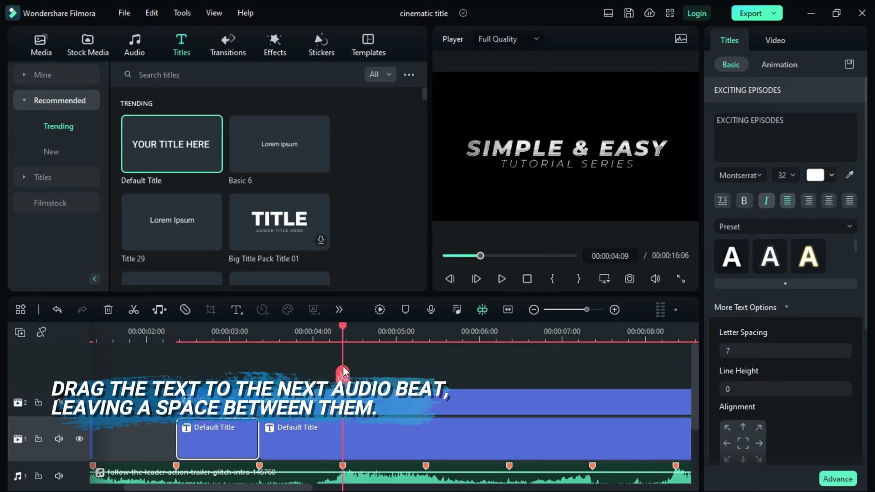
left_click(416, 354)
left_click(367, 451)
left_click_drag(370, 450, 451, 449)
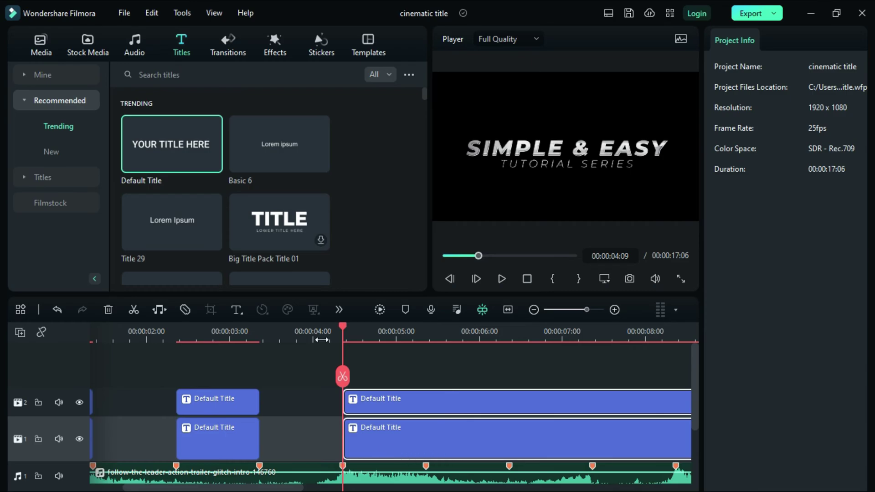
Split both long title clips at 00:00:05:09 and change the main title text of the piece before the cut to TEASER TRAILERS
left_click_drag(344, 328, 427, 341)
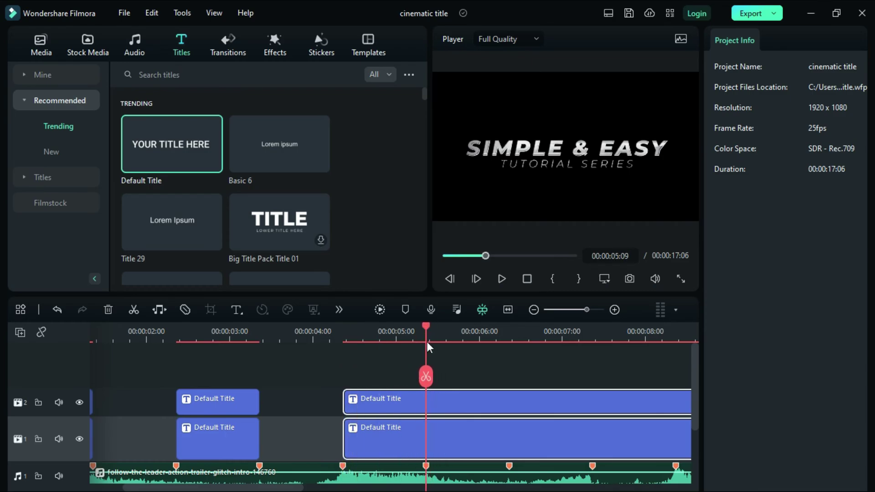
left_click(426, 377)
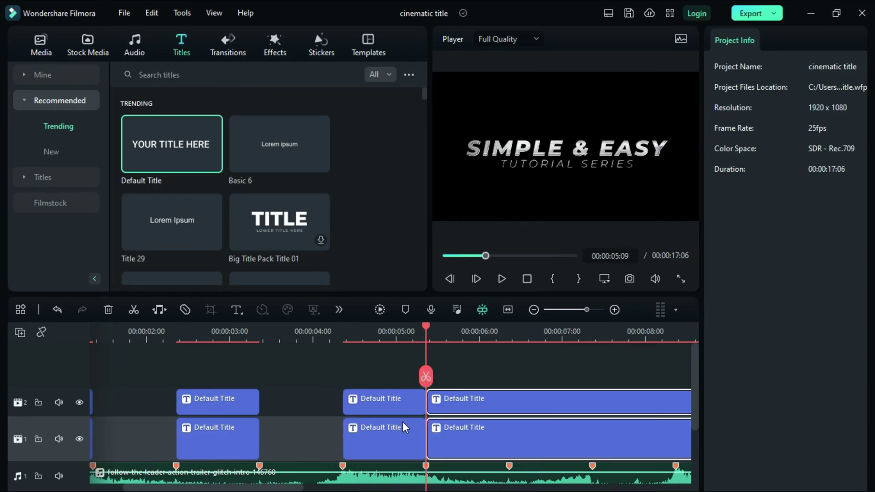
left_click(406, 335)
left_click(398, 393)
left_click_drag(717, 120, 774, 122)
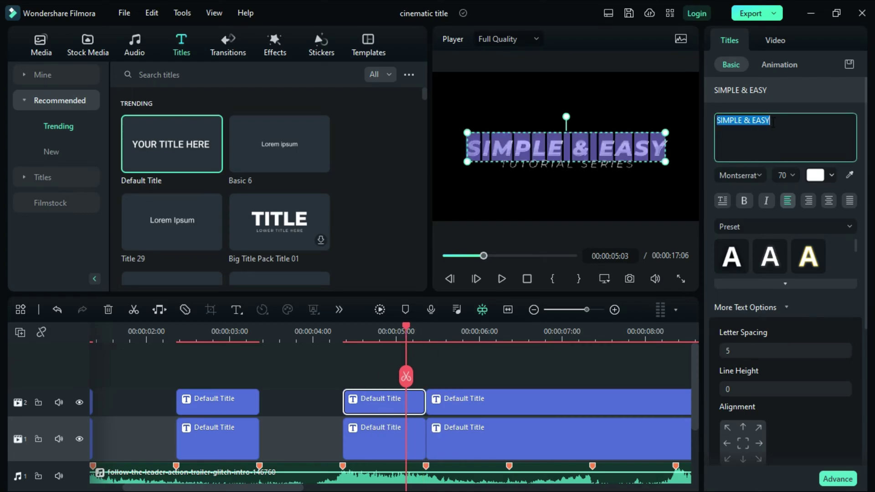
type("T")
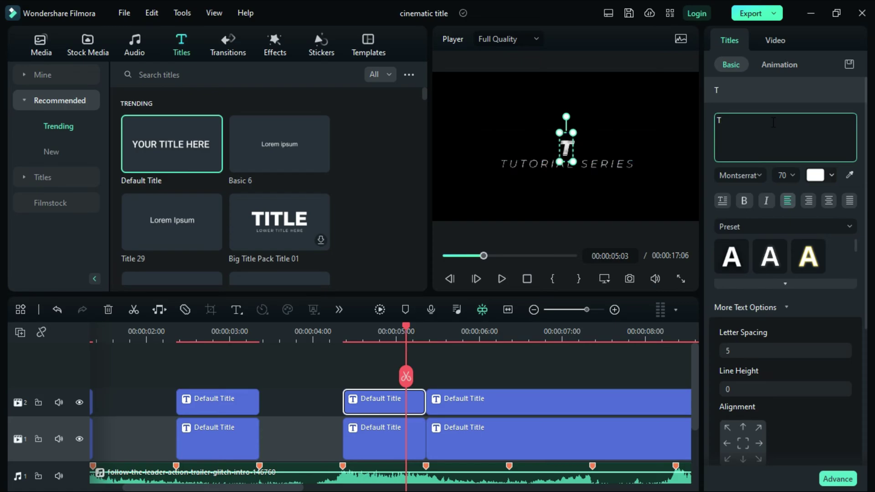
type("EASER TRAILERS")
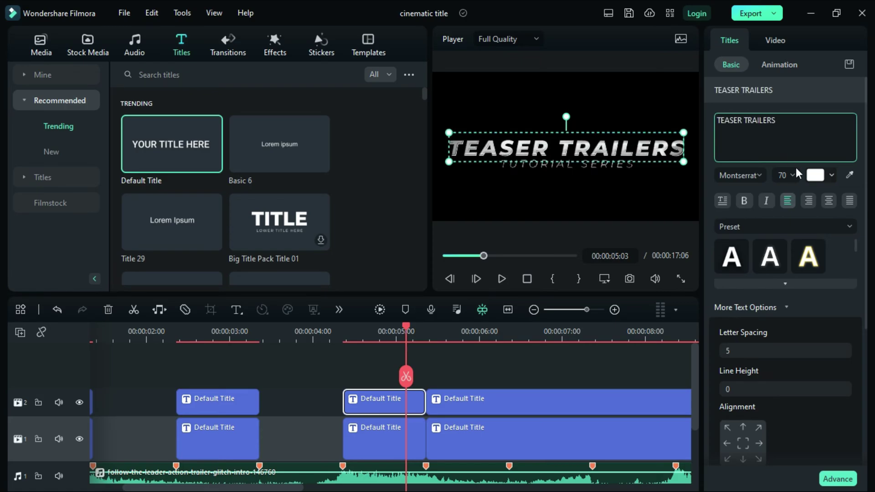
Change the subtitle text of the short track 1 clip beneath TEASER TRAILERS to ALL IN 4K
left_click(384, 438)
left_click_drag(717, 120, 796, 127)
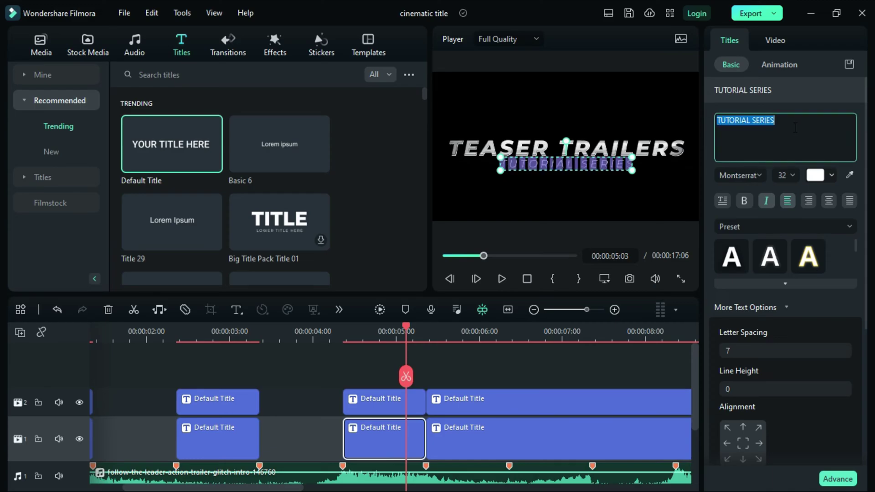
type("ALL IN")
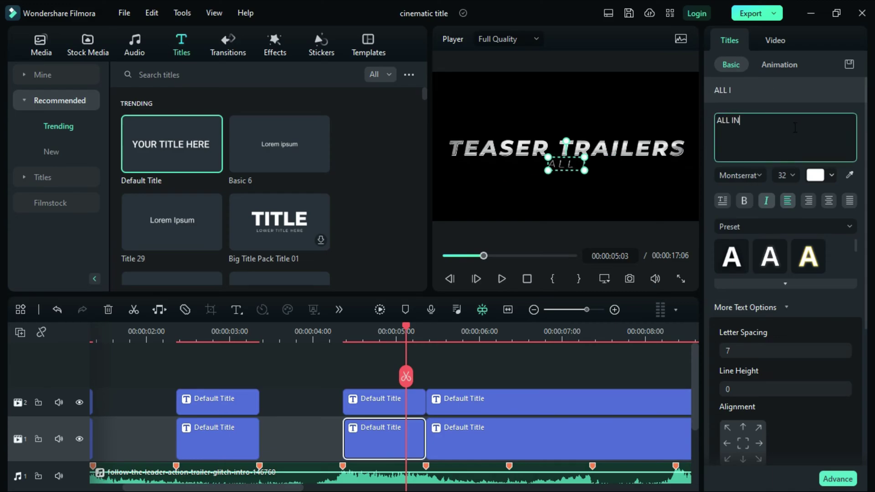
type(" 4K")
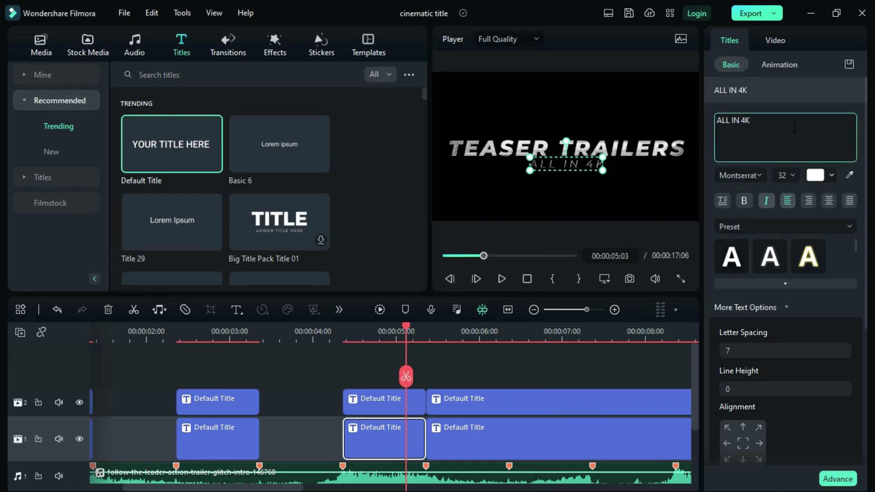
Move the two remaining long title clips to start at the beat marker at 00:00:06:09, leaving a one-beat gap before them
left_click(459, 242)
left_click_drag(404, 326, 510, 347)
left_click_drag(483, 433, 544, 431)
Split the two long title clips at 00:00:07:09 and move the remaining parts to start at 00:00:08:09
left_click_drag(509, 336, 593, 354)
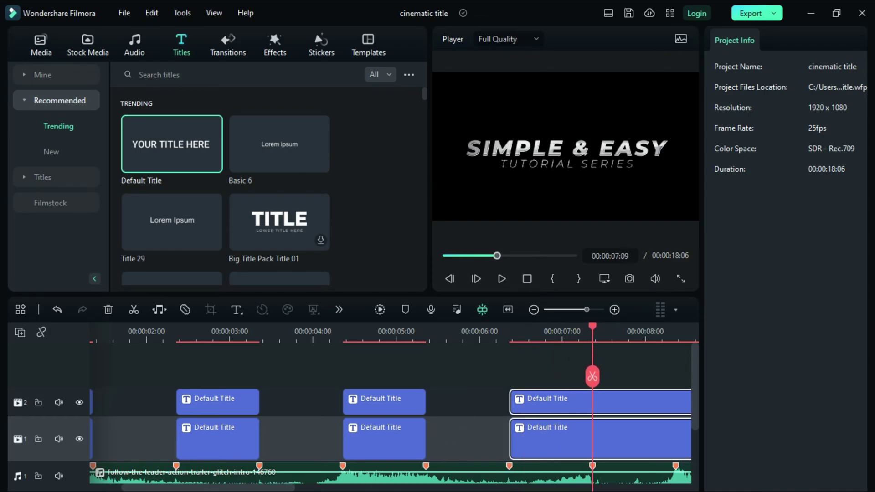
scroll(263, 468, "right", 5)
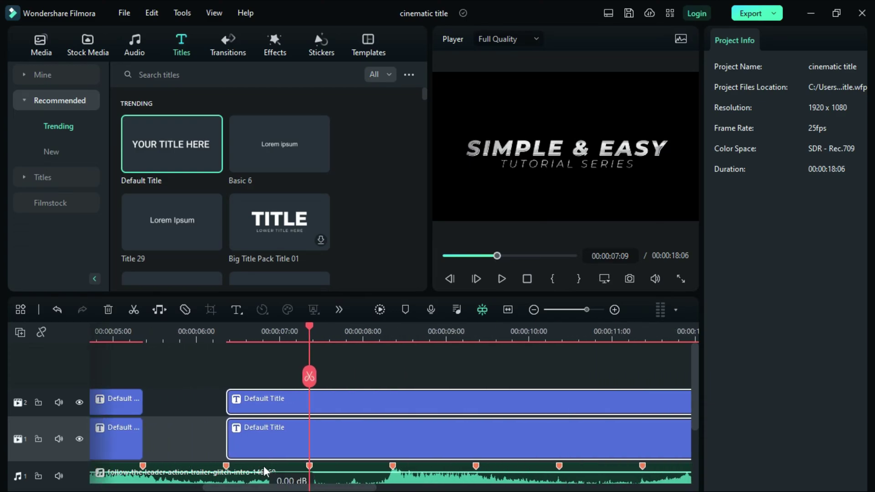
left_click(309, 376)
left_click_drag(333, 442, 417, 442)
Delete the main title clip on track 2 between 00:00:06:09 and 00:00:07:09, keeping its subtitle clip on track 1
left_click(275, 398)
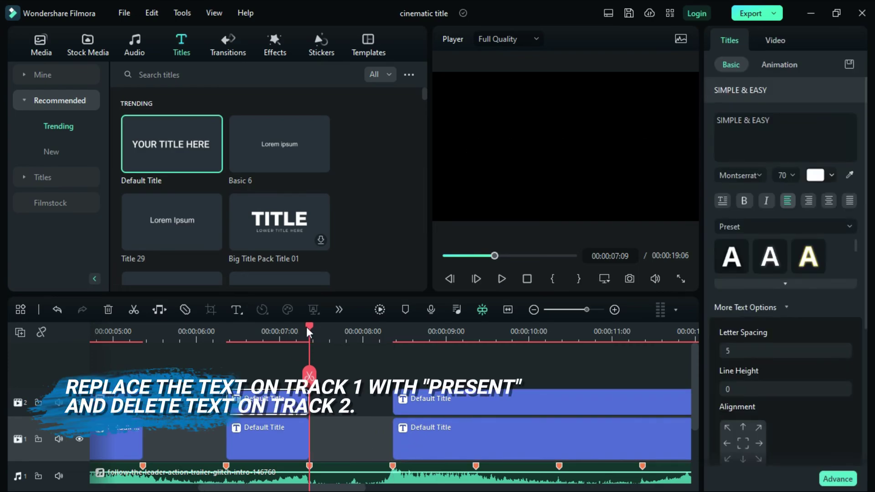
left_click_drag(305, 327, 276, 342)
right_click(273, 430)
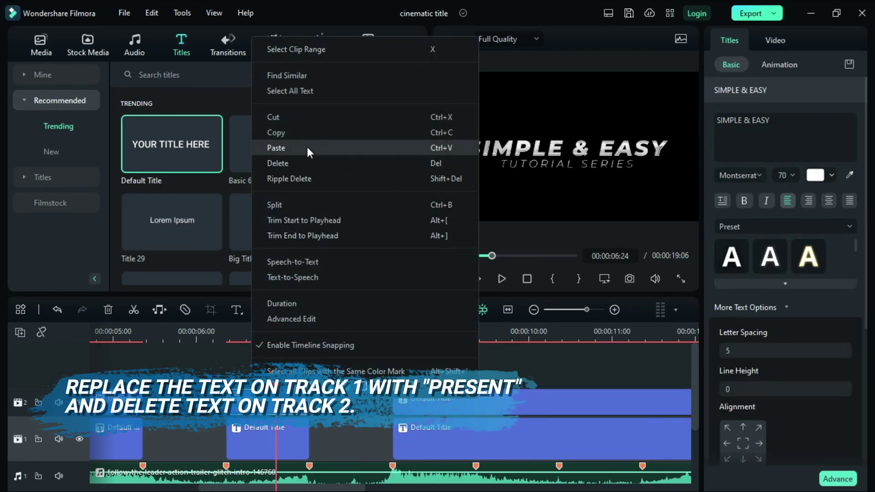
left_click(306, 168)
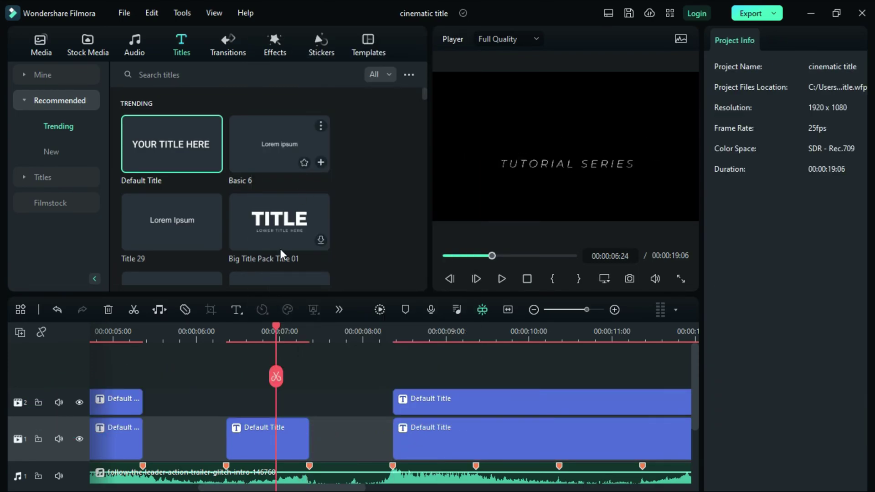
Center the subtitle between 00:00:06:09 and 00:00:07:09 in the frame and change its text to PRESENTS
left_click(262, 436)
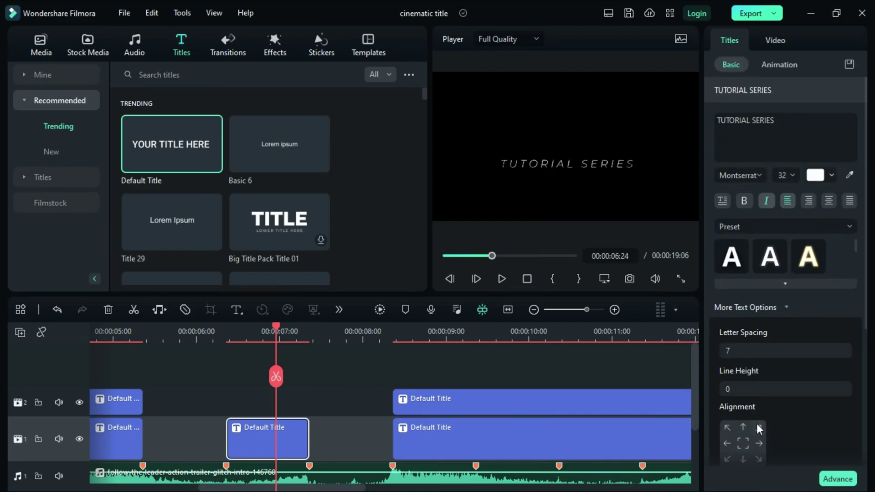
left_click(743, 440)
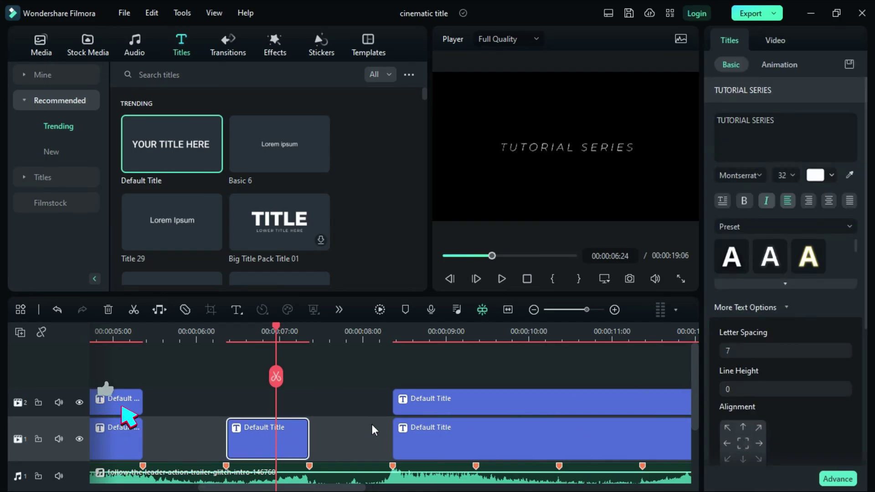
key("ctrl+a")
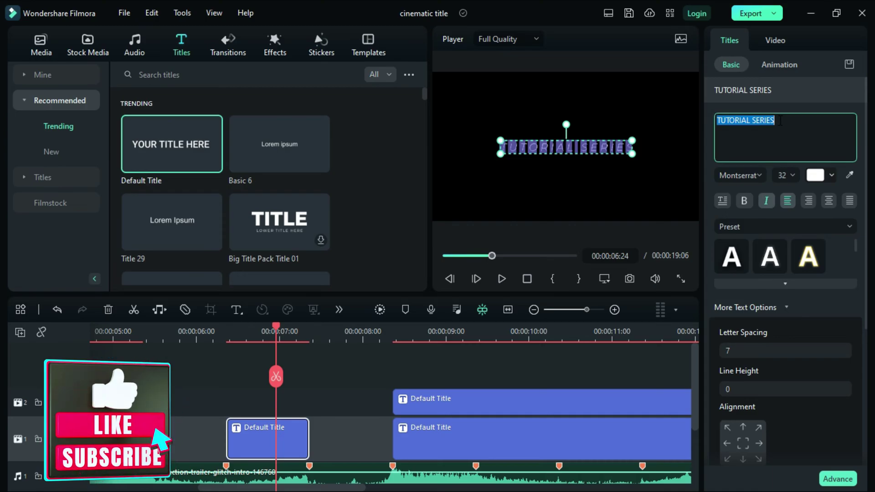
type("PRESENTS")
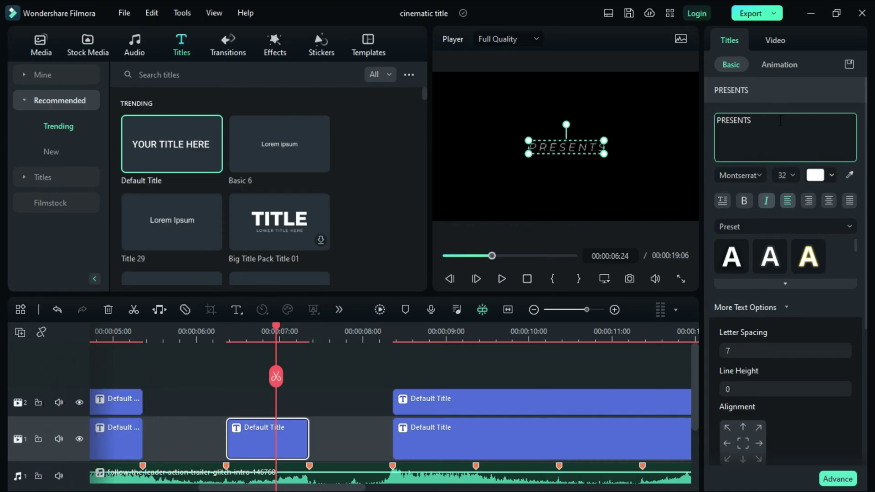
Split the two long title clips at the beat markers at 00:00:09:09, 00:00:10:09 and 00:00:11:09
left_click_drag(276, 336, 476, 346)
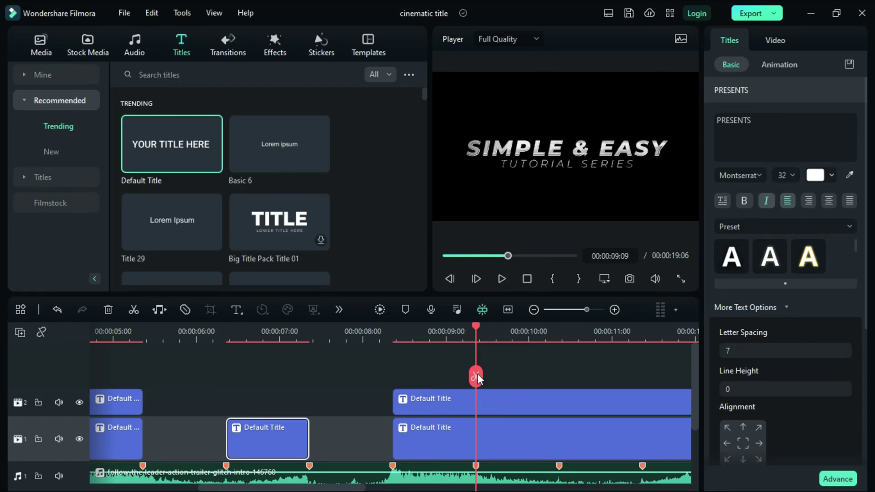
left_click(438, 375)
left_click(475, 379)
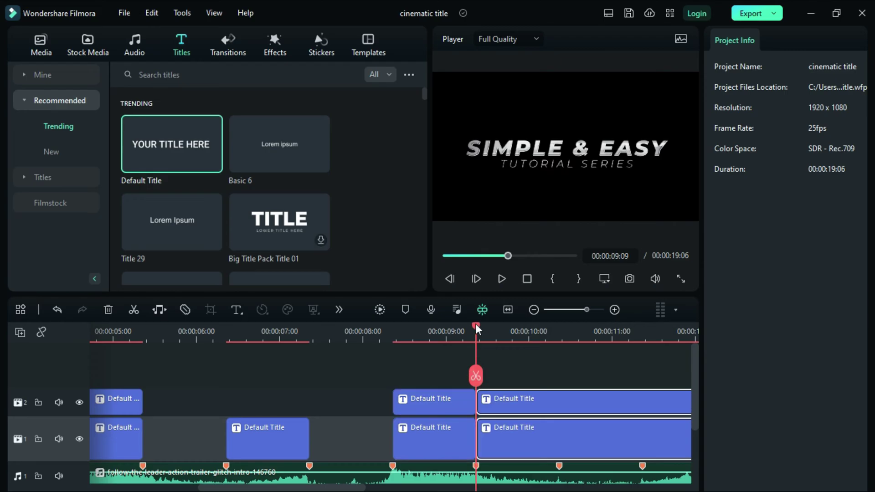
left_click_drag(551, 335, 643, 341)
left_click(559, 377)
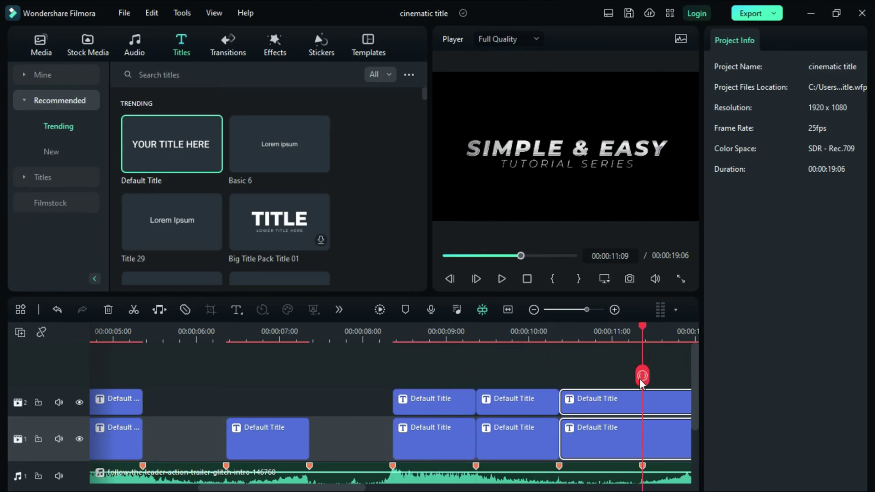
left_click(643, 376)
Delete the two short subtitle clips on track 1 between 00:00:08:09 and 00:00:10:09
right_click(428, 441)
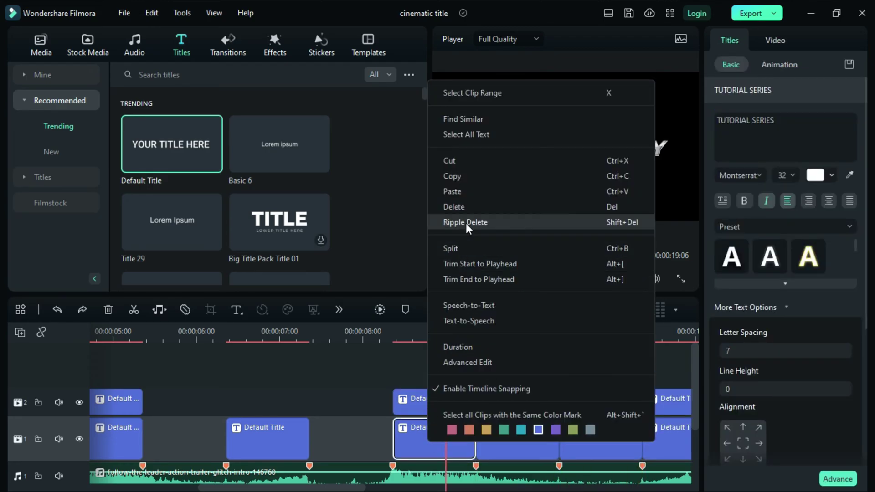
left_click(471, 203)
left_click(516, 435)
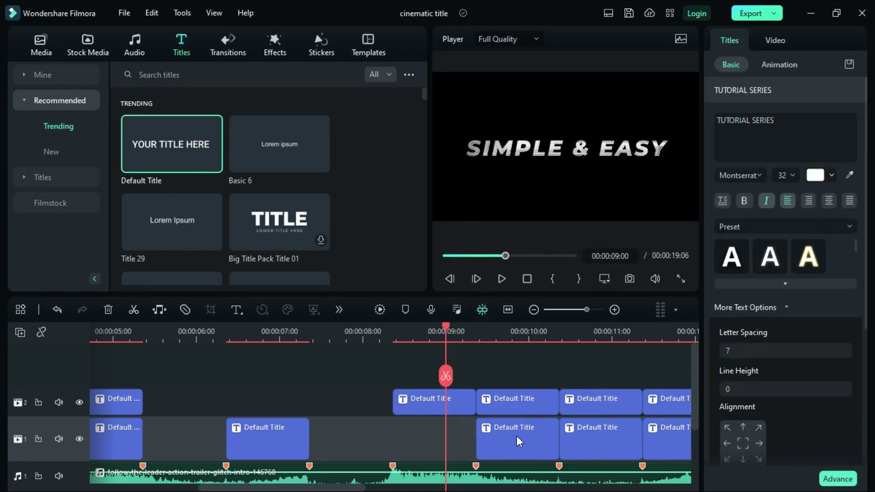
right_click(516, 436)
left_click(551, 204)
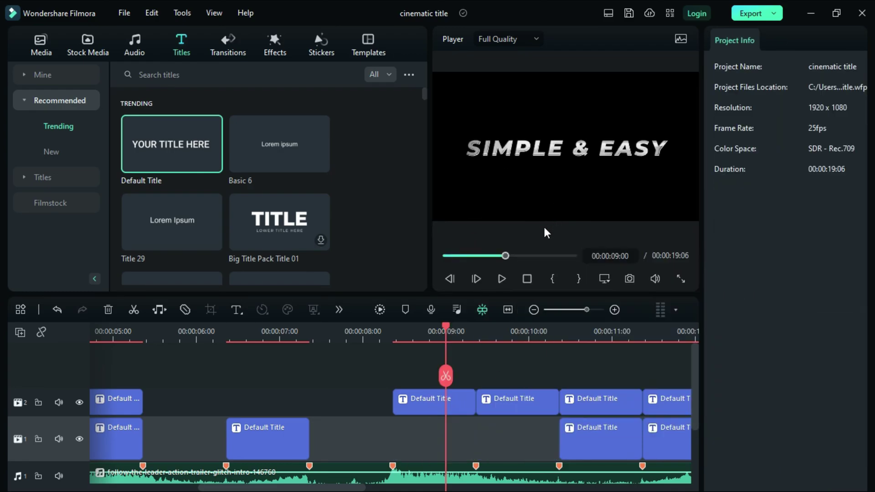
Change the texts of the two track 2 titles starting at 00:00:08:09 and 00:00:09:09 to AGGRESSIVE and POWERFULL
left_click(565, 148)
key("ctrl+a")
type("AGGRESSIVE")
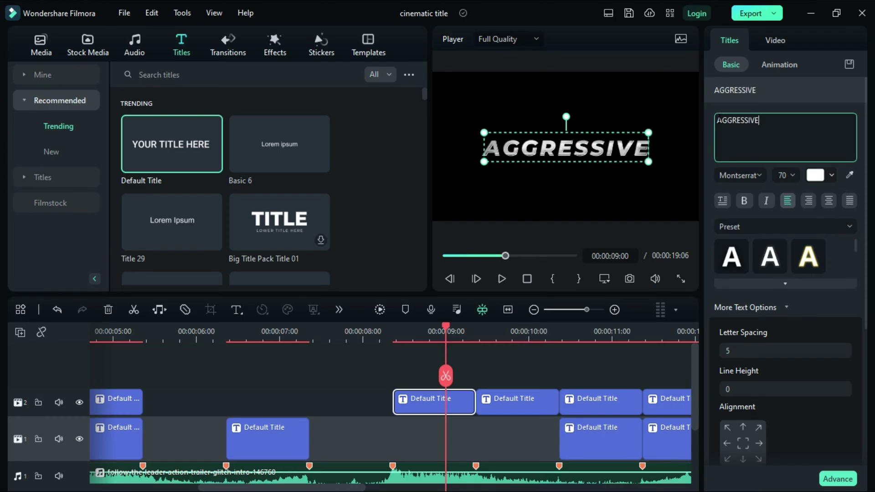
left_click(527, 399)
key("ctrl+a")
type("POWERFULL")
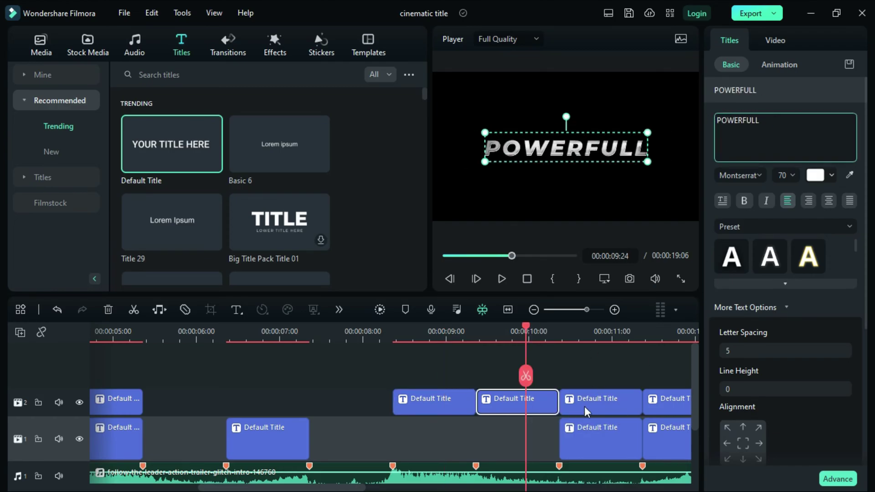
Move the subtitle of the clip between 00:00:10:09 and 00:00:11:09 up so that it sits above the main title
left_click_drag(527, 330, 580, 351)
left_click(597, 429)
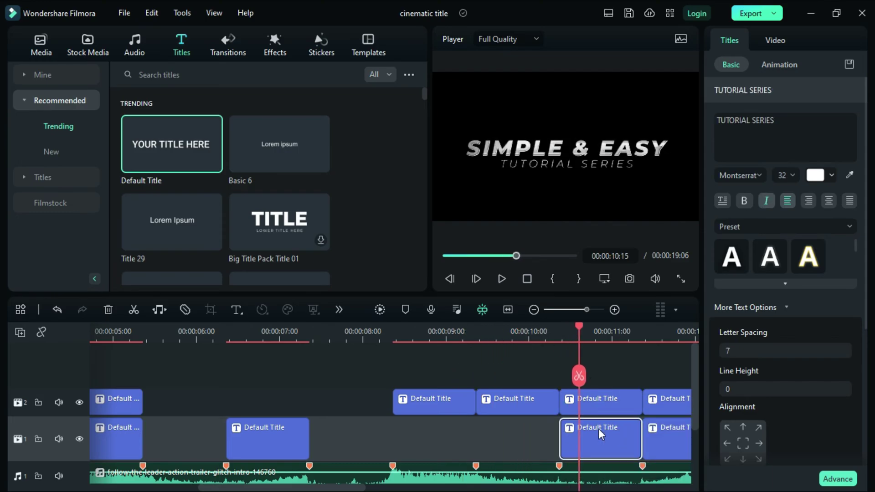
left_click(580, 151)
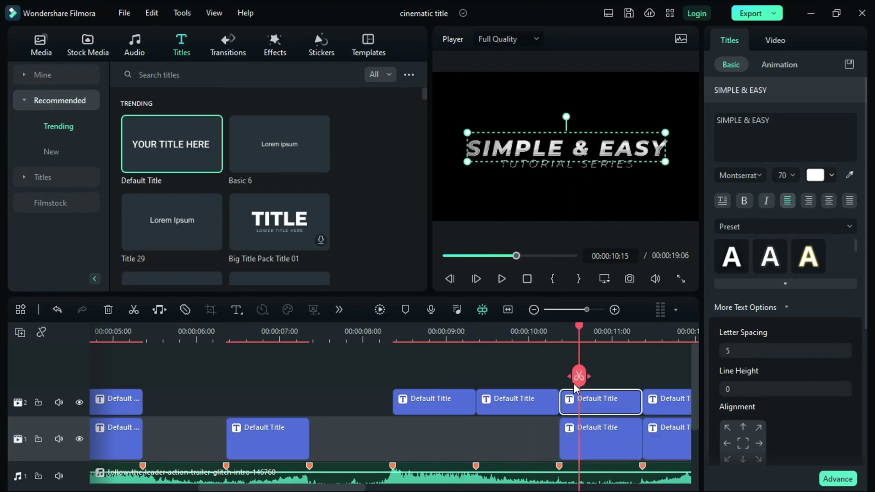
left_click(579, 430)
key("Up")
key("Up")
key("Up")
key("Up")
key("Up")
key("Up")
key("Up")
key("Up")
key("Up")
key("Up")
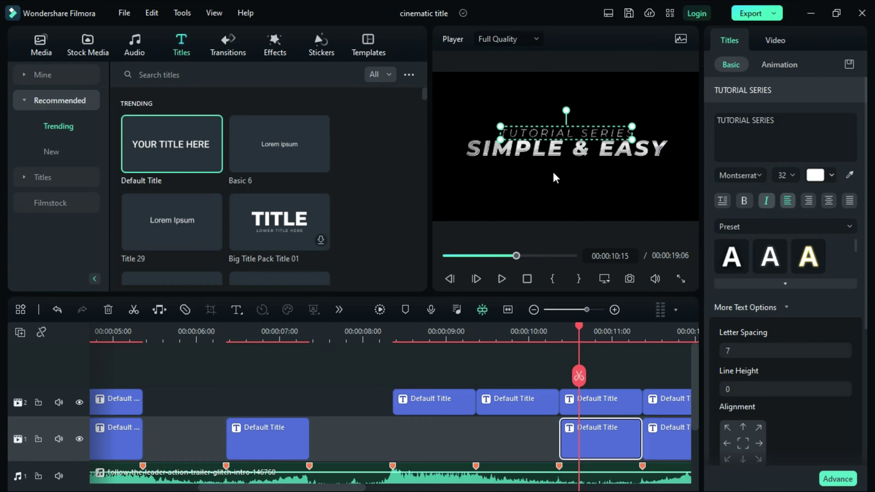
Change the text of the raised subtitle above the main title to PREMIUM
triple_click(763, 137)
type("PRE")
key("BackSpace")
key("BackSpace")
type("REMIUM")
Change the main title text beneath PREMIUM to ACTION MOVIES
left_click(616, 402)
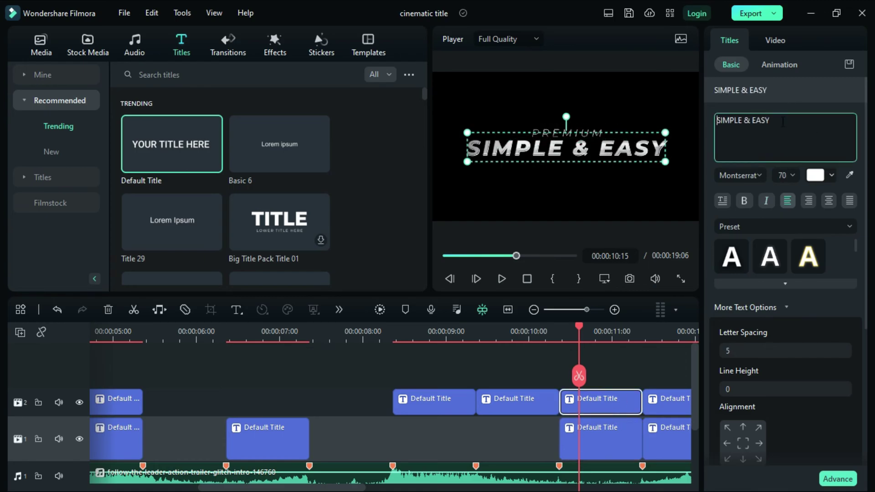
triple_click(777, 120)
type("ACTION MOVIES")
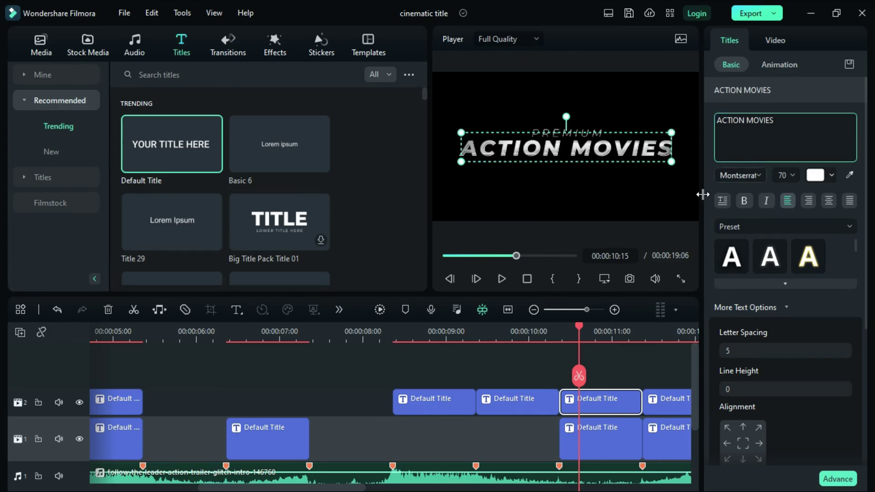
Move the two remaining long title clips to start at the beat marker at 00:00:12:09, leaving a gap after ACTION MOVIES
left_click(551, 440)
left_click_drag(433, 329, 584, 349)
left_click_drag(350, 488, 451, 488)
left_click_drag(217, 329, 310, 341)
left_click(362, 433)
left_click_drag(333, 436, 406, 437)
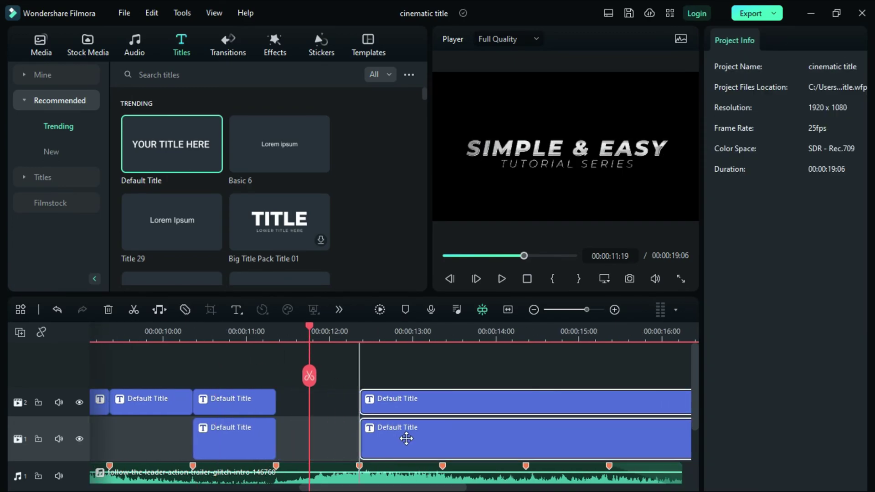
Split the two long title clips at the beat marker at 00:00:13:09
left_click(359, 335)
left_click_drag(360, 336, 441, 358)
left_click(442, 377)
Change the main title text of the short track 2 clip between 00:00:12:09 and 00:00:13:09 to COMING SOON
left_click(417, 330)
triple_click(775, 122)
type("COM")
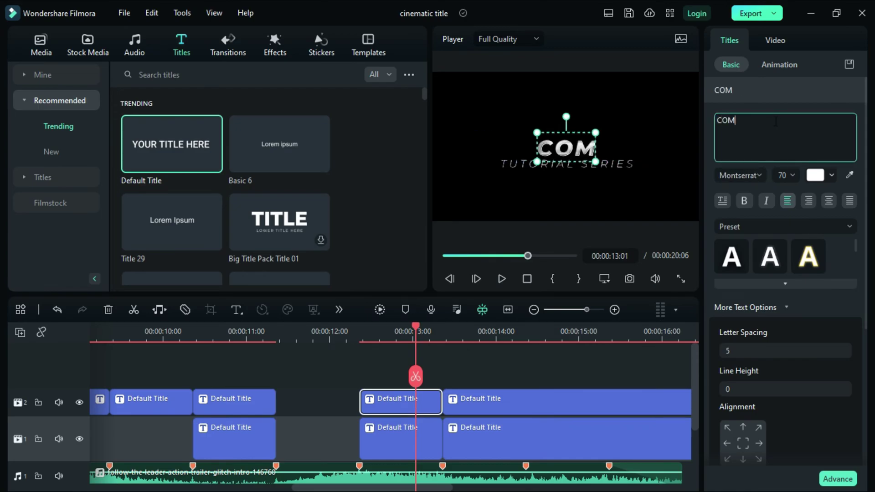
type("ING SOON")
Change the subtitle text of the short track 1 clip beneath COMING SOON to ONLY
left_click(401, 438)
triple_click(783, 118)
type("ONLY")
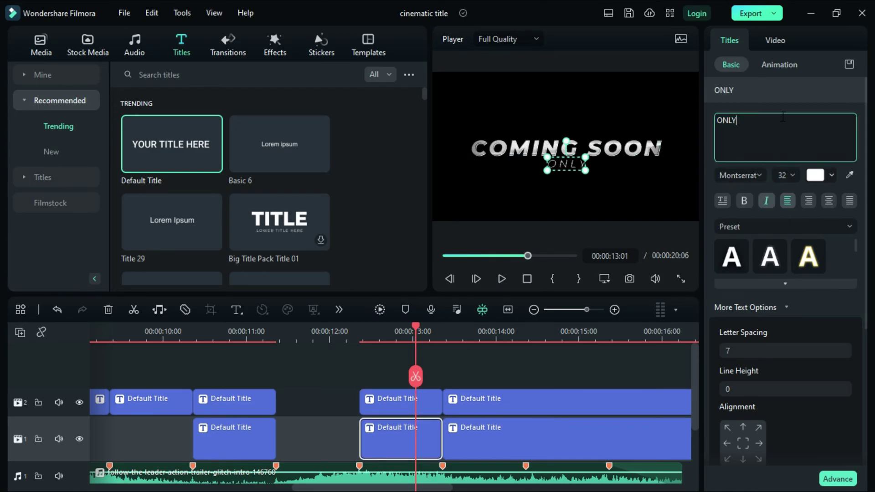
Move the remaining long title clips to start at 00:00:14:09 and cut off everything past the end of the music at 00:00:16:06
left_click_drag(451, 363, 569, 441)
left_click_drag(388, 488, 446, 488)
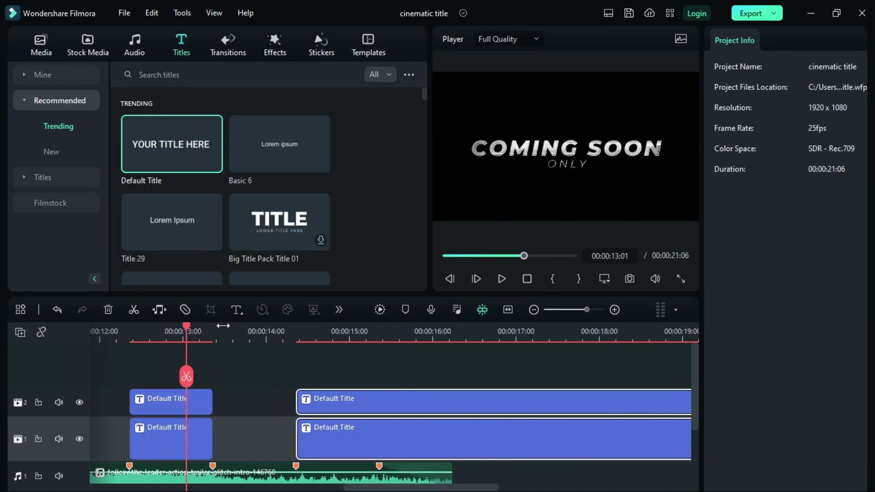
left_click(451, 362)
left_click(453, 362)
left_click(452, 377)
right_click(491, 427)
left_click(528, 102)
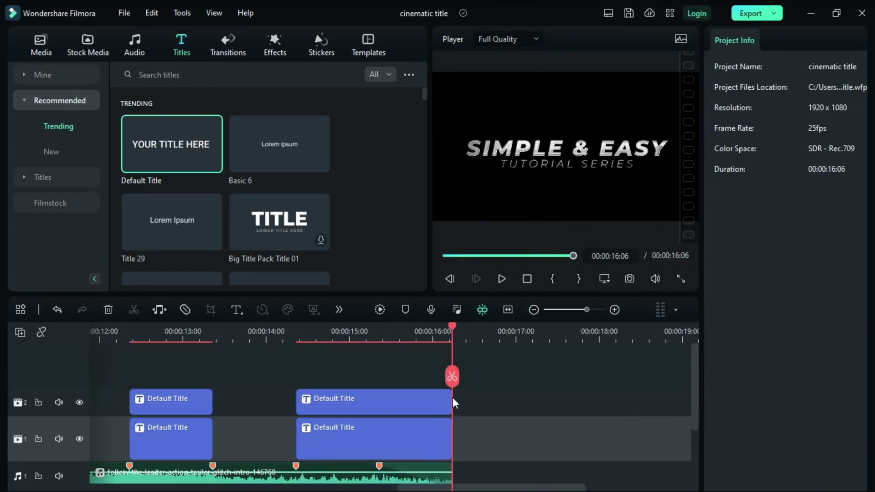
Move the subtitle of the last track 1 title clip above the main title and change its text to ON
left_click(378, 452)
left_click(384, 404)
left_click(388, 422)
left_click(390, 403)
left_click(389, 433)
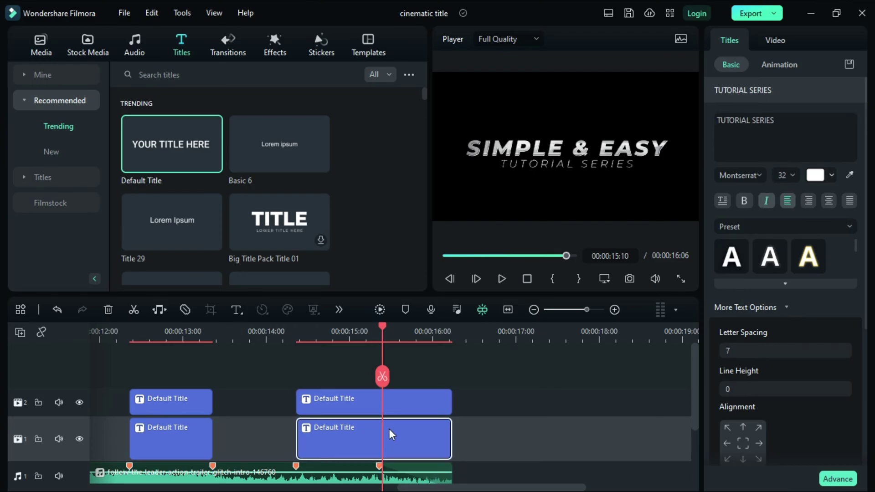
left_click(562, 165)
key("Up")
key("Up")
key("Up")
key("Up")
key("Up")
key("Up")
key("Up")
key("Up")
key("Up")
key("Up")
key("Up")
key("Up")
key("Up")
key("Up")
key("Up")
key("Up")
key("Up")
key("Up")
key("Up")
key("Up")
triple_click(783, 124)
type("ON")
Add a second text layer reading C to the last track 2 title in the advanced text editor and apply it
left_click(419, 410)
left_click_drag(771, 120, 709, 119)
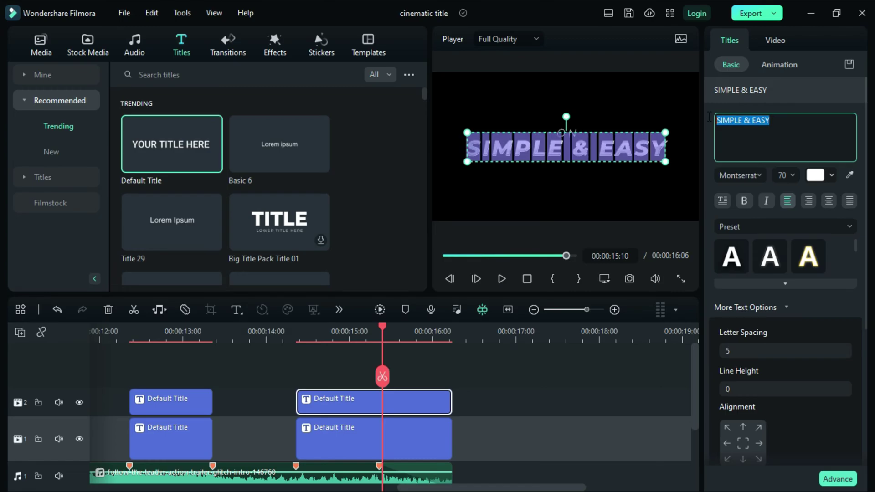
left_click(837, 479)
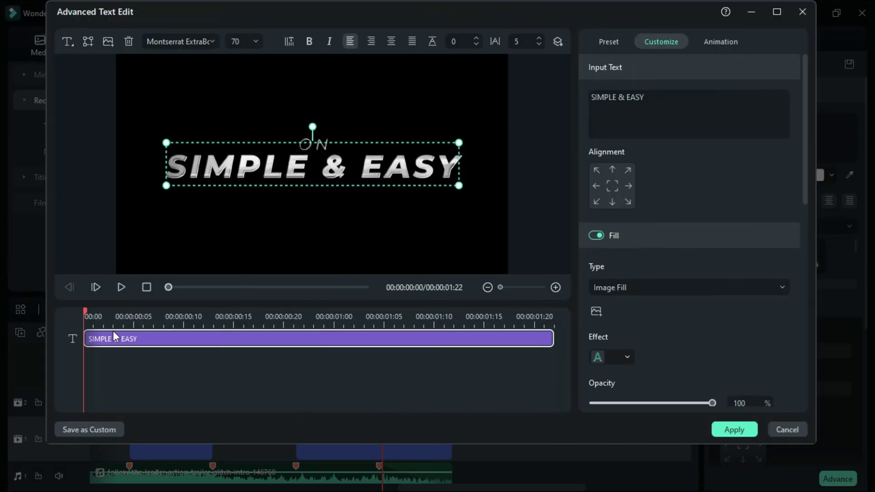
left_click(64, 41)
left_click(79, 61)
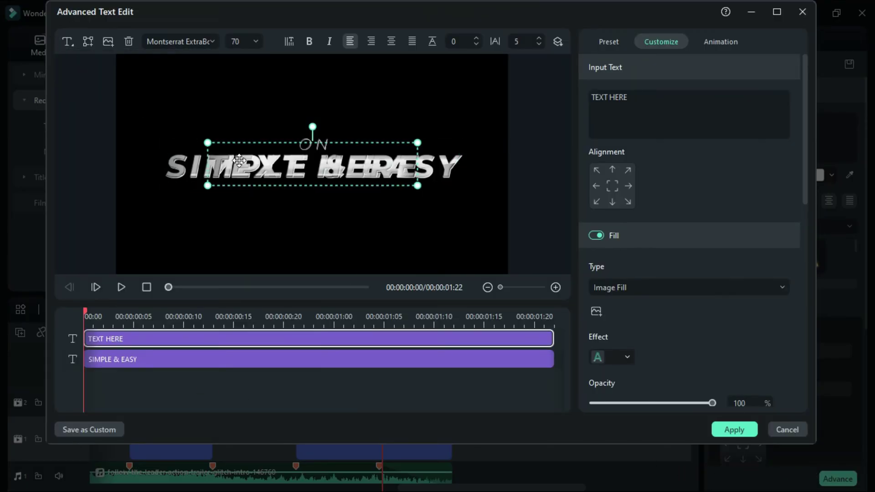
left_click(646, 97)
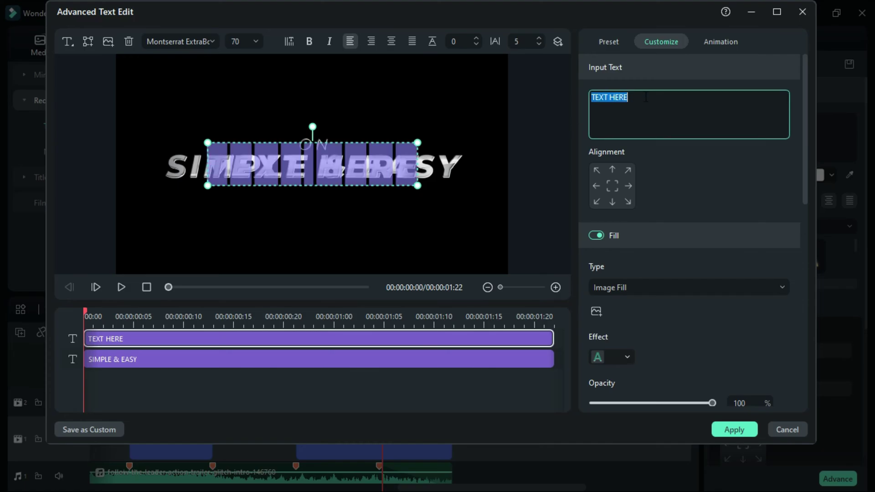
type("C")
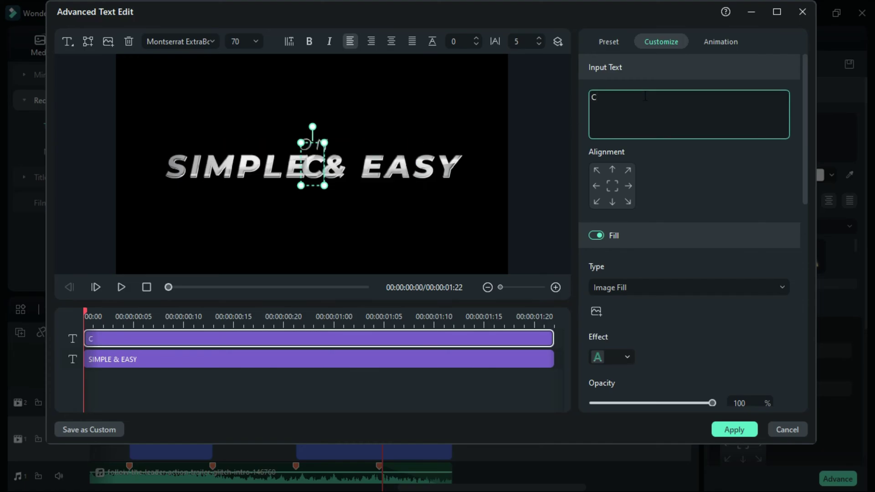
left_click(734, 429)
Set the font size of the C text layer to 150
left_click(766, 94)
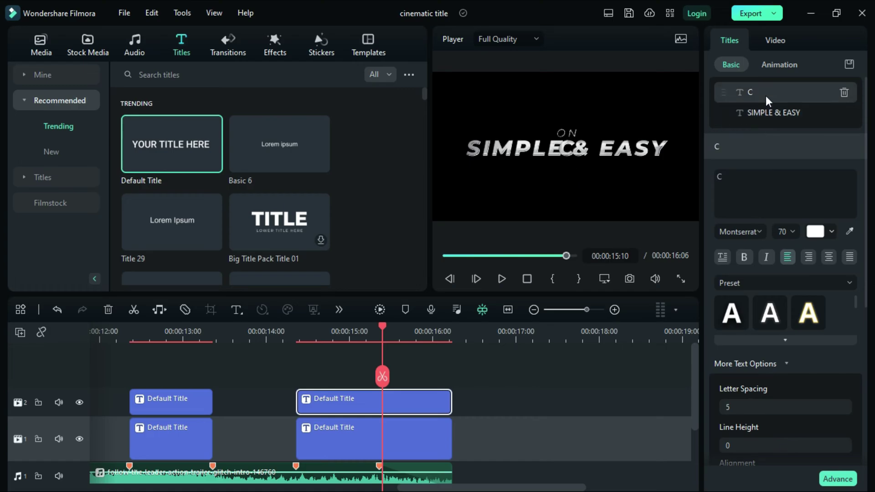
left_click(792, 232)
left_click(781, 332)
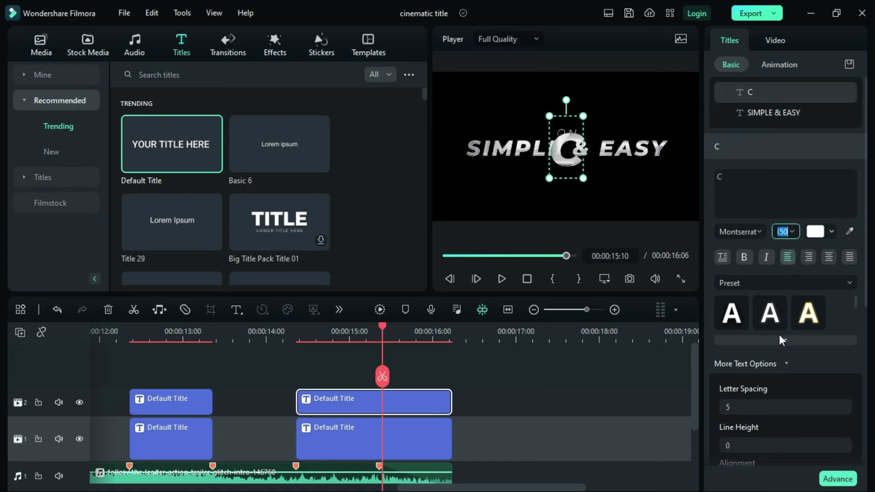
Change the SIMPLE & EASY text layer of the last track 2 title to C NETWORK
left_click(754, 114)
left_click(764, 176)
key("ctrl+a")
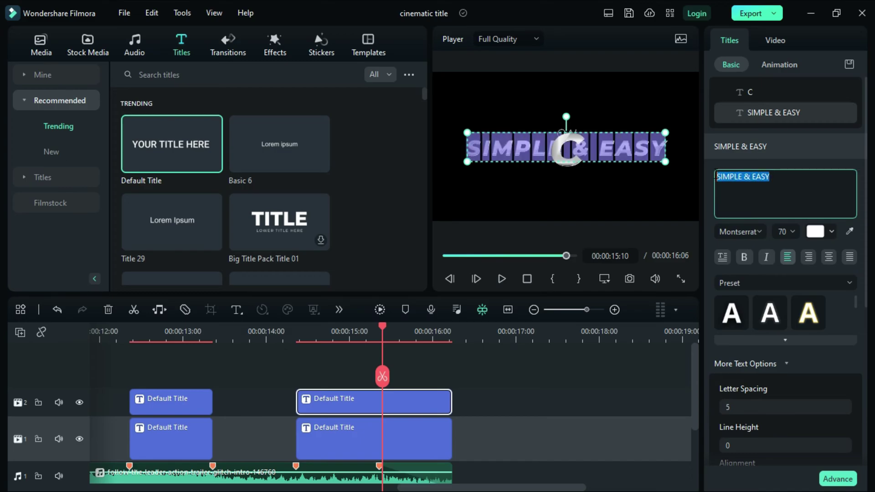
type("NETWORK")
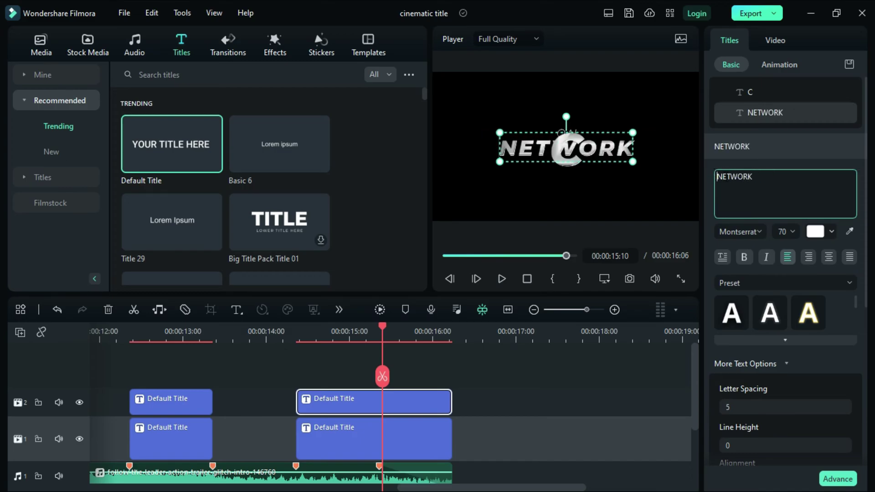
type("C")
Move the large C text layer to the front of the word NETWORK, covering the small C
left_click(753, 92)
left_click_drag(558, 147, 486, 145)
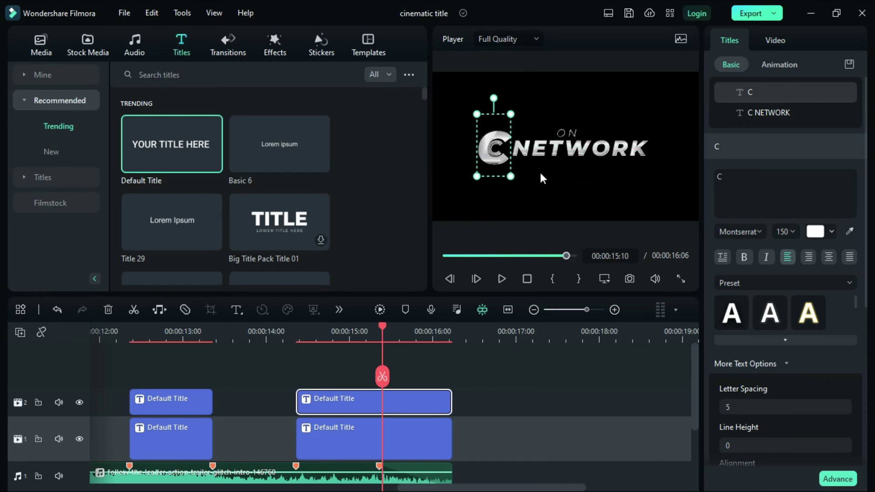
left_click(560, 182)
Remove the small C from the C NETWORK text layer, keeping NETWORK with leading spaces beside the large C
left_click(403, 433)
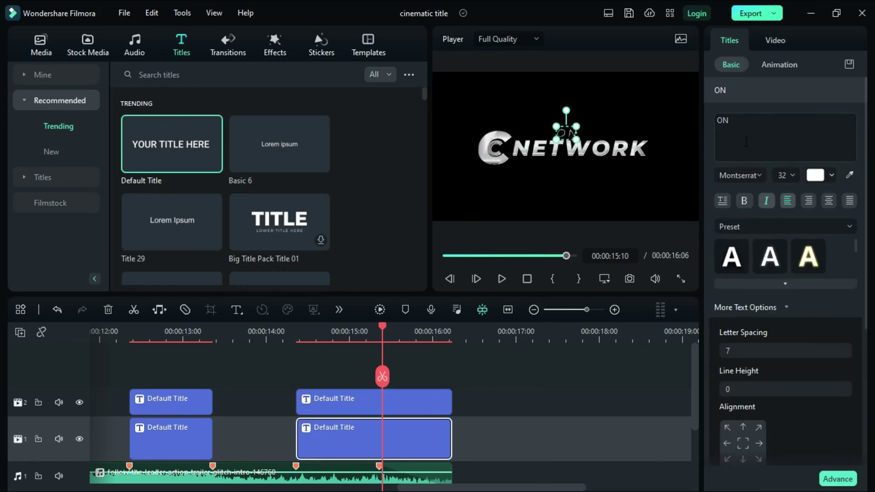
left_click(411, 394)
left_click(750, 112)
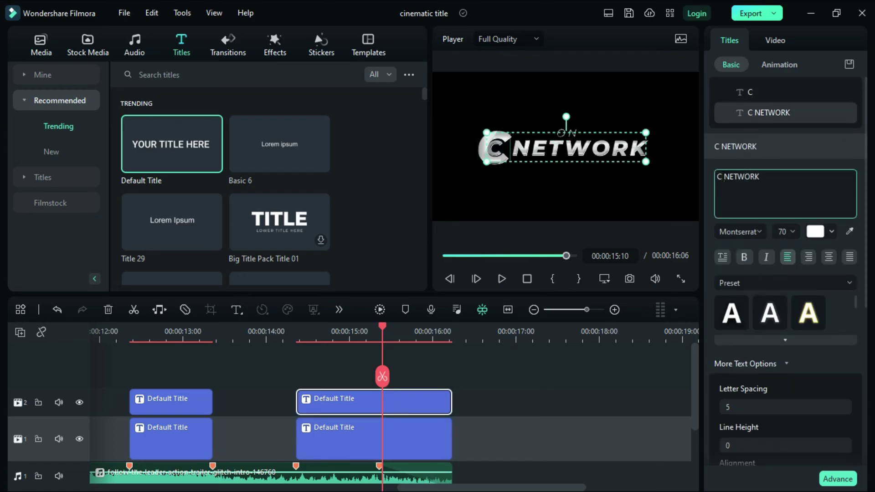
key("BackSpace")
key("BackSpace")
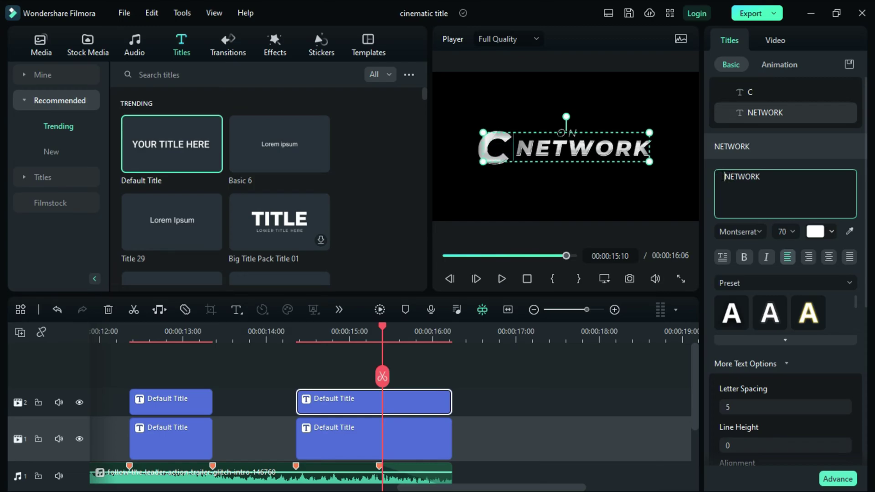
left_click(645, 199)
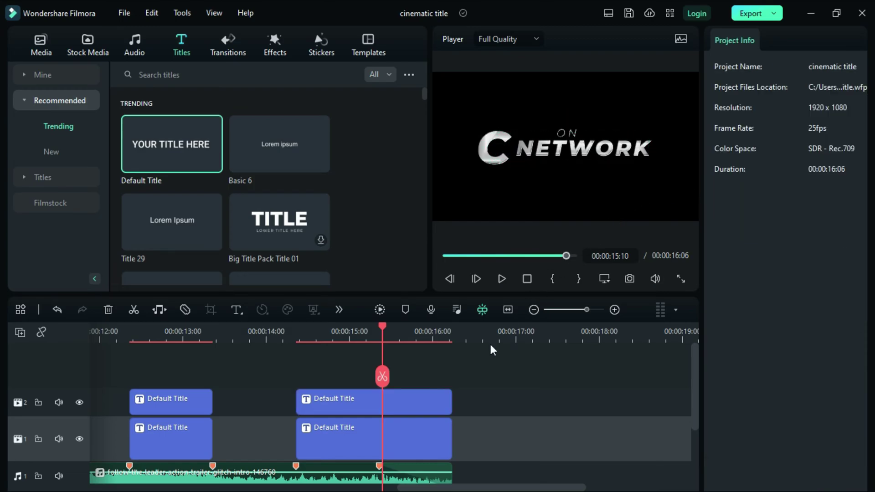
Fit the whole timeline in view, hide track 1 and take a snapshot of the C NETWORK title
left_click(508, 310)
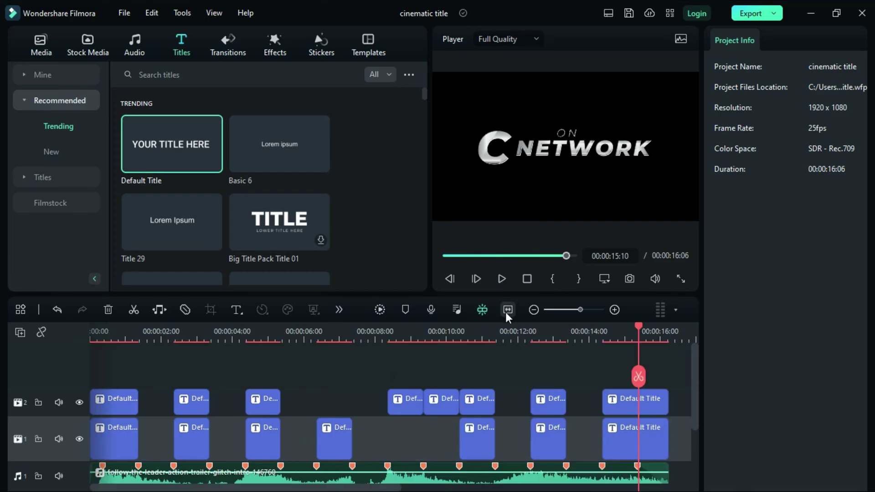
left_click(78, 439)
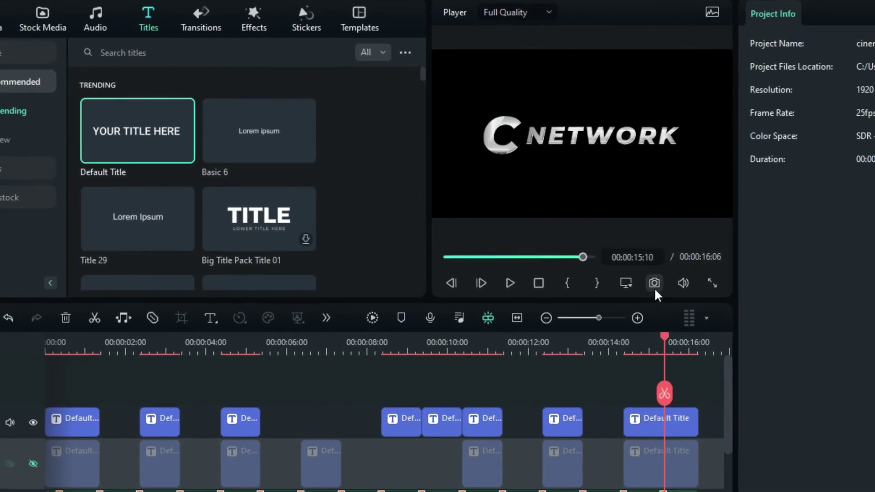
left_click(630, 279)
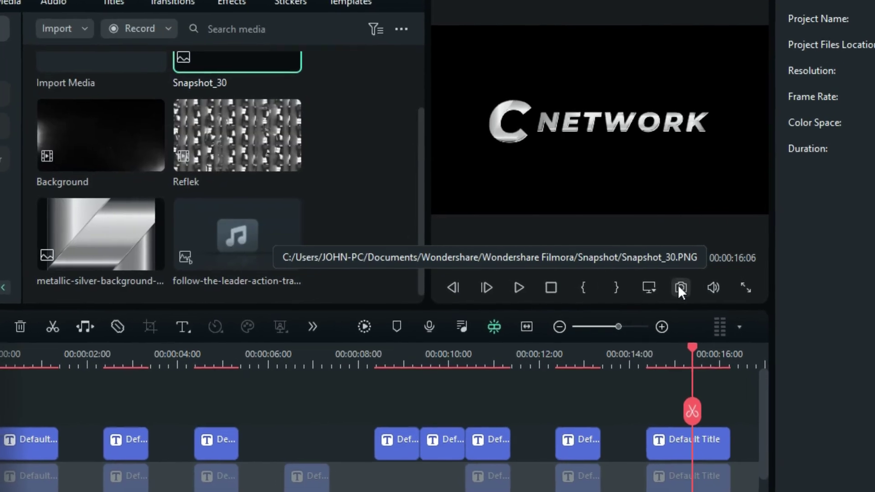
Take one snapshot each of the ACTION MOVIES, POWERFULL and AGGRESSIVE titles with track 1 hidden
left_click(586, 361)
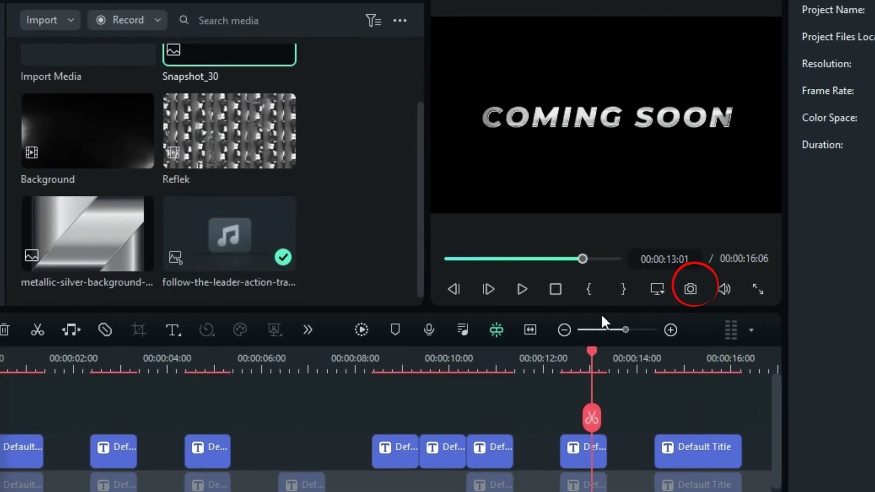
left_click(556, 289)
left_click(492, 356)
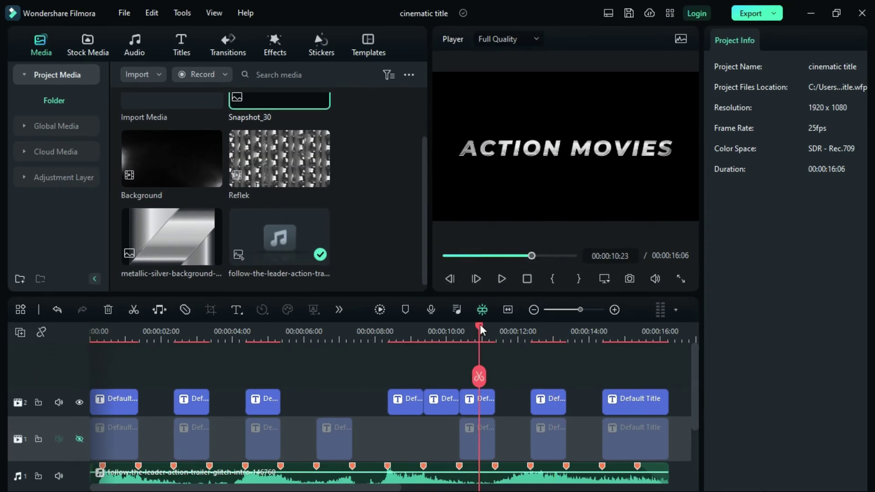
left_click(629, 279)
left_click(447, 341)
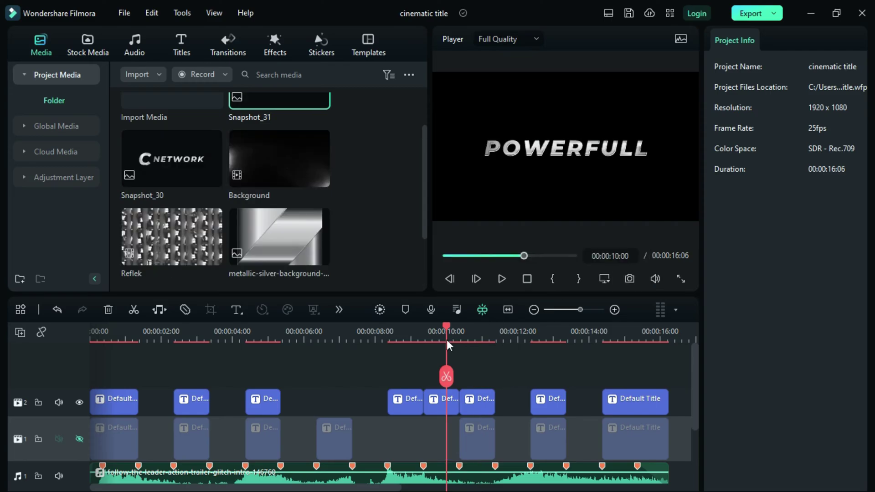
left_click(629, 279)
left_click(402, 337)
scroll(395, 217, "up", 2)
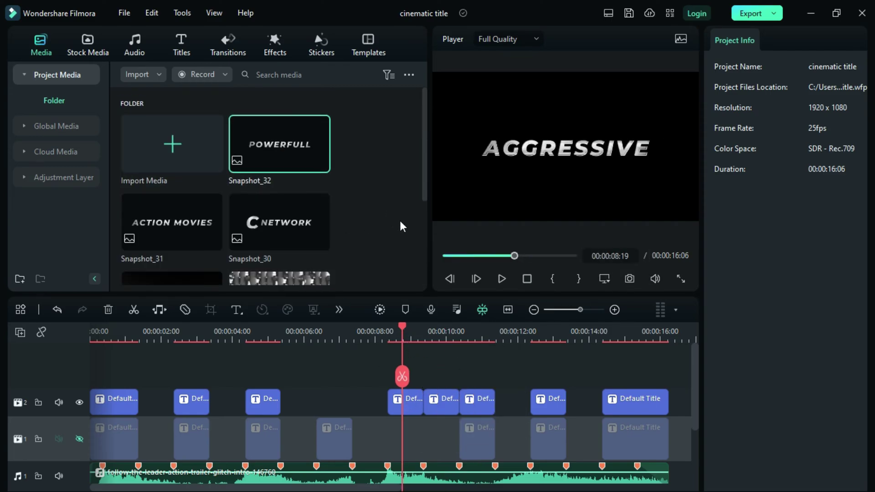
left_click(630, 279)
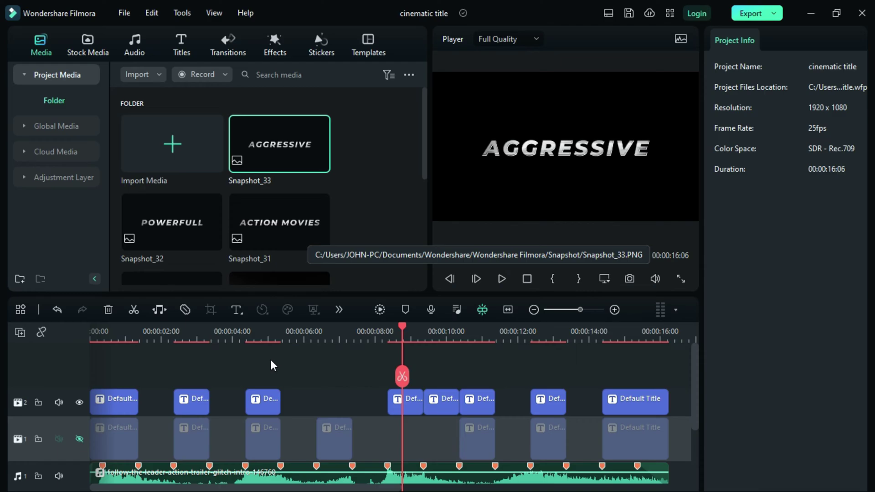
Take snapshots of the TEASER TRAILERS, BRUTAL SERIES and SIMPLE & EASY titles, and make track 1 visible again
left_click(185, 337)
left_click(630, 278)
left_click(629, 279)
left_click(113, 337)
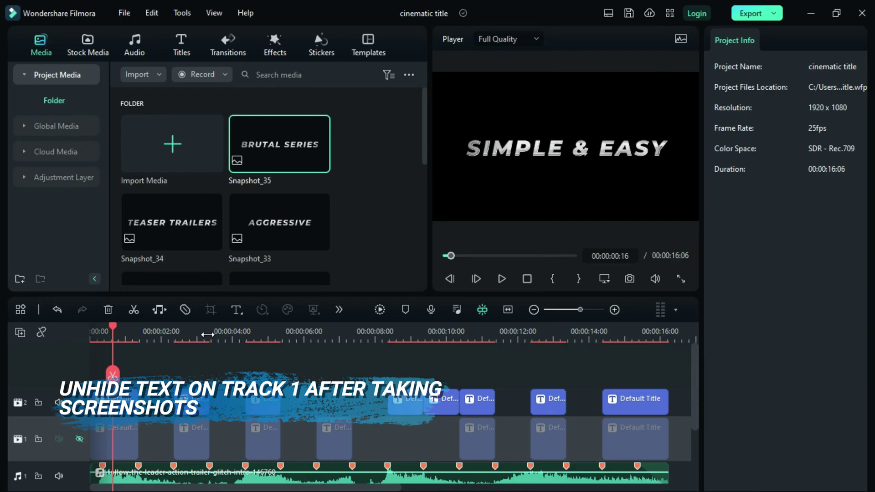
left_click(629, 278)
left_click(80, 439)
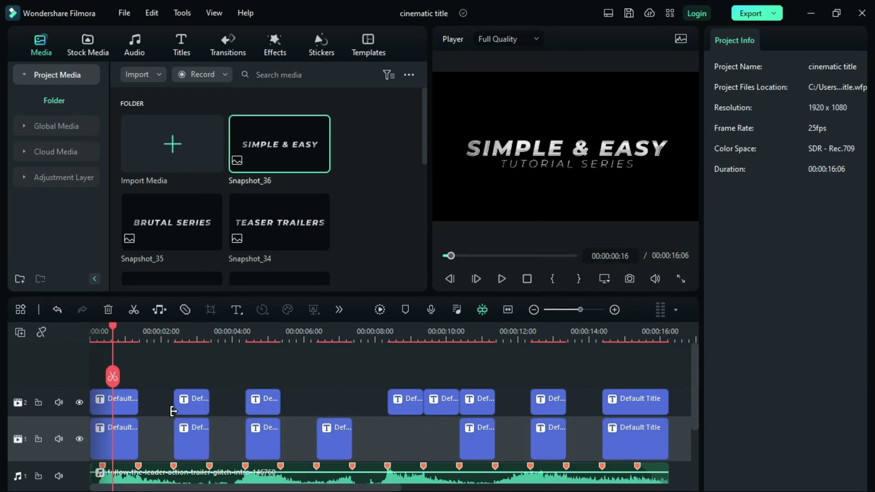
Add a scale keyframe at 00:00:00:03 to the first SIMPLE & EASY title clip on track 2
left_click_drag(141, 340, 258, 346)
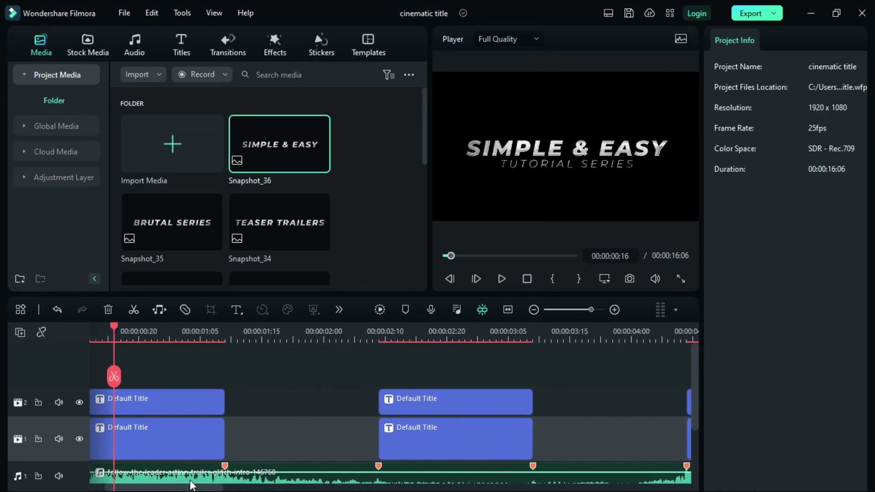
left_click_drag(191, 484, 176, 485)
left_click_drag(189, 327, 78, 324)
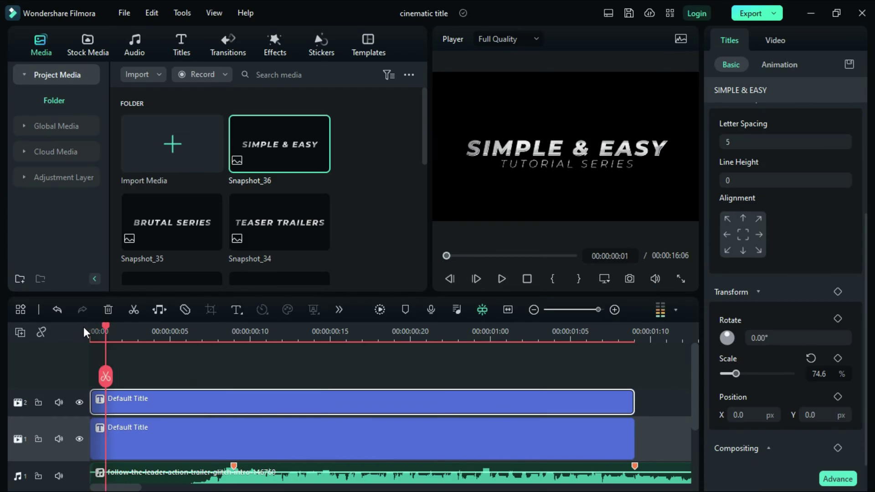
key("Right")
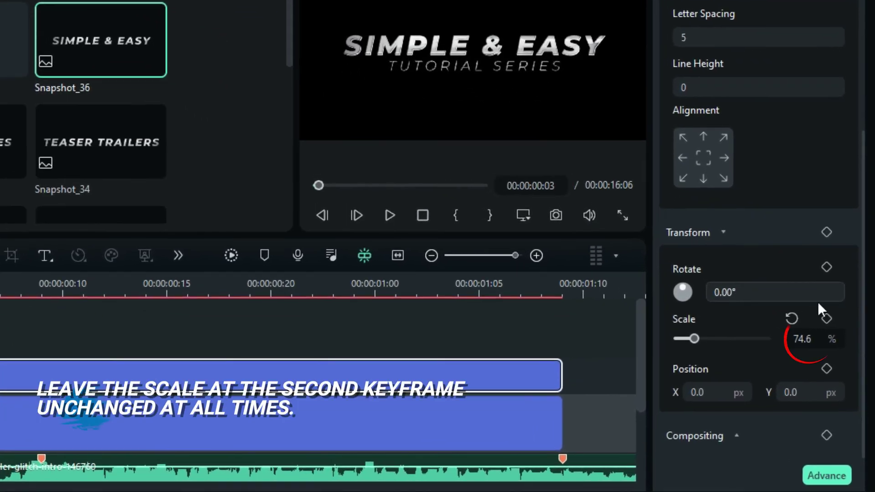
left_click(827, 318)
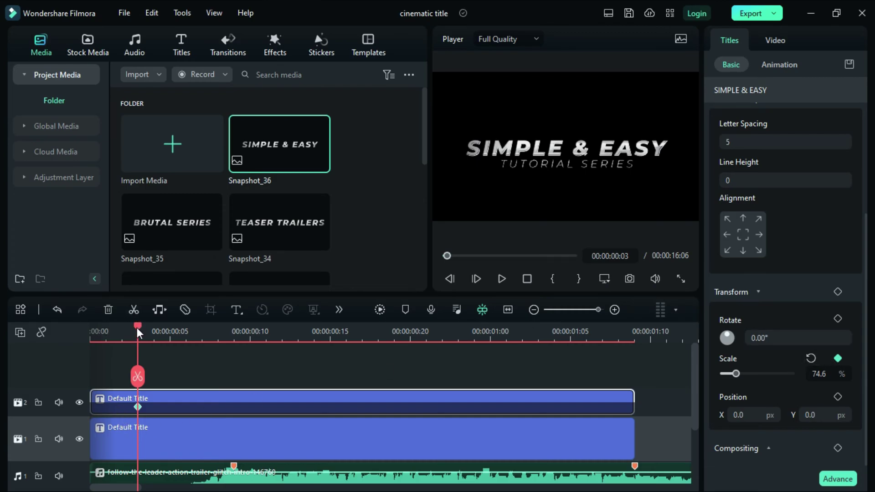
Set the scale of the SIMPLE & EASY title to 400% at the very start of its clip
left_click_drag(137, 328, 72, 338)
double_click(819, 373)
type("400")
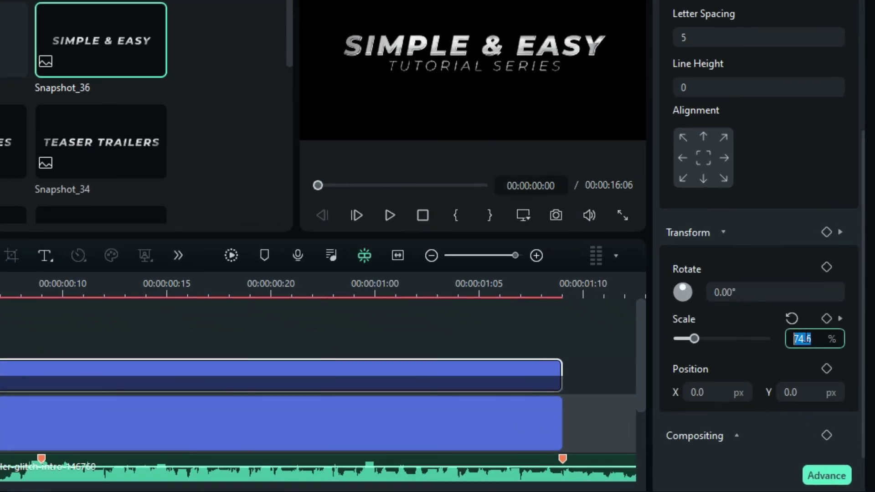
key("Return")
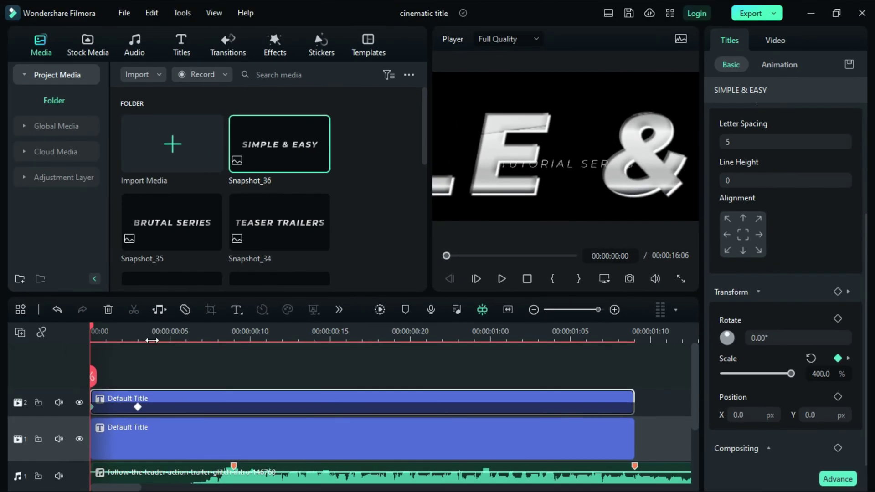
Trim the SIMPLE & EASY title clip on track 2 so it ends at the scale keyframe at 00:00:00:03
left_click(152, 341)
left_click(139, 340)
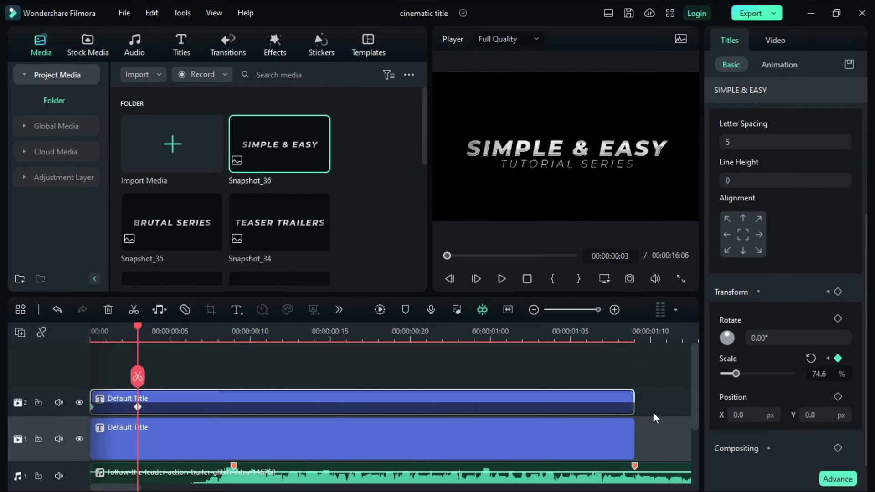
left_click_drag(634, 403, 158, 407)
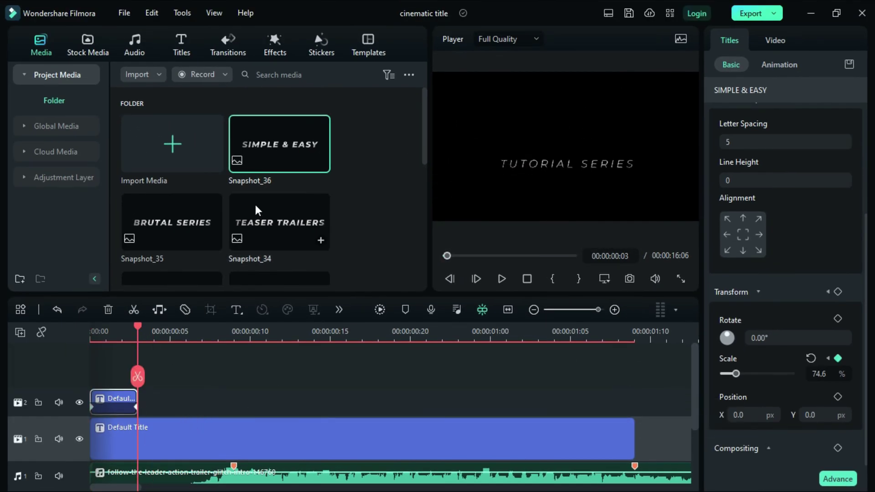
Place Snapshot_36 on a new track 3 from 00:00:00:03 and split it at 00:00:01:09, where the subtitle clip ends
left_click_drag(270, 140, 136, 404)
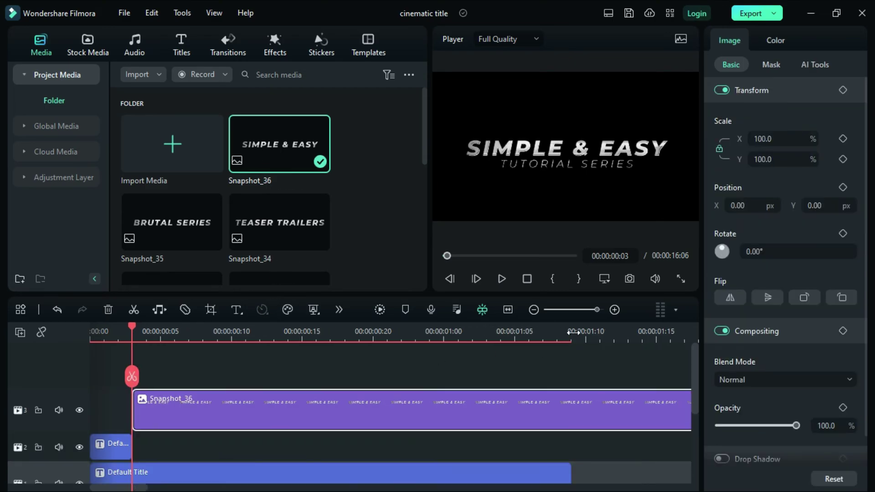
left_click(571, 333)
left_click(572, 376)
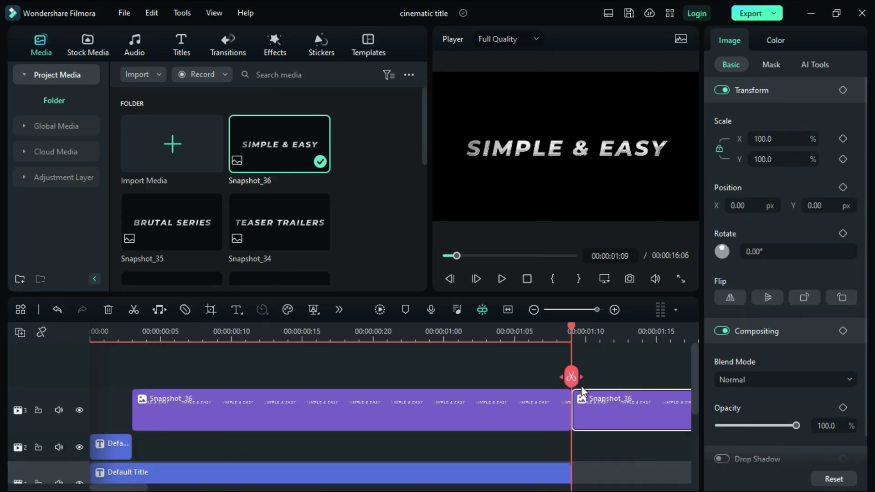
Delete the leftover Snapshot_36 piece and fit the TUTORIAL SERIES subtitle clip on track 1 between 00:00:00:03 and 00:00:01:09
right_click(604, 415)
left_click(656, 106)
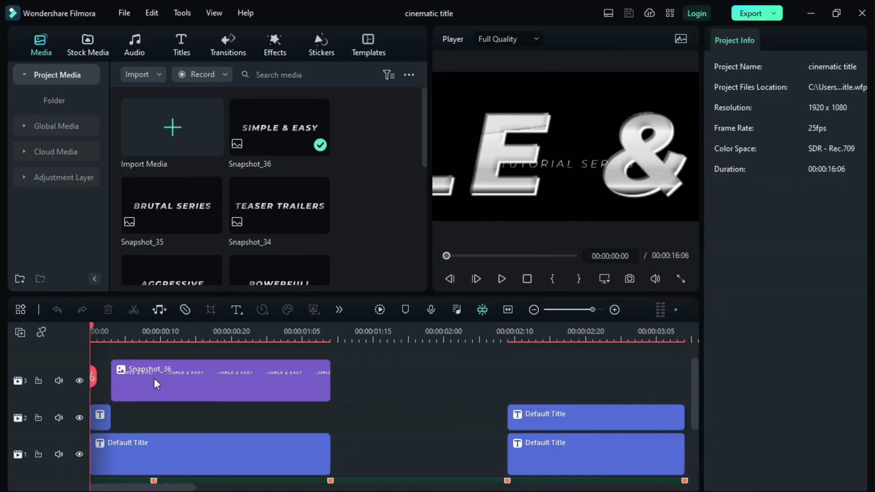
left_click(135, 450)
left_click_drag(136, 455, 157, 456)
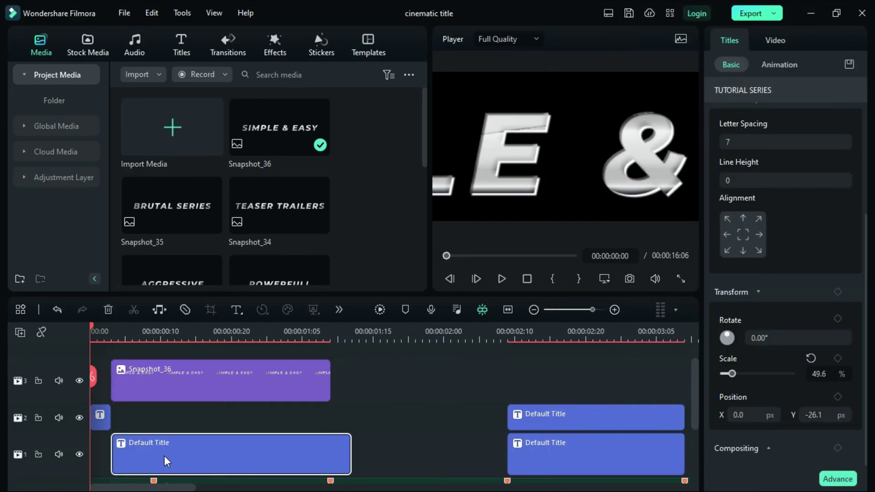
left_click_drag(350, 456, 332, 456)
left_click(104, 418)
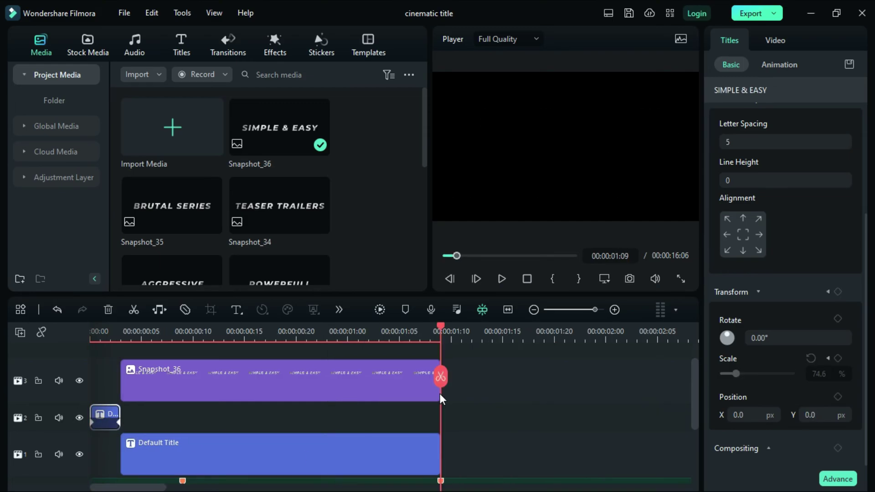
Add a scale keyframe at 00:00:02:12 to the BRUTAL SERIES title clip on track 2
left_click_drag(519, 337, 410, 338)
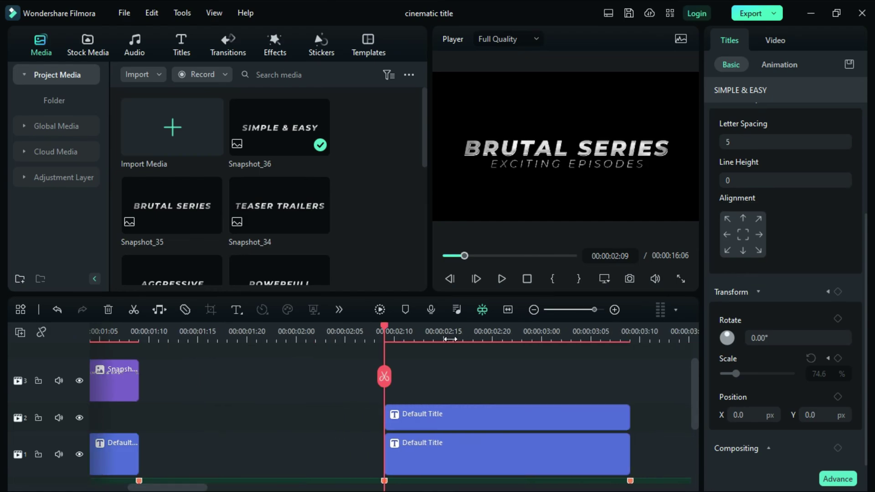
left_click_drag(452, 339, 416, 339)
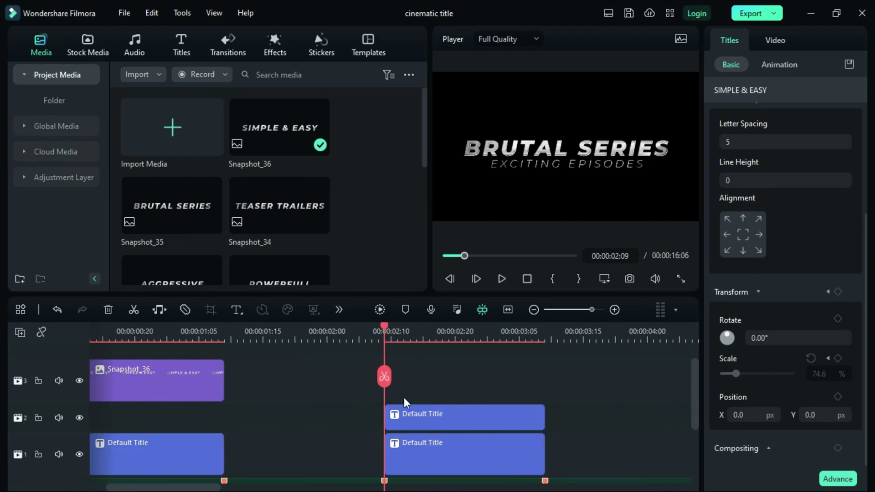
left_click(410, 417)
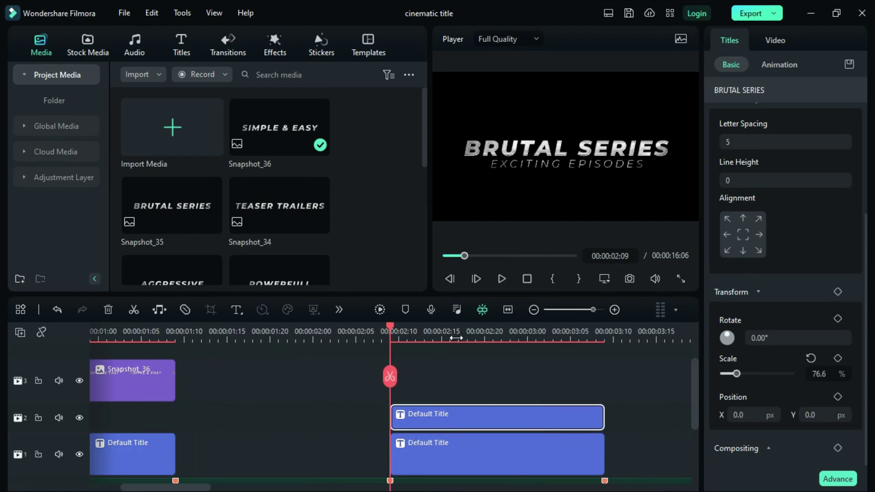
left_click_drag(456, 338, 488, 346)
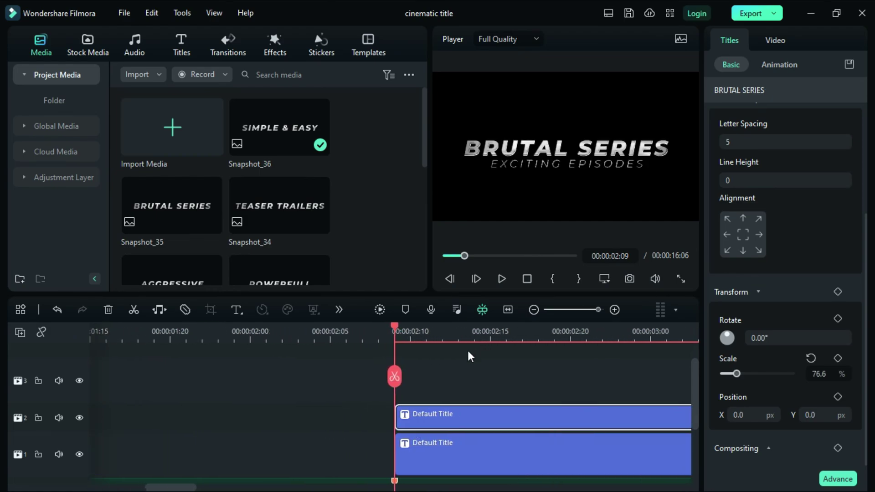
key("Right")
key("Right")
key("Right")
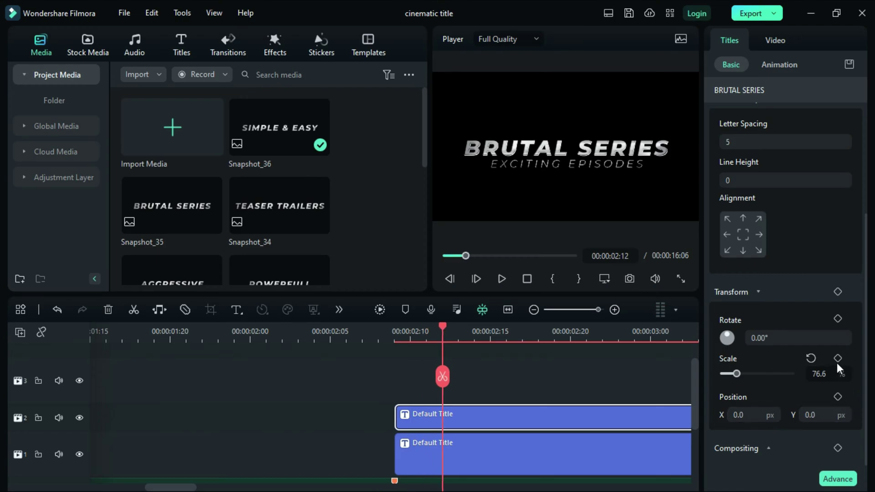
left_click(837, 358)
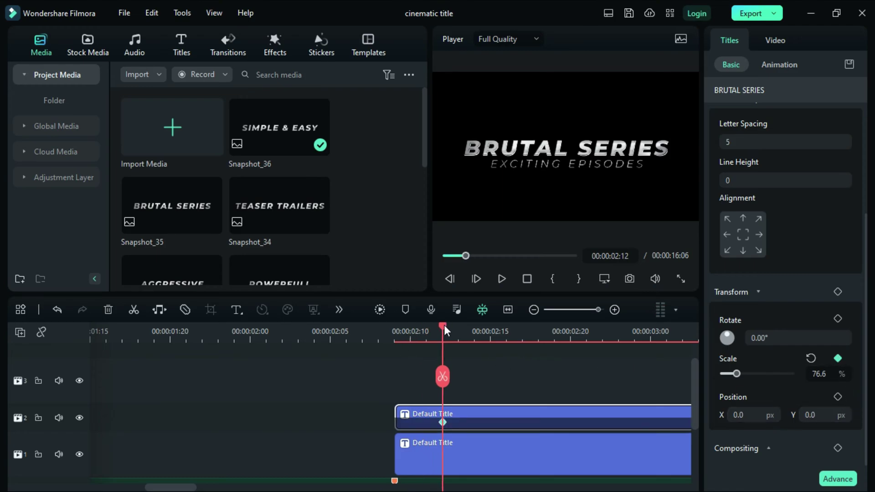
Set the BRUTAL SERIES title's scale to 400% at the start of its clip, 00:00:02:09
left_click_drag(444, 324, 400, 337)
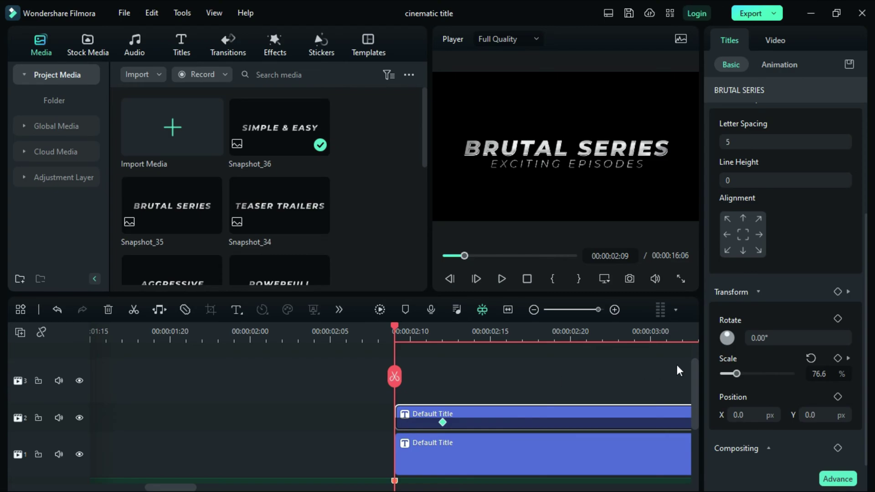
left_click(837, 357)
type("400")
key("Return")
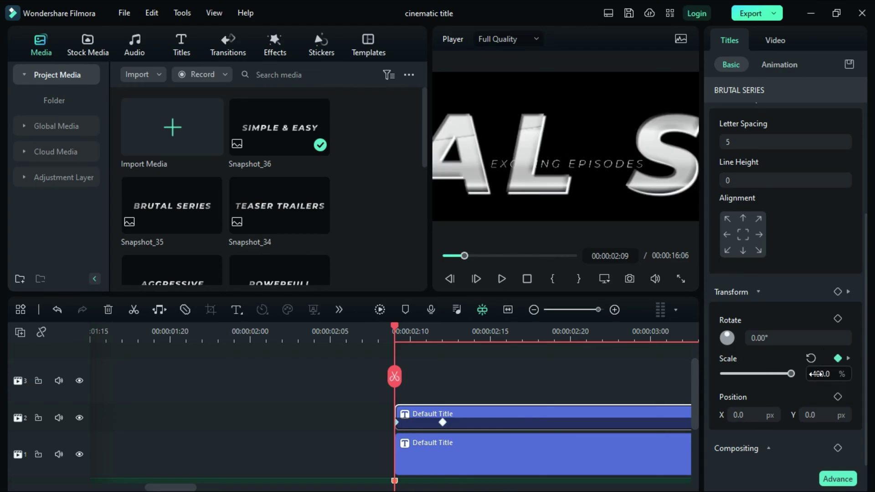
Fit the EXCITING EPISODES subtitle clip between 00:00:02:12 and 00:00:03:09 and trim the BRUTAL SERIES title clip to end at 00:00:02:12
left_click(442, 335)
left_click_drag(440, 444, 472, 444)
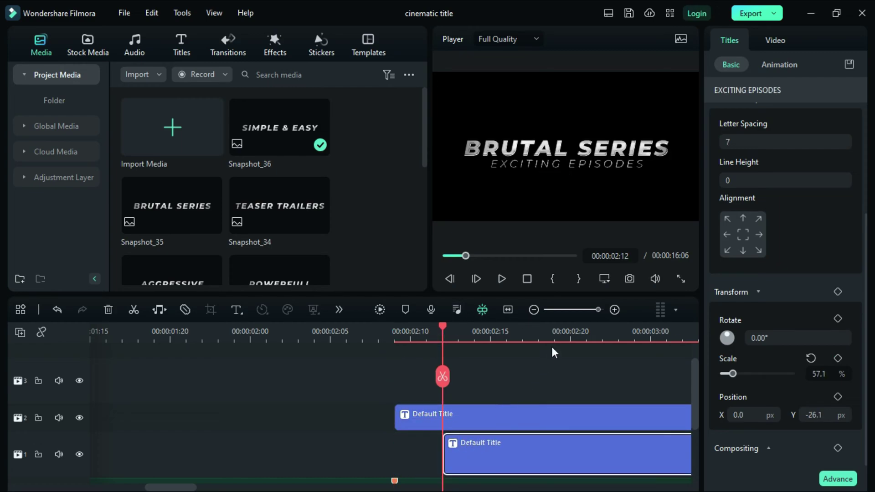
left_click_drag(558, 339, 516, 339)
left_click_drag(482, 341, 480, 341)
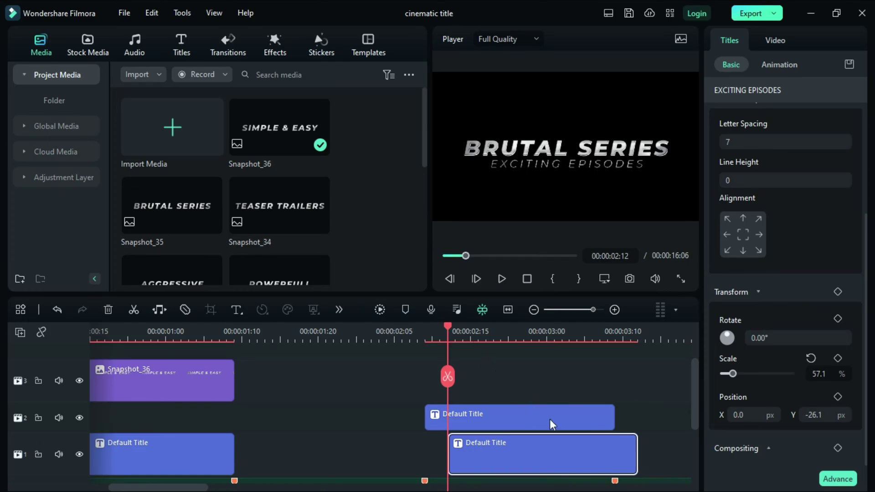
left_click_drag(634, 440, 447, 411)
left_click(596, 416)
Place Snapshot_35 on track 3 from 00:00:02:12 and cut off the part after 00:00:03:09
left_click_drag(157, 209, 617, 351)
left_click(615, 376)
right_click(633, 375)
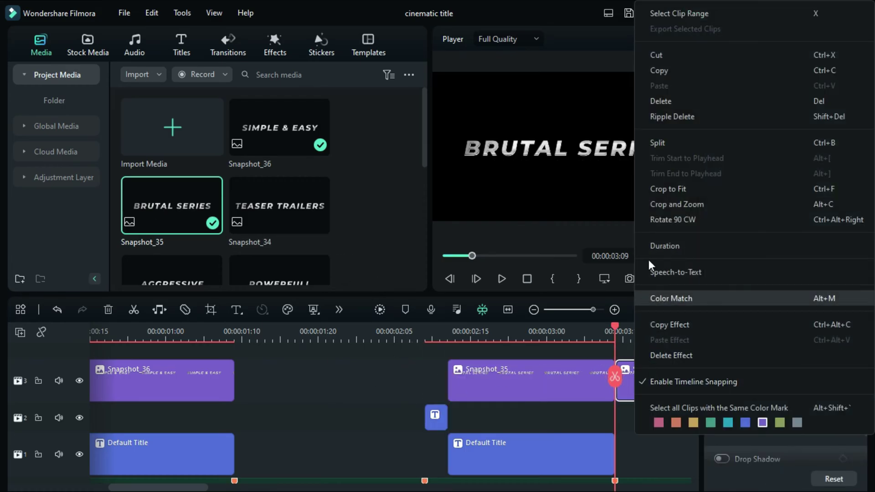
left_click(682, 99)
left_click(614, 362)
Add a scale keyframe at 00:00:04:12 to the TEASER TRAILERS title clip on track 2
left_click_drag(190, 486, 281, 486)
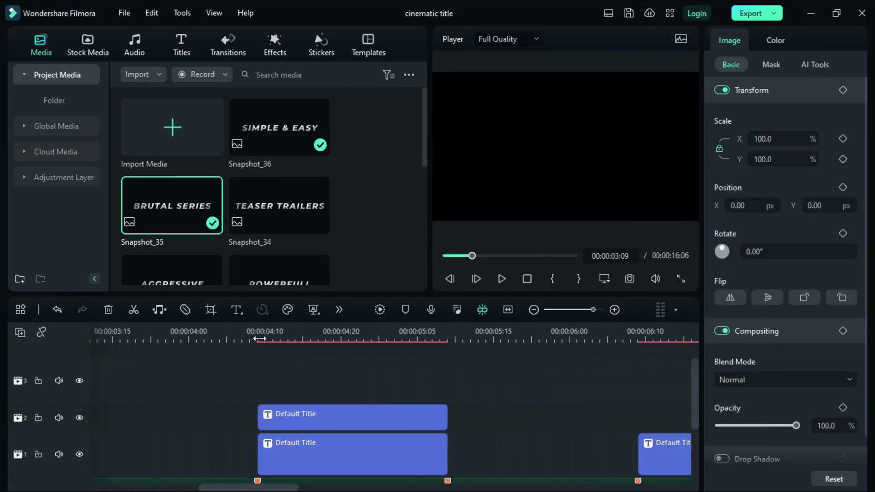
left_click(258, 332)
left_click(285, 418)
left_click_drag(290, 335, 350, 343)
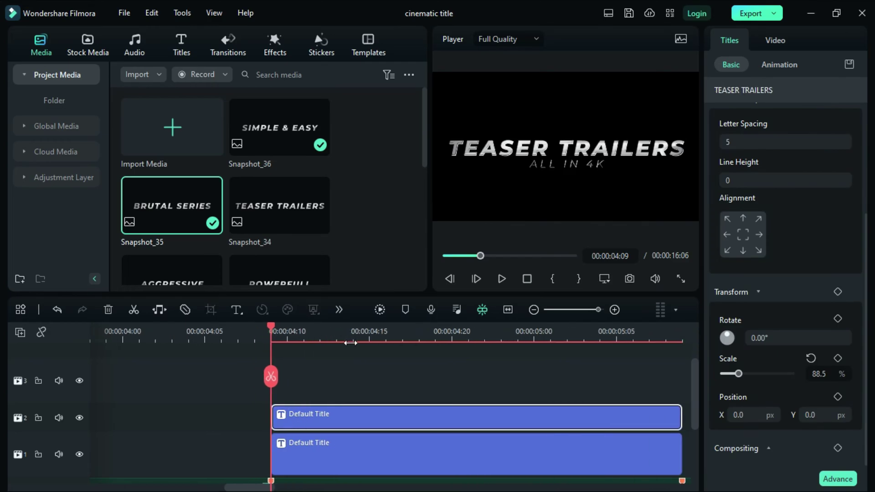
key("space")
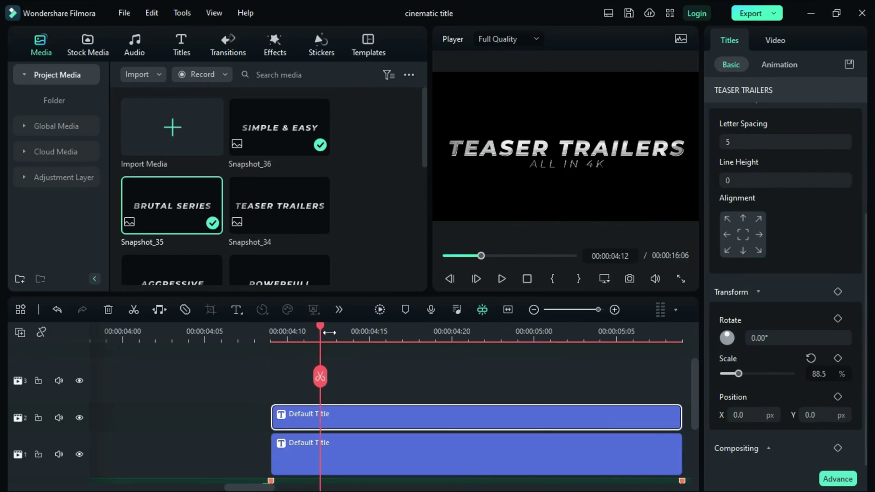
left_click(837, 359)
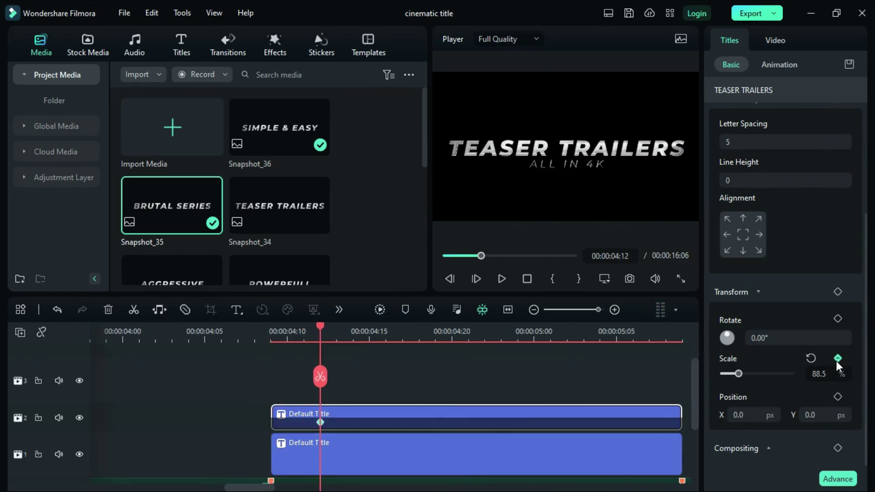
Set the TEASER TRAILERS title's scale to 400% at the start of its clip, 00:00:04:09
left_click(272, 337)
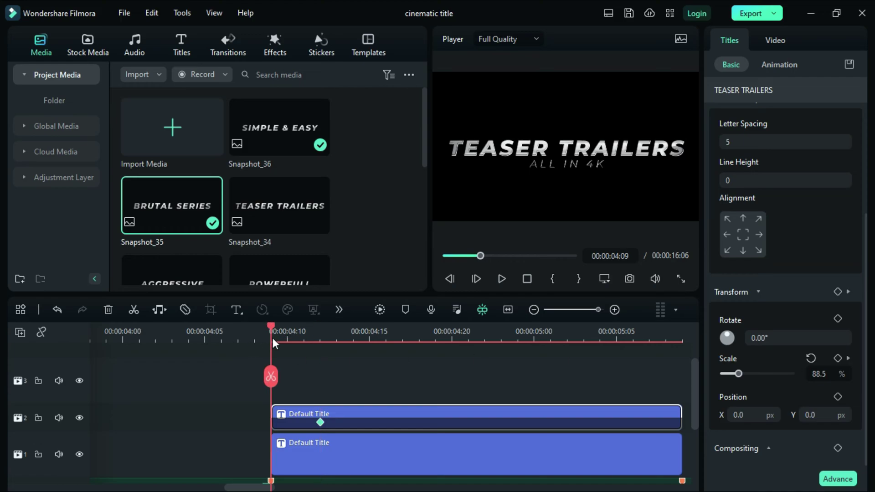
left_click(819, 374)
type("400")
key("Return")
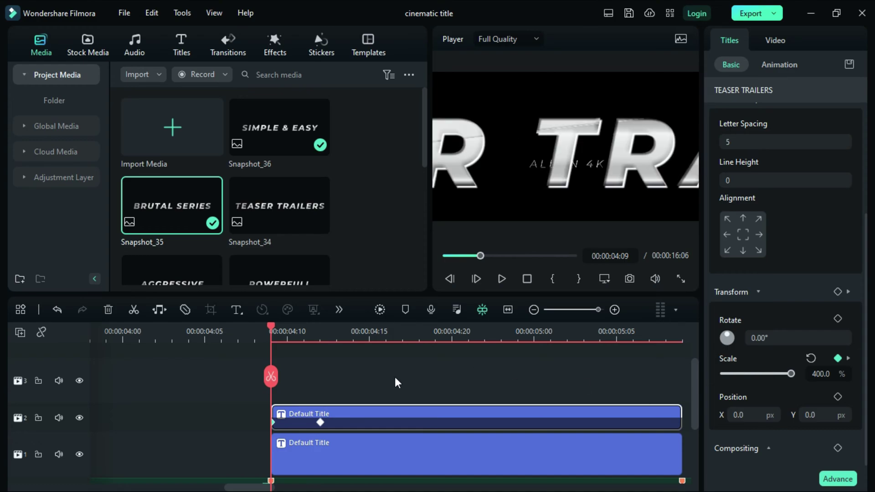
Trim the TEASER TRAILERS title clip to end at 00:00:04:12 and fit the ALL IN 4K subtitle between 00:00:04:12 and 00:00:05:09
left_click(322, 344)
left_click_drag(680, 416, 287, 416)
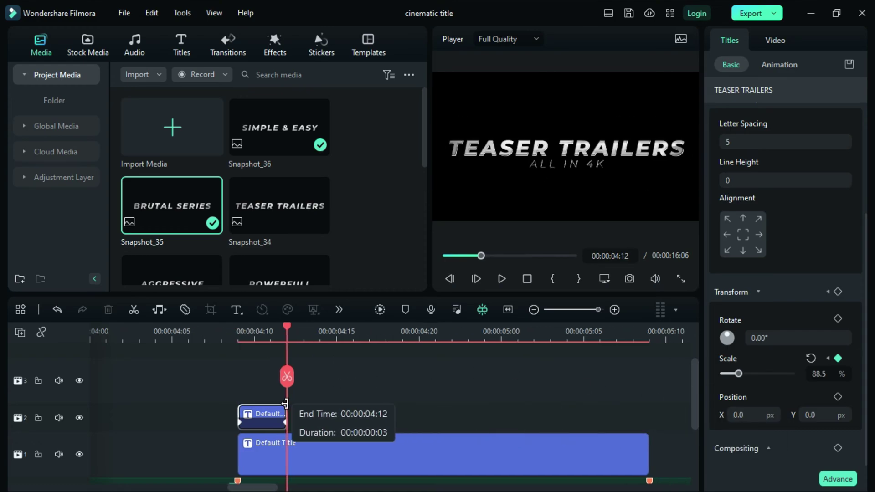
left_click_drag(267, 462, 327, 462)
left_click_drag(632, 340, 588, 341)
left_click_drag(544, 456, 510, 454)
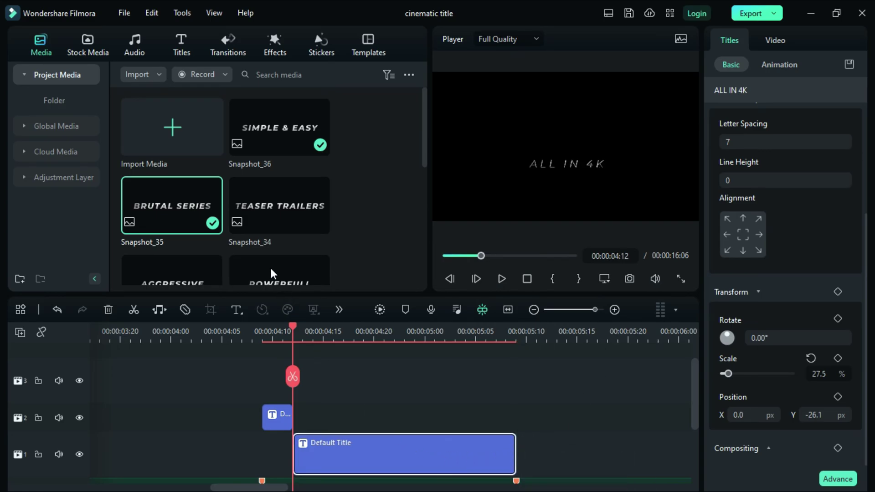
Place Snapshot_34 on track 3 from 00:00:04:12 and cut off the part after 00:00:05:09
left_click_drag(273, 208, 294, 385)
left_click(515, 340)
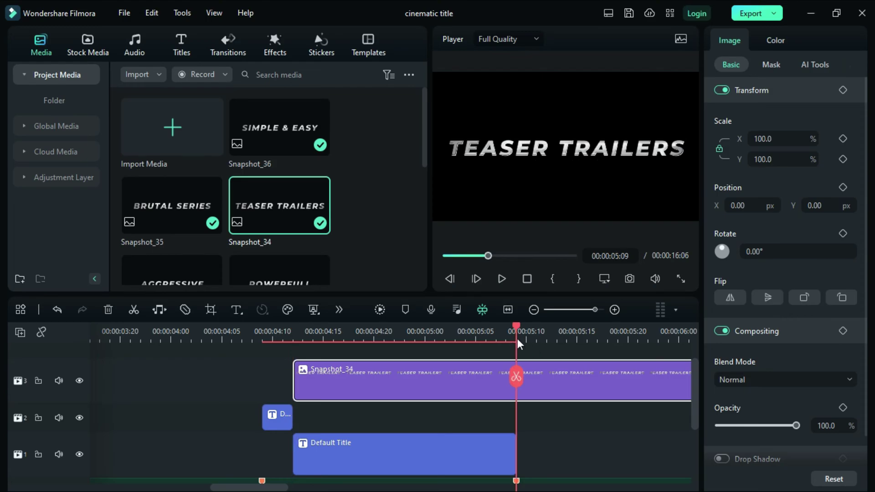
left_click(515, 374)
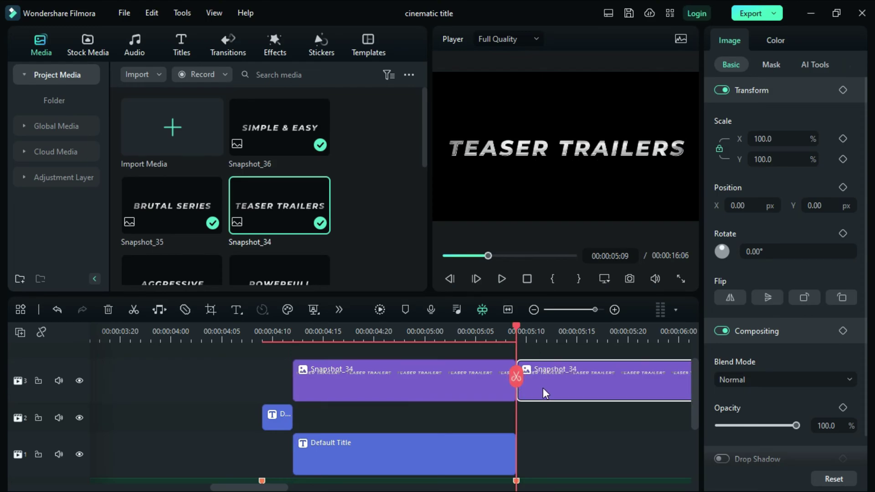
right_click(553, 374)
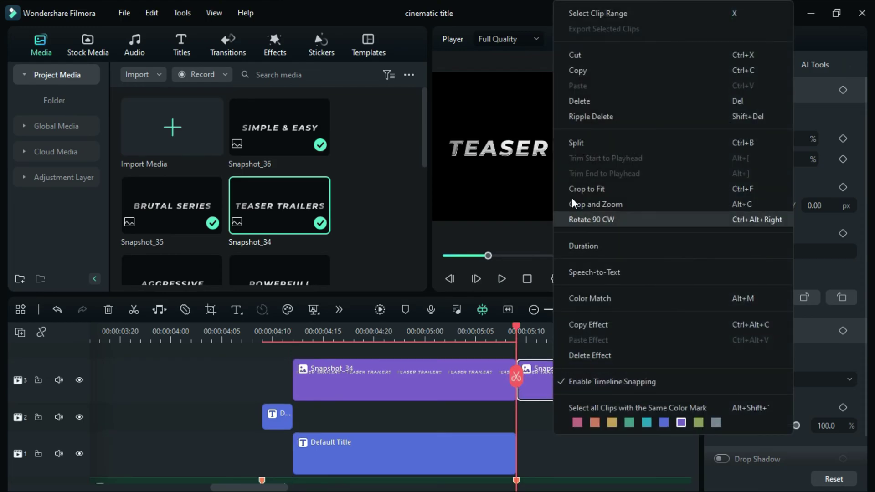
left_click(594, 104)
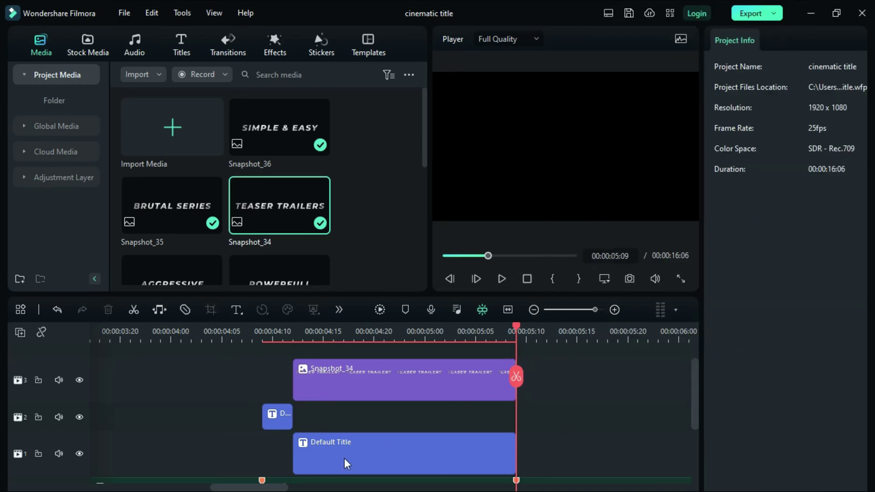
Place Snapshot_37 of the PRESENTS title on track 3 from 00:00:06:09 and trim it to end with the PRESENTS title clip
left_click_drag(269, 487, 332, 486)
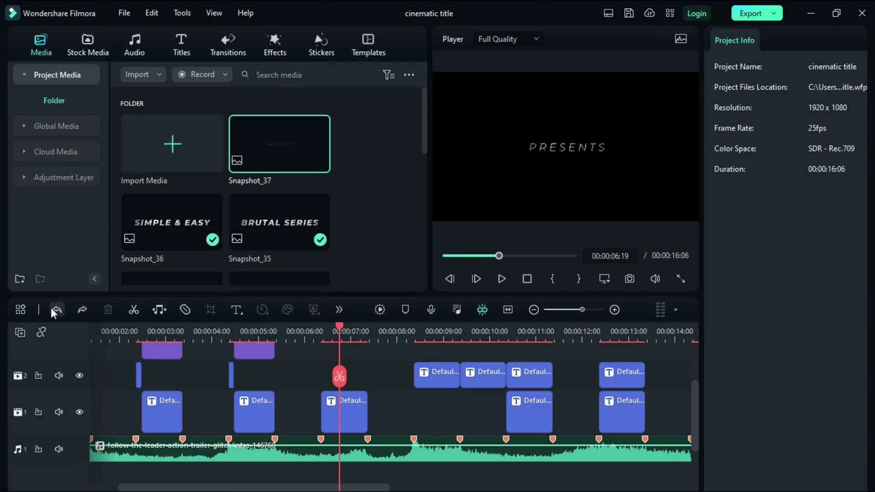
left_click(361, 408)
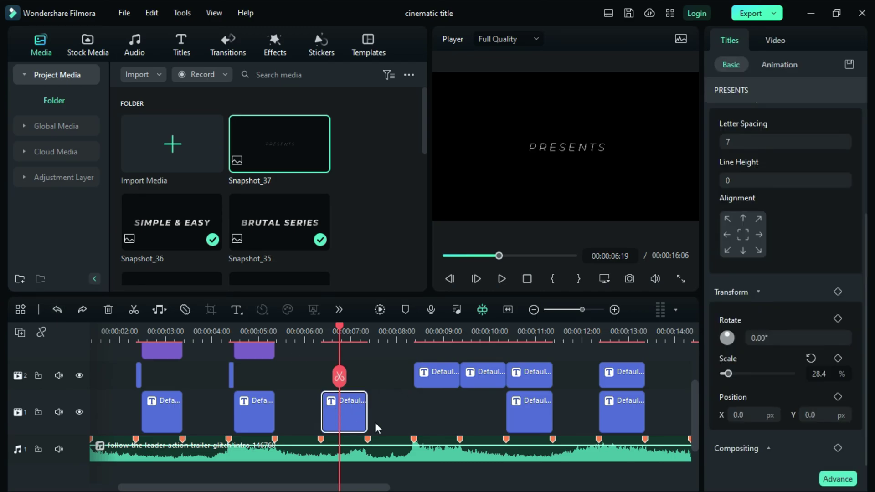
scroll(378, 413, "up", 3)
left_click(318, 332)
left_click(322, 333)
left_click_drag(309, 171, 438, 414)
left_click_drag(548, 407, 367, 408)
Delete the original PRESENTS title from track 1 and move Snapshot_37 down into its place
scroll(349, 455, "down", 2)
left_click(348, 453)
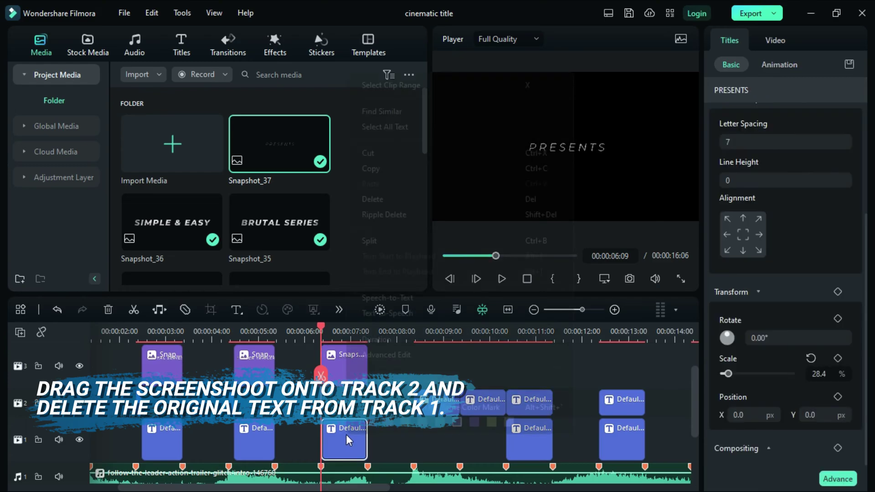
right_click(346, 434)
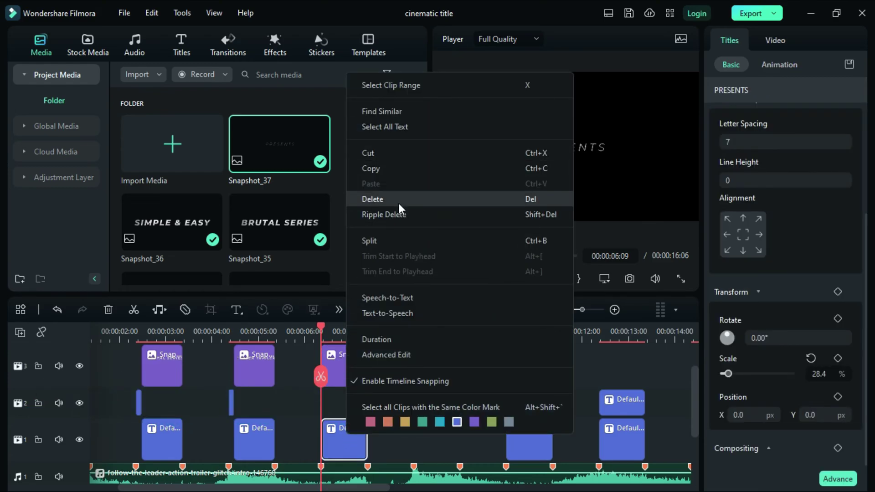
left_click(399, 201)
left_click_drag(345, 372, 348, 452)
Add a scale keyframe at 00:00:08:12 to the AGGRESSIVE title and enter its starting scale at 00:00:08:09
left_click_drag(416, 340, 524, 341)
left_click(414, 329)
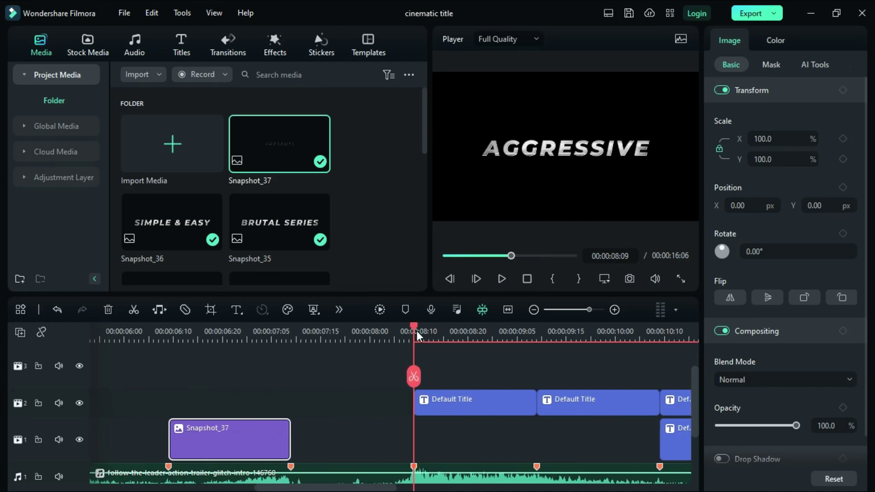
left_click(436, 405)
left_click_drag(433, 342, 542, 343)
left_click(432, 335)
key("Right")
key("Right")
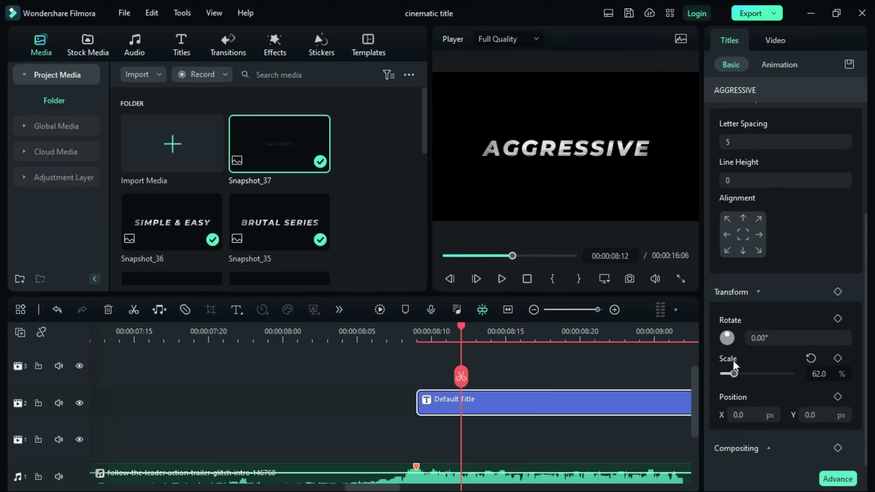
left_click(838, 359)
left_click(418, 338)
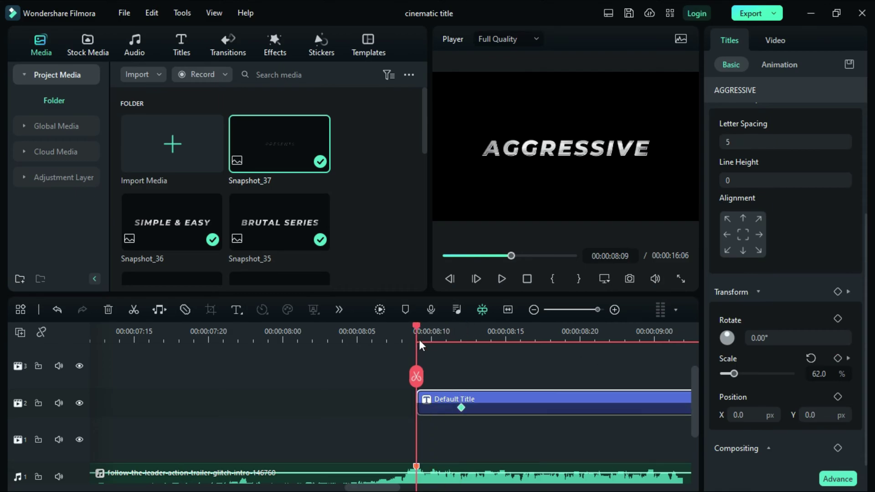
key("Return")
Add a scale keyframe at 00:00:09:12 to the POWERFULL title clip on track 2
left_click_drag(519, 341, 476, 342)
left_click_drag(359, 488, 402, 487)
left_click(343, 338)
key("Right")
key("Right")
key("Right")
left_click(384, 398)
left_click(838, 359)
Set the POWERFULL title's scale to 400% at the start of its clip, 00:00:09:09
left_click(341, 339)
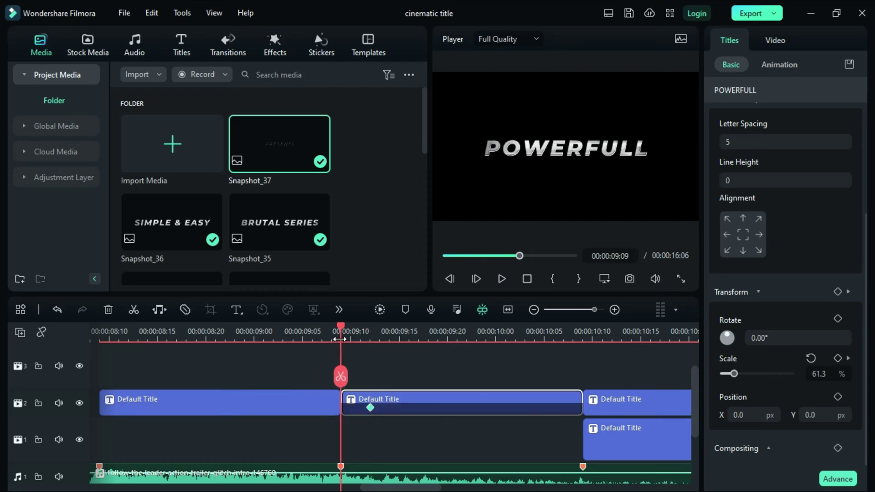
double_click(819, 374)
type("400")
key("Return")
left_click(583, 340)
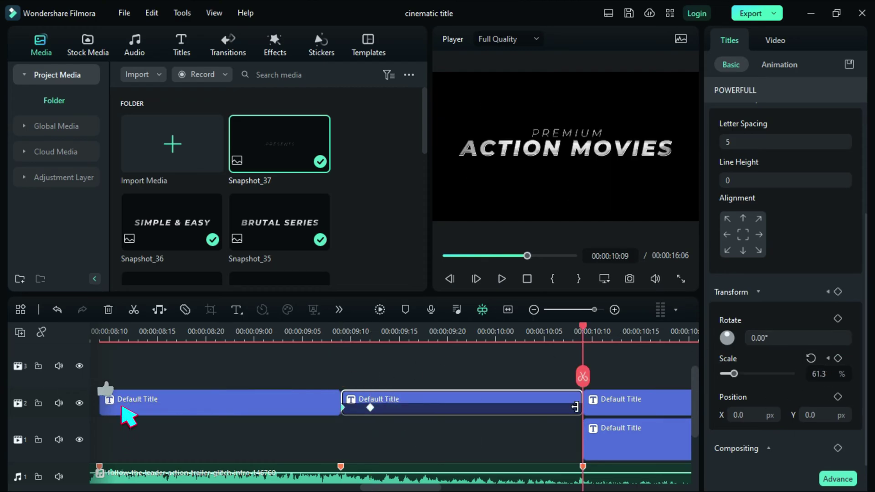
Add a scale keyframe at 00:00:10:12 to the ACTION MOVIES title on track 2
left_click_drag(622, 341, 390, 341)
key("Right")
key("Right")
key("Right")
left_click(396, 399)
left_click(838, 359)
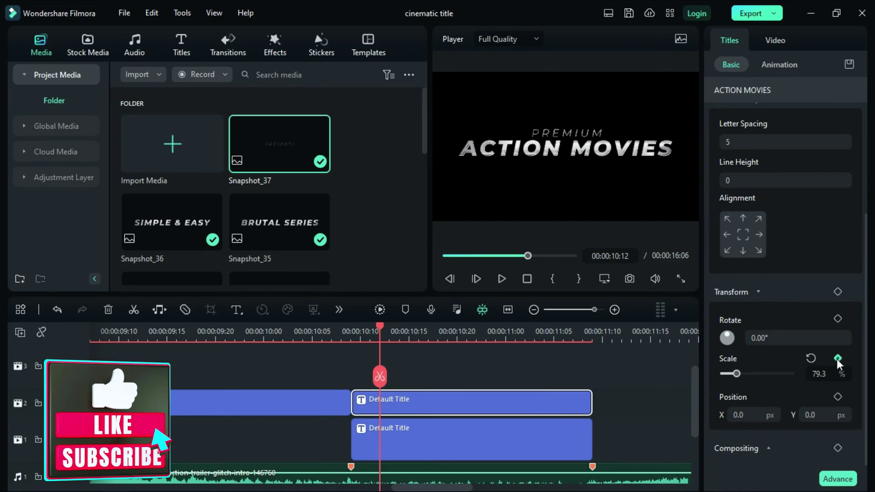
Trim the ACTION MOVIES title to end at 00:00:10:12 and the PREMIUM title on track 1 to start there
left_click(349, 336)
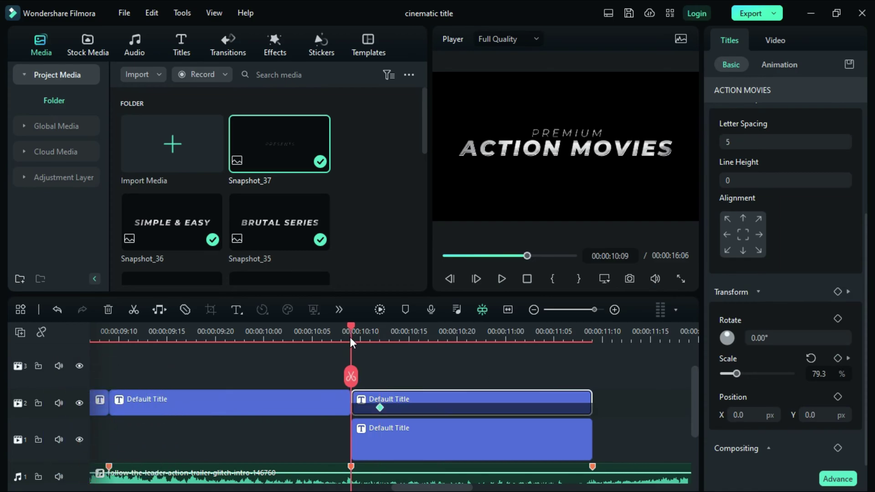
left_click(848, 358)
left_click_drag(592, 399, 379, 399)
left_click(390, 451)
left_click_drag(352, 438, 380, 438)
Place the ACTION MOVIES snapshot, Snapshot_31, on track 3 at 00:00:10:12, split it at 00:00:11:09 and delete the excess
scroll(281, 217, "down", 2)
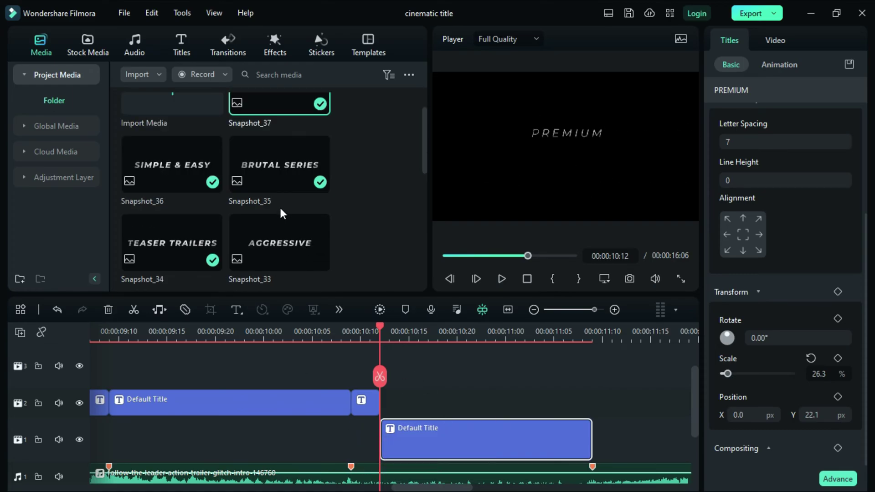
scroll(229, 171, "down", 1)
left_click_drag(284, 253, 401, 364)
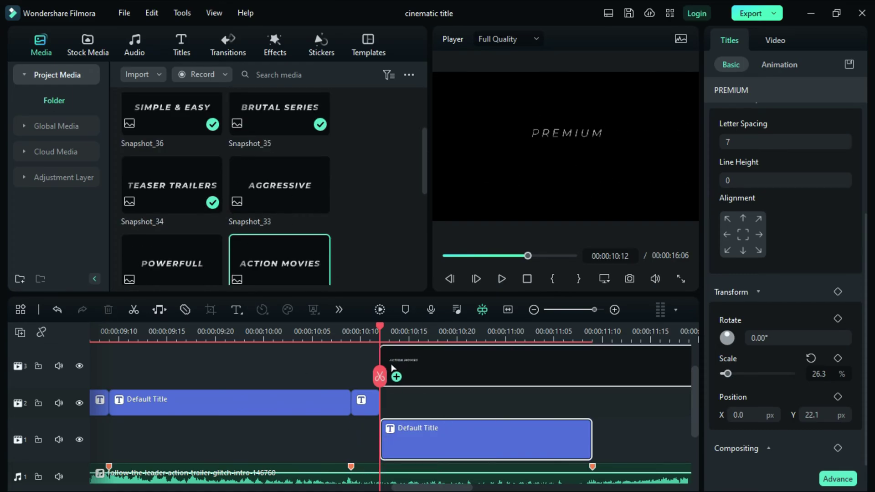
left_click(594, 338)
left_click(592, 377)
key("Delete")
Add a scale keyframe at 00:00:12:12 to the COMING SOON title and set its scale to 400% at 00:00:12:09
left_click_drag(432, 488, 492, 489)
left_click(380, 338)
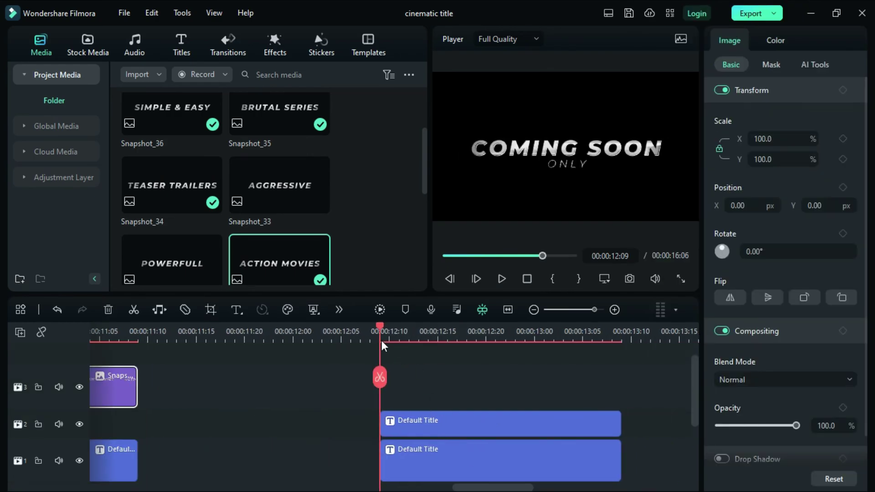
left_click(423, 423)
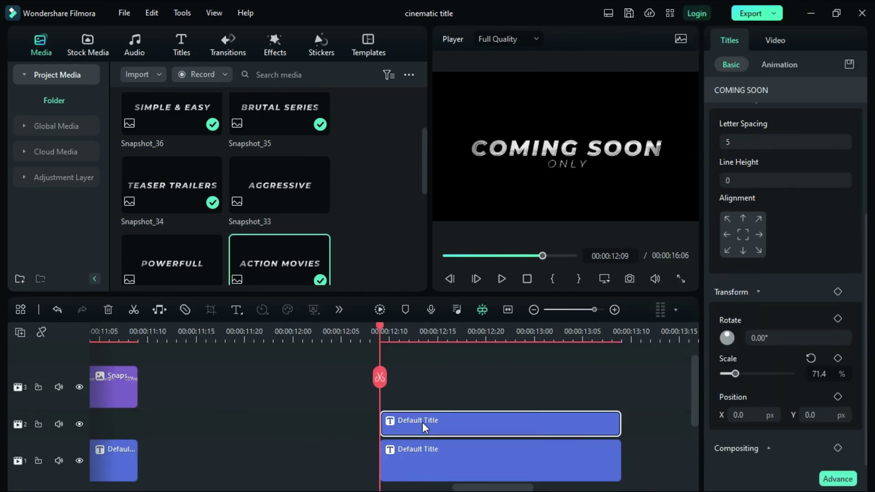
left_click(820, 374)
type("400")
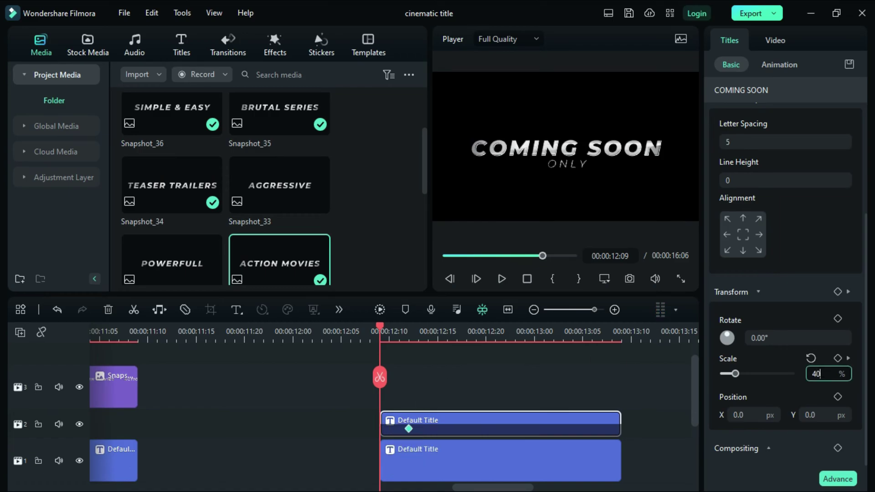
key("Return")
Trim the ONLY title on track 1 to start at 00:00:12:12 and the COMING SOON title to end there
left_click(426, 455)
left_click(410, 420)
left_click(408, 337)
left_click(395, 456)
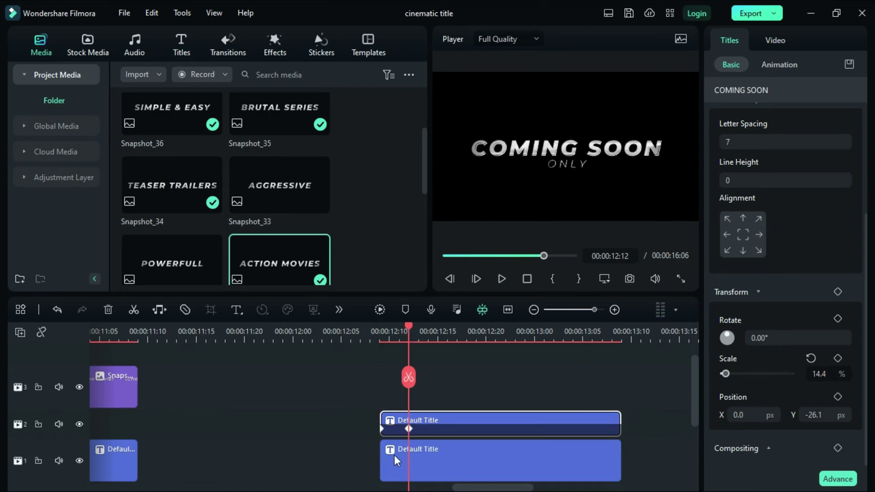
left_click_drag(382, 454, 409, 452)
left_click(418, 419)
left_click_drag(619, 417, 409, 419)
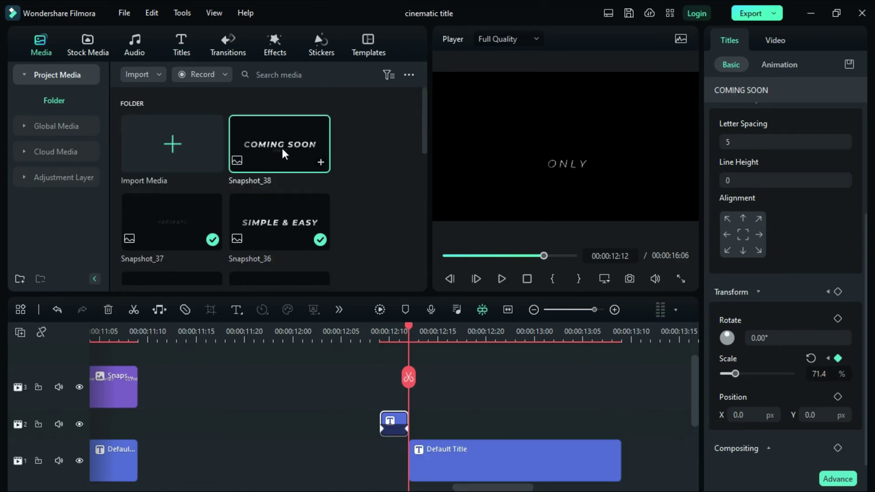
Place Snapshot_38 on track 3 at 00:00:12:12, split it at 00:00:13:09 and delete the excess part
left_click_drag(281, 148, 409, 382)
left_click(623, 322)
left_click(621, 378)
right_click(650, 385)
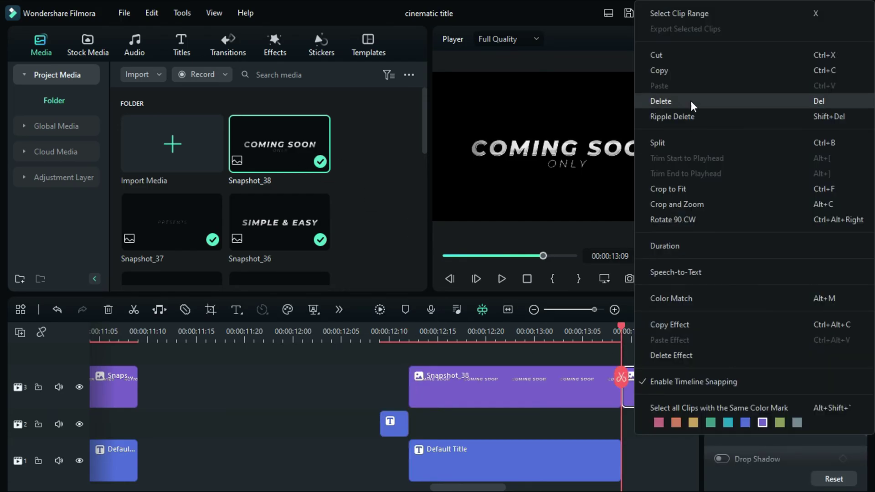
left_click(690, 100)
Add a scale keyframe at 00:00:14:12 to the C text of the C NETWORK title on track 2
left_click_drag(449, 488, 535, 489)
left_click(389, 338)
left_click(410, 424)
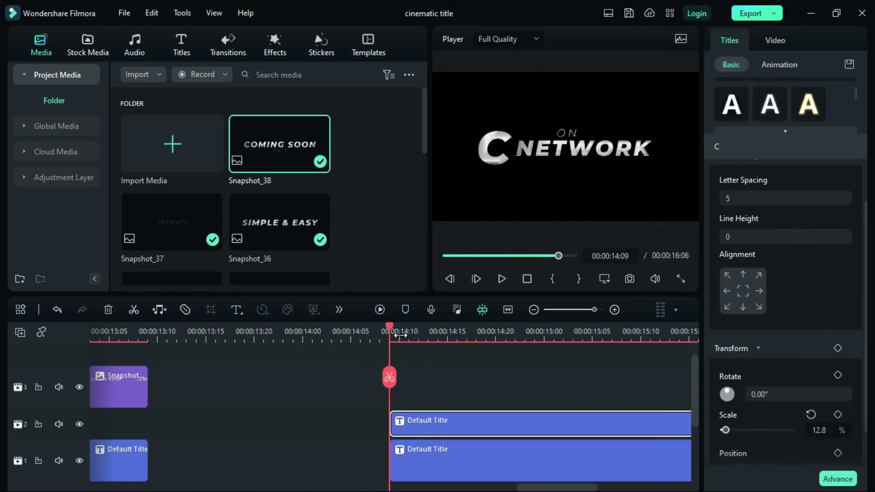
left_click(400, 335)
key("Right")
key("Right")
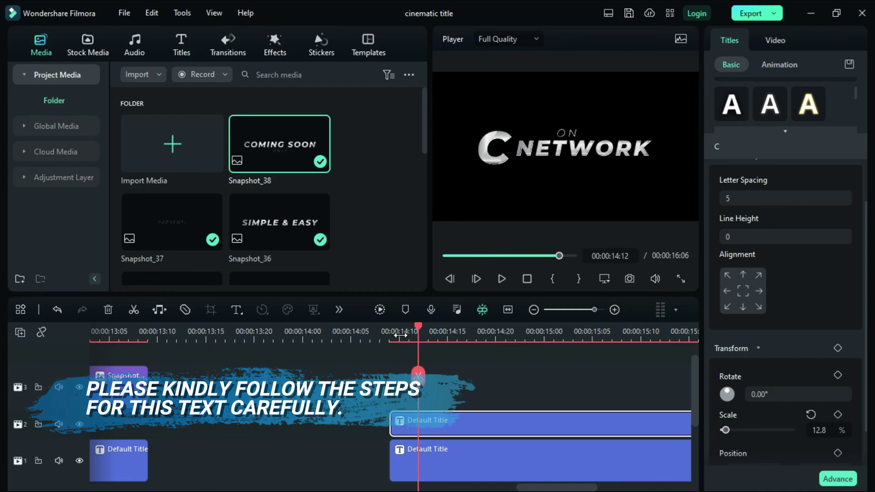
left_click(838, 417)
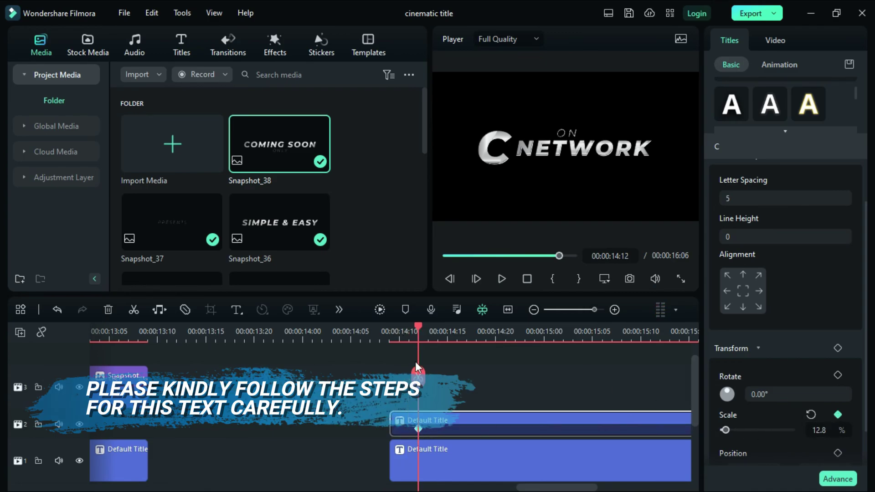
Set the C text's scale to 400% at the start of its clip, 00:00:14:09
left_click_drag(416, 326, 390, 332)
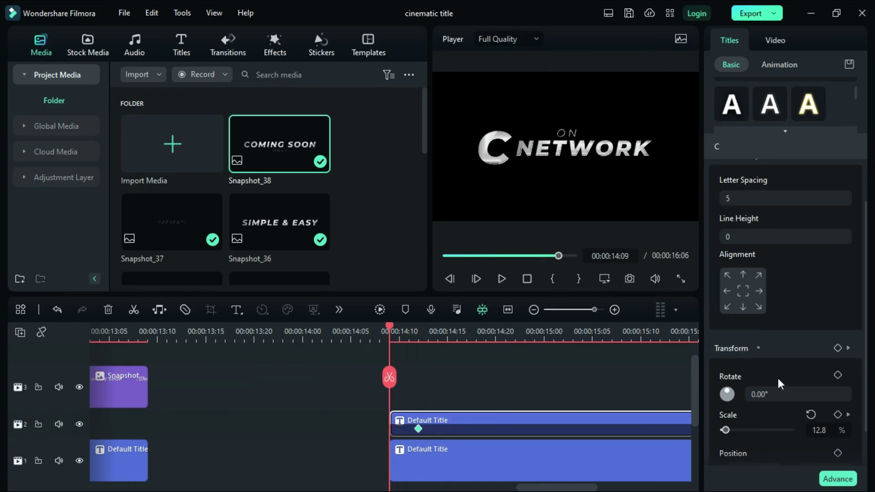
left_click(835, 430)
type("400")
key("Return")
Switch to the NETWORK text in the same title and add a scale keyframe at 00:00:14:12
scroll(747, 292, "up", 6)
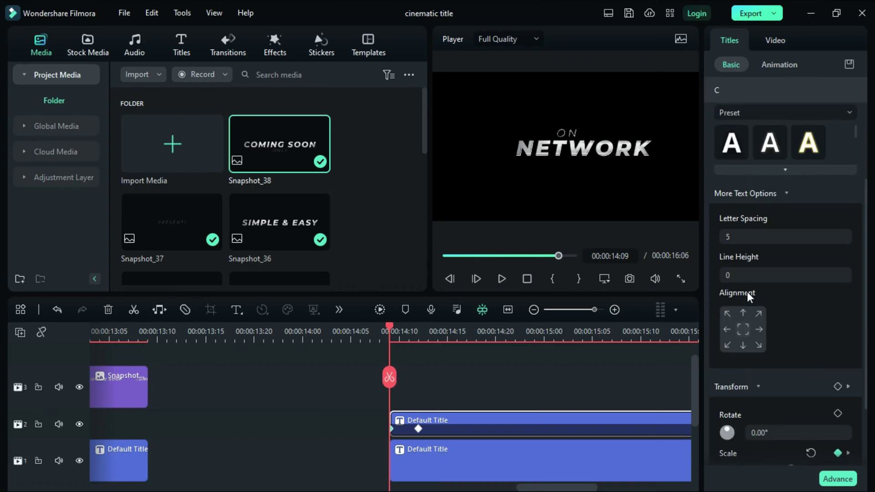
left_click(791, 114)
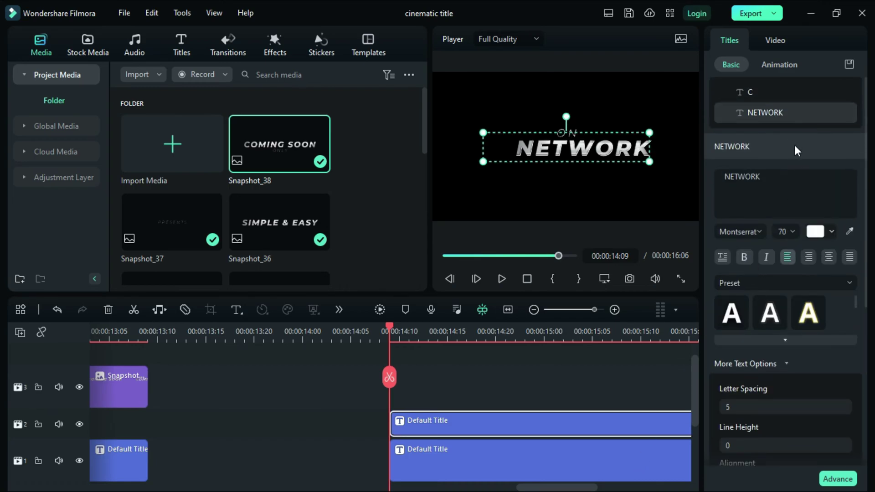
scroll(809, 414, "down", 5)
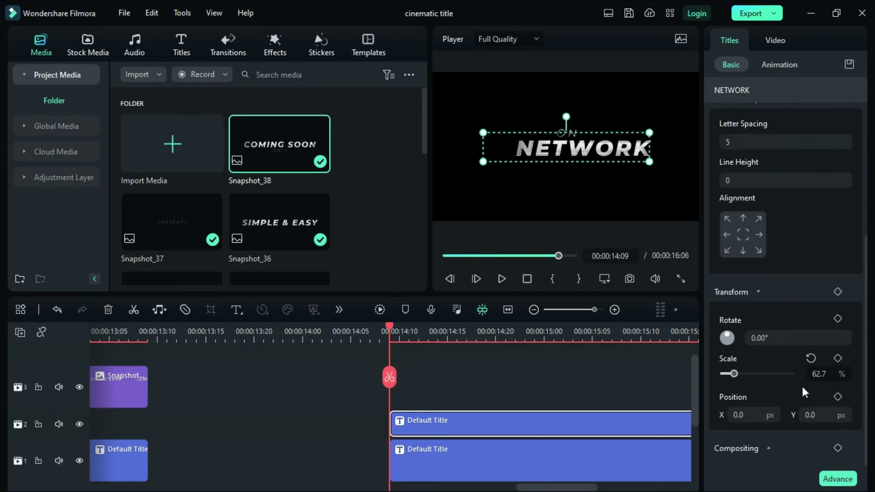
mouse_move(397, 336)
left_mouse_down()
mouse_move(418, 335)
mouse_move(391, 335)
left_mouse_up()
left_click(837, 358)
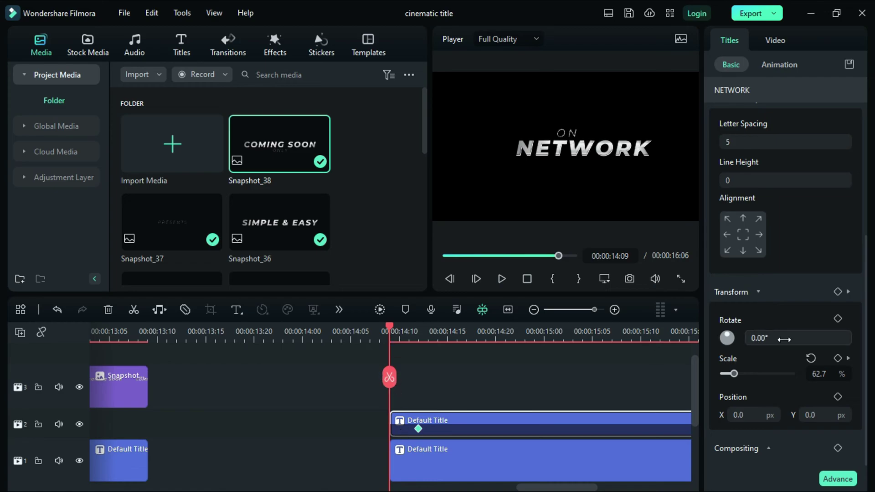
Add a scale keyframe to the NETWORK text at 00:00:14:09 with a scale of 400%
left_click(838, 358)
left_click(819, 374)
type("40")
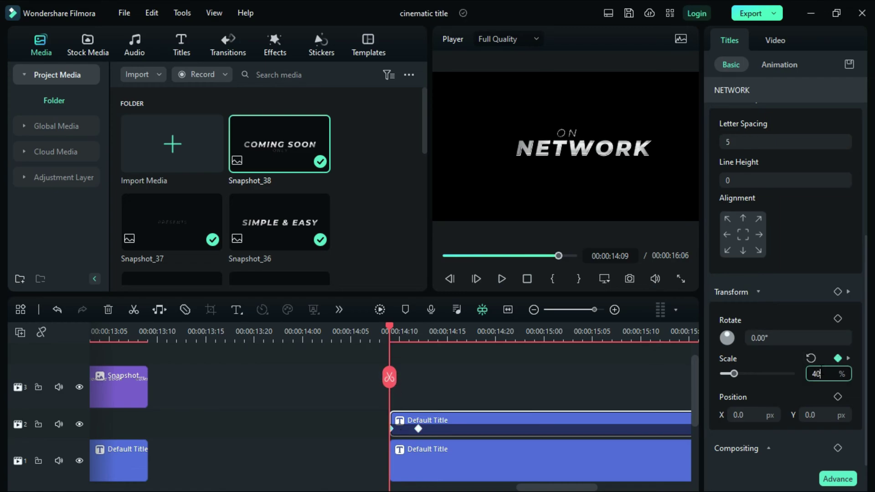
type("0")
key("Return")
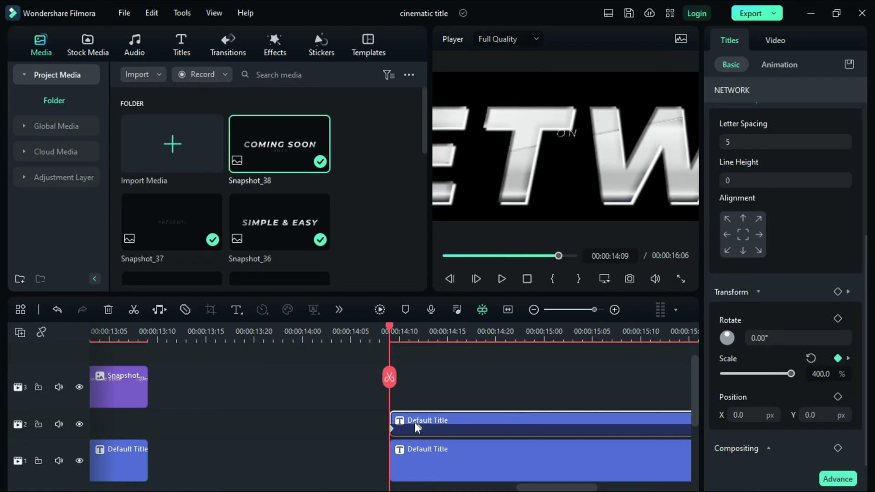
Trim the start of the ON title on track 1 to 00:00:14:12
left_click_drag(391, 325, 415, 330)
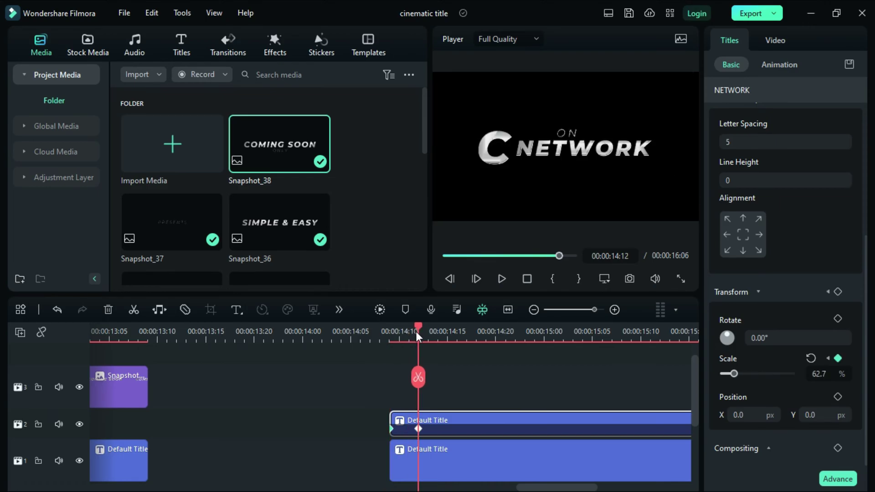
left_click(410, 466)
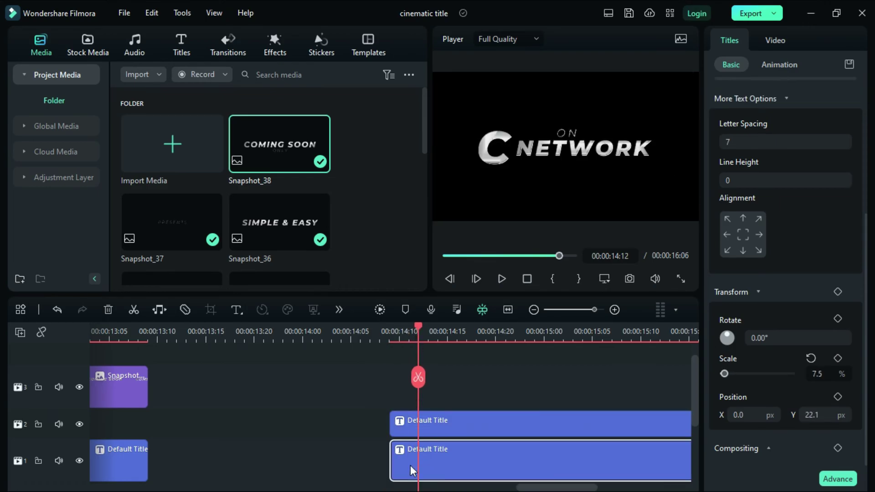
left_click_drag(390, 456, 413, 456)
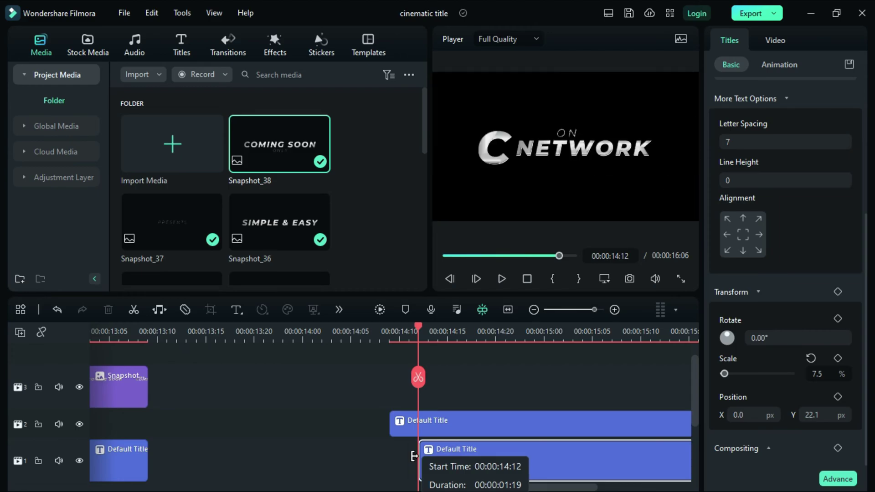
Trim the end of the C NETWORK title on track 2 back to 00:00:14:12
left_click(603, 337)
left_click_drag(572, 487, 577, 487)
left_click_drag(599, 339, 439, 348)
left_click_drag(473, 489, 491, 490)
scroll(491, 490, "right", 2)
left_click_drag(429, 337, 388, 340)
left_click(561, 431)
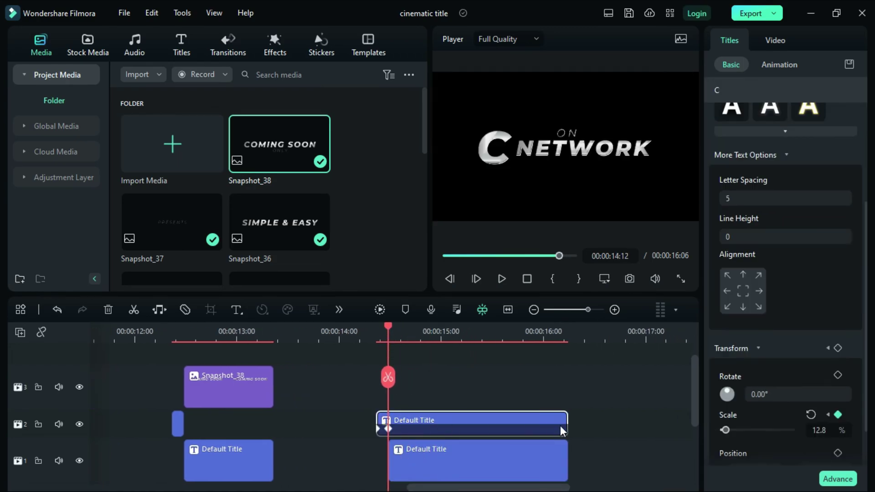
left_click_drag(565, 423, 386, 433)
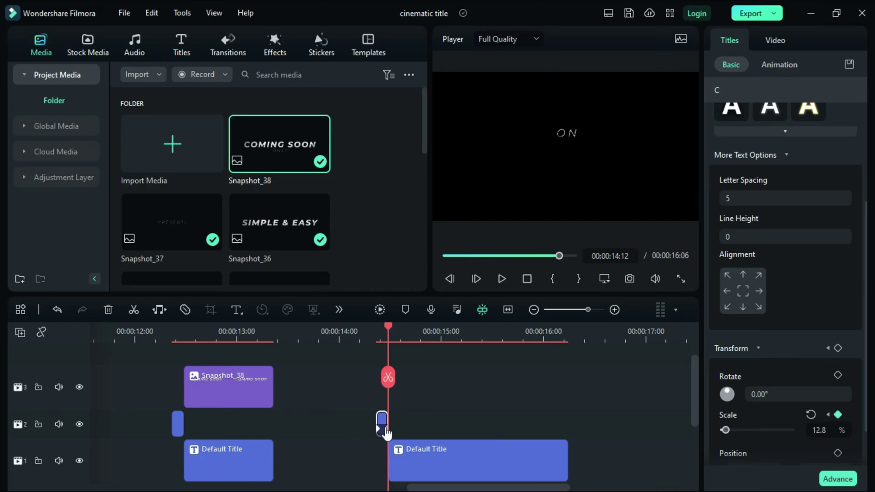
Place Snapshot_30 on track 3 at 00:00:14:12, split it at 00:00:16:06 and delete the part beyond
scroll(325, 202, "down", 5)
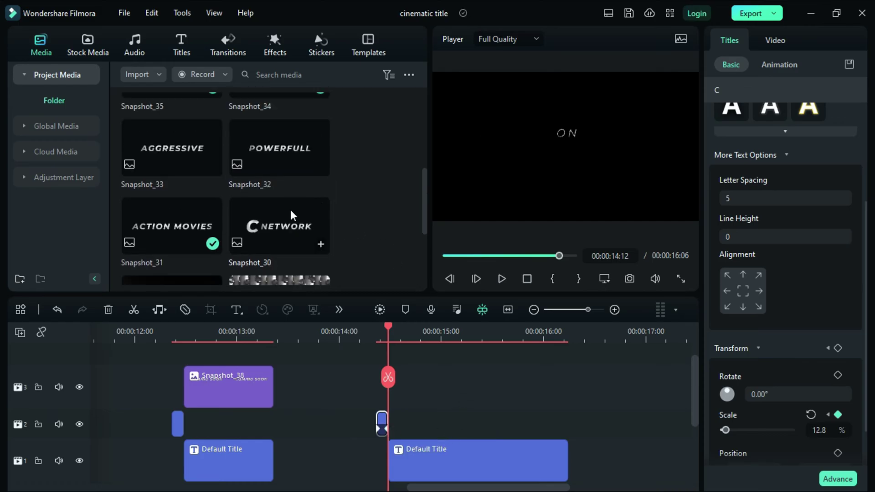
left_click_drag(309, 226, 387, 382)
left_click(568, 339)
left_click(569, 378)
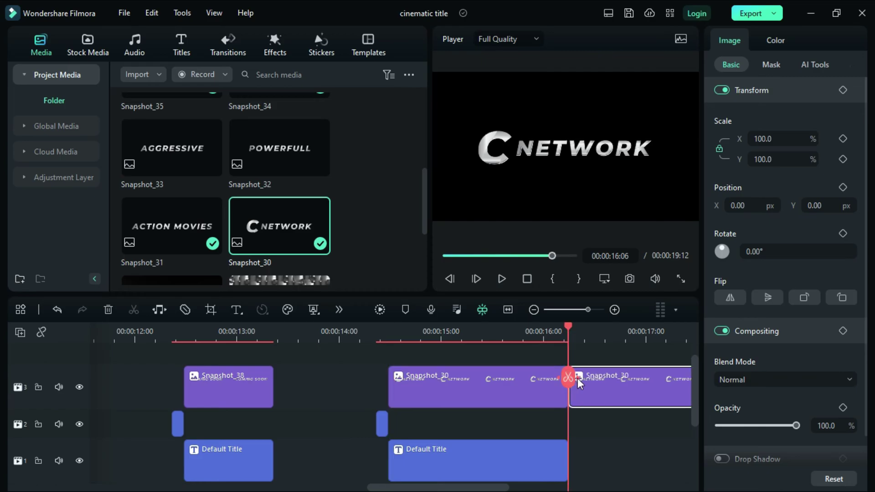
right_click(598, 382)
left_click(645, 115)
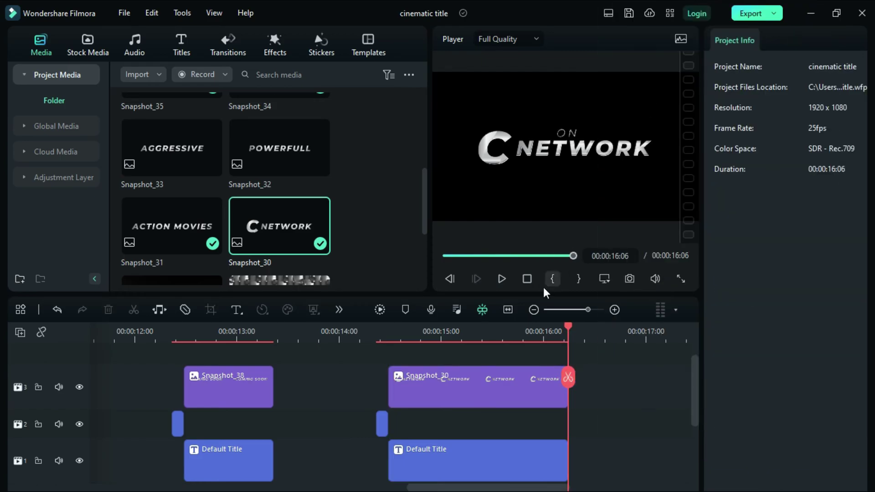
Fit the whole project in the timeline, render its preview and play it from the beginning
left_click(527, 279)
left_click(509, 308)
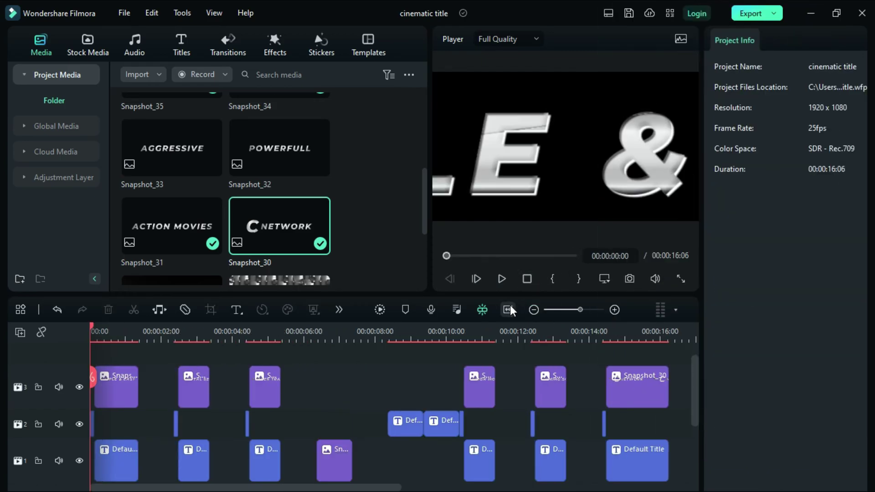
left_click(380, 307)
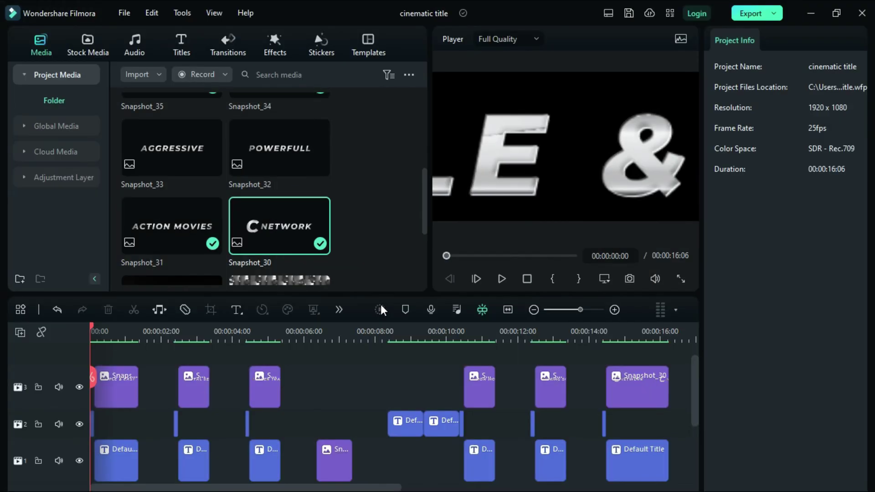
left_click(502, 278)
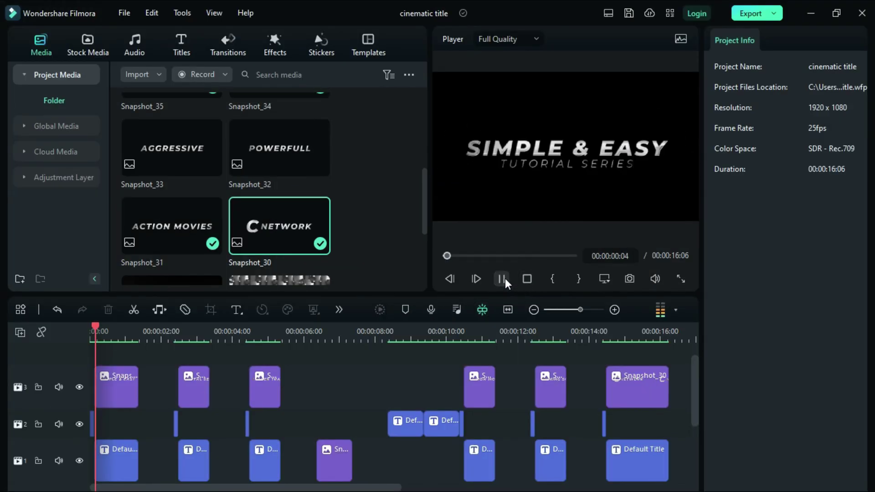
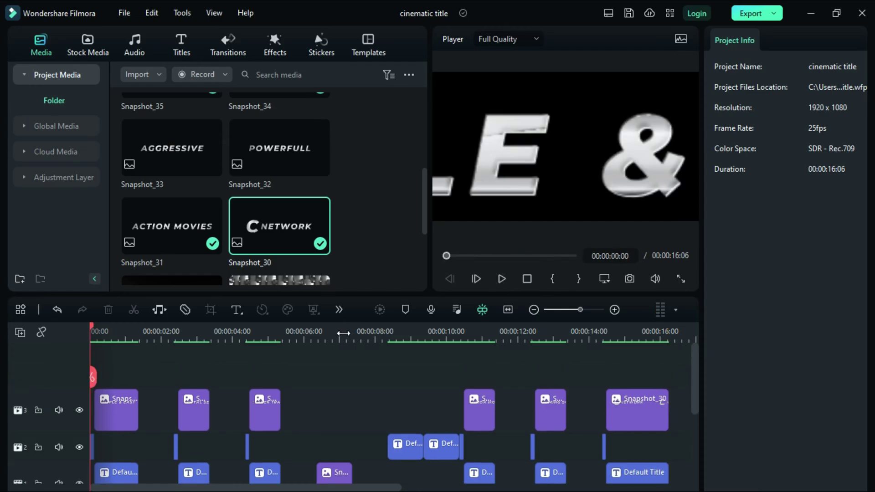
Give Snapshot_36 on track 3 a near-to-far Pan & Zoom with a centred 1820 x 1024 start frame and a full end frame
scroll(310, 440, "up", 5)
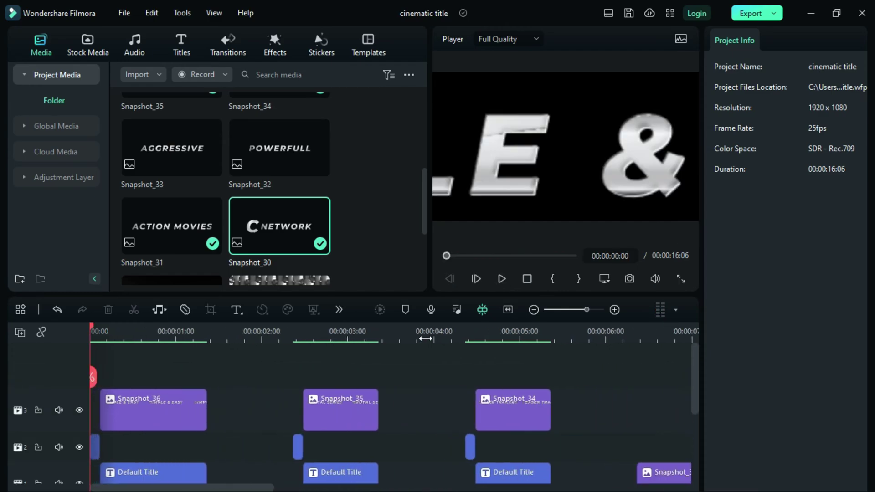
left_click(132, 333)
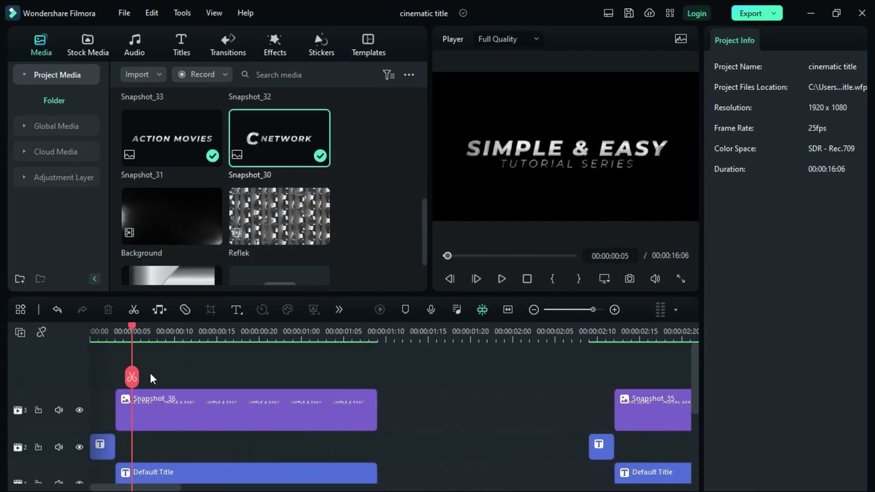
left_click(180, 408)
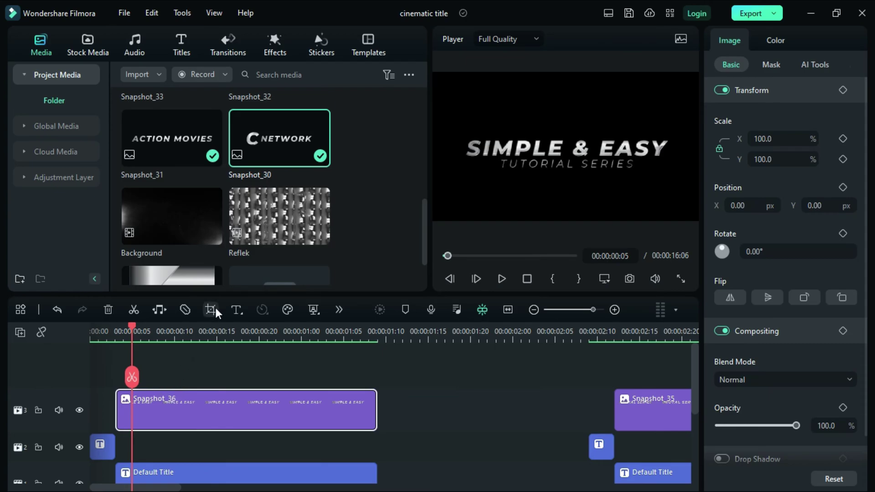
left_click(214, 309)
left_click(155, 46)
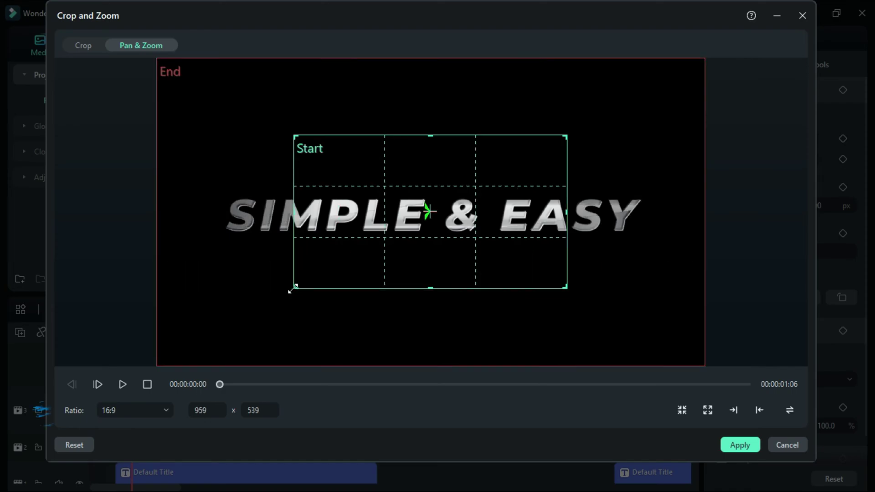
left_click_drag(294, 287, 160, 364)
left_click_drag(569, 133, 701, 77)
left_click_drag(441, 221, 432, 212)
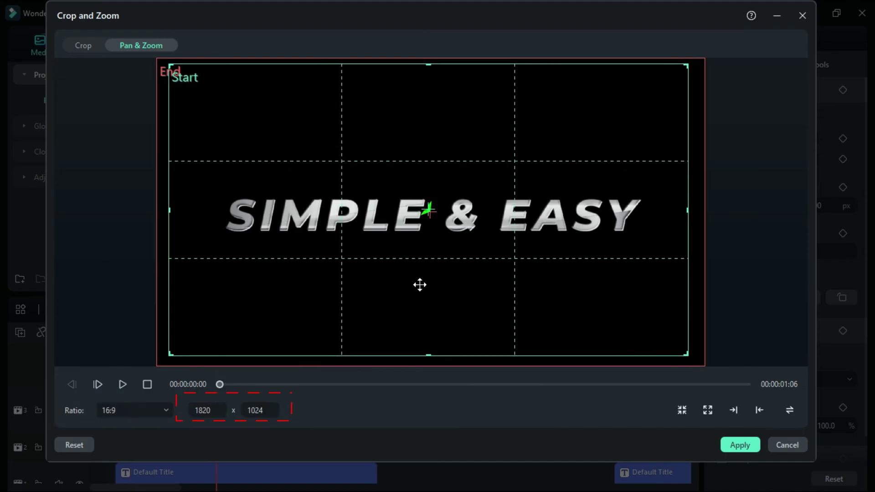
left_click_drag(420, 287, 421, 286)
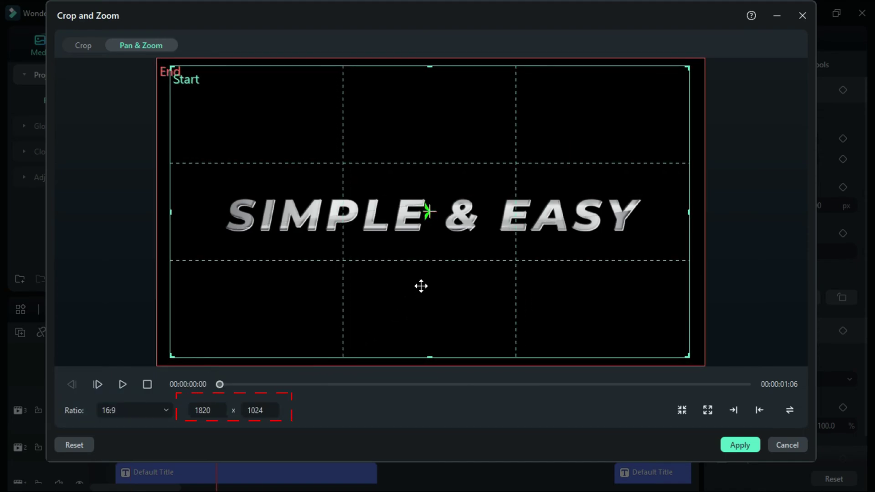
left_click(740, 445)
Set up a Pan & Zoom from near to far for the BRUTAL SERIES clip Snapshot_35
left_click(376, 325)
left_click(403, 331)
left_click_drag(435, 345, 630, 370)
left_click(647, 410)
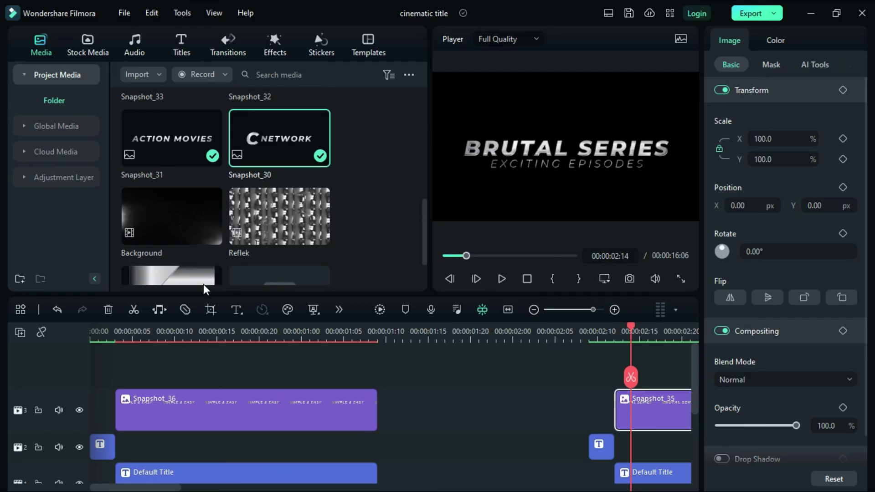
left_click(210, 310)
left_click(141, 46)
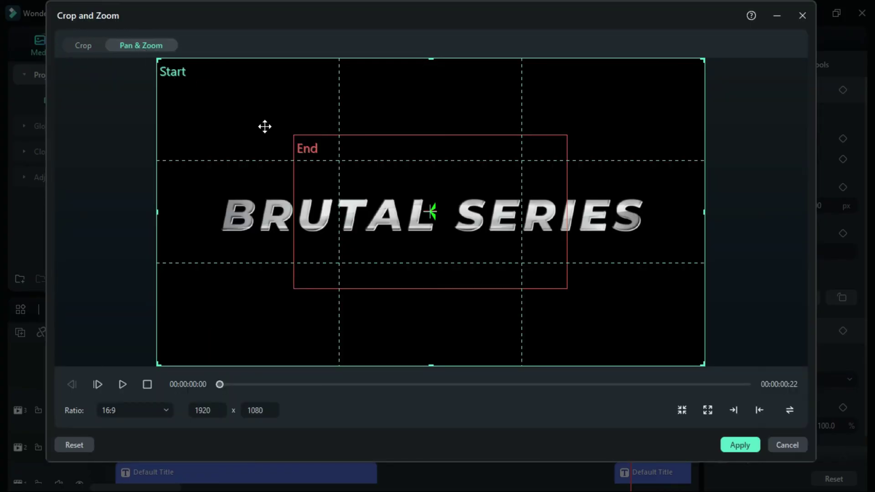
left_click(704, 408)
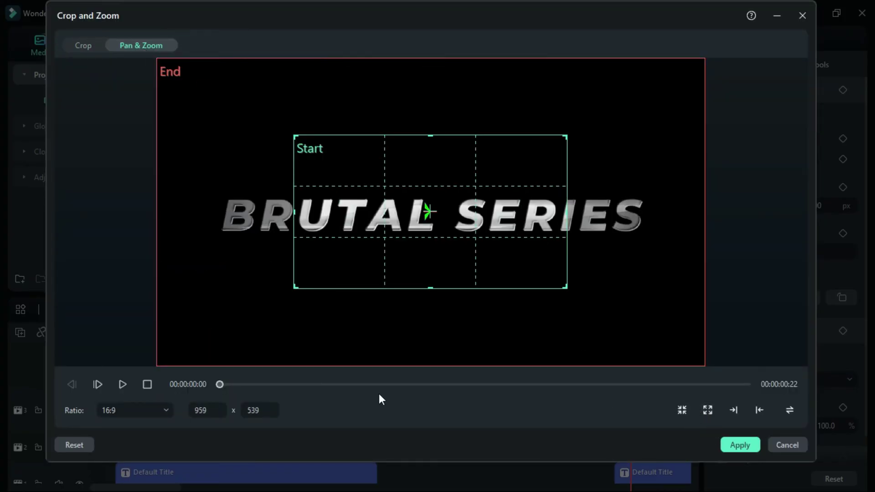
Set the start frame of Snapshot_35 to 1820 x 1024, centre it, apply it and play the result
double_click(202, 411)
type("1820")
key("Return")
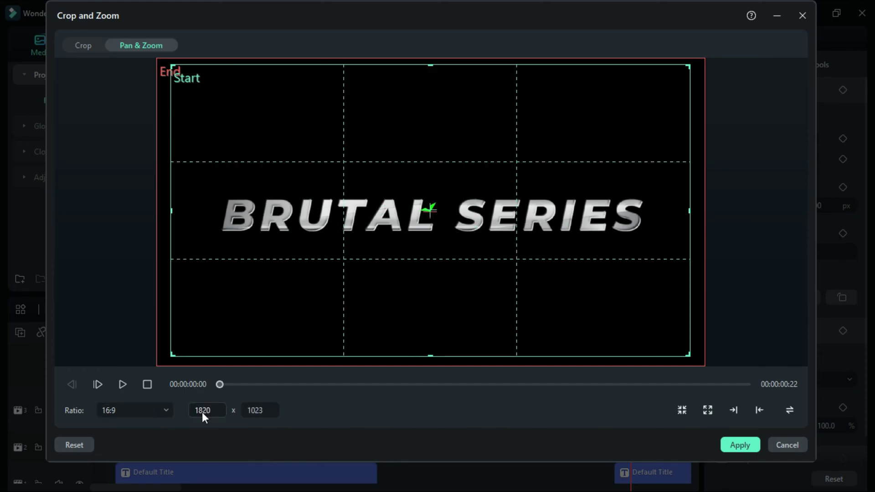
left_click_drag(432, 224, 432, 227)
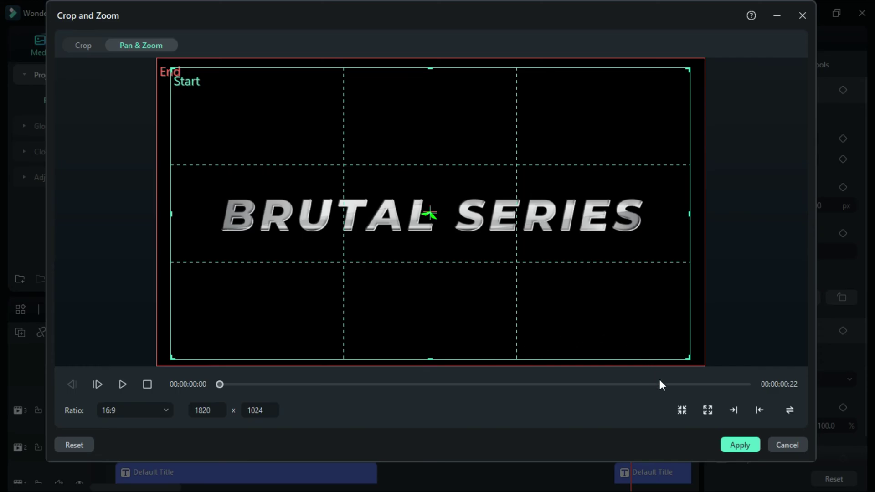
left_click(741, 446)
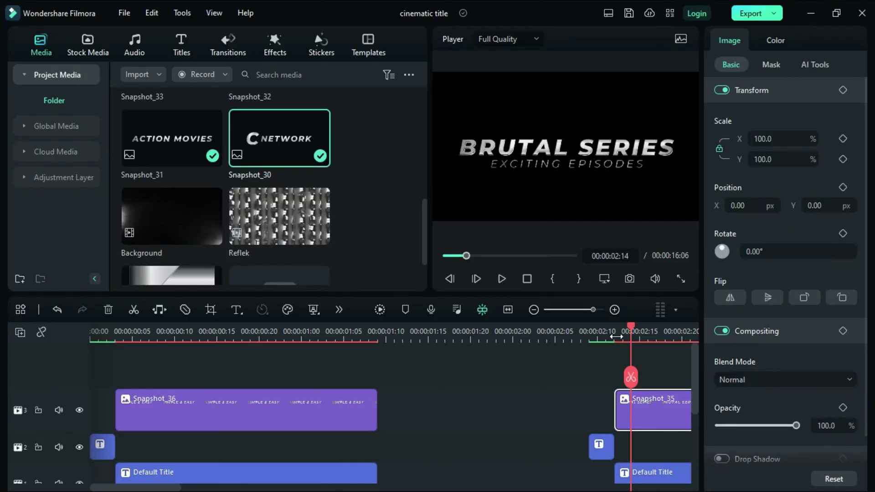
left_click(252, 330)
left_click(501, 278)
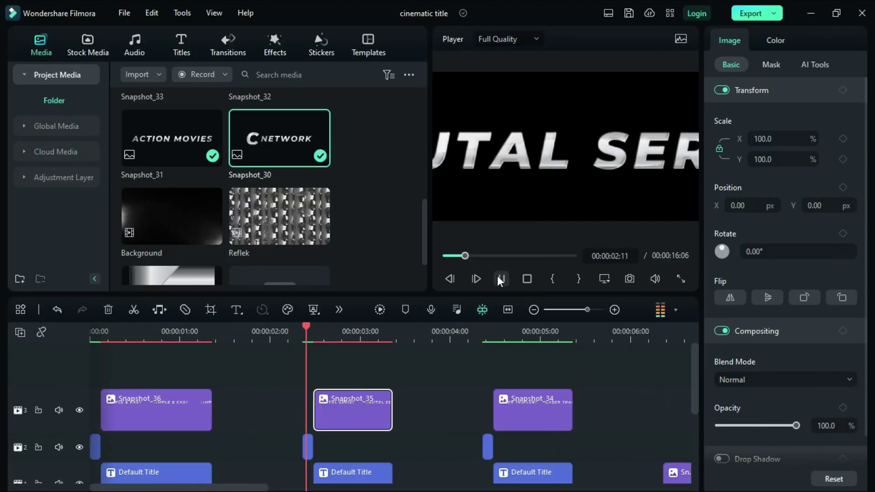
Give the TEASER TRAILERS clip Snapshot_34 a near-to-far Pan & Zoom with a centred 1820 x 1024 start frame
left_click(211, 309)
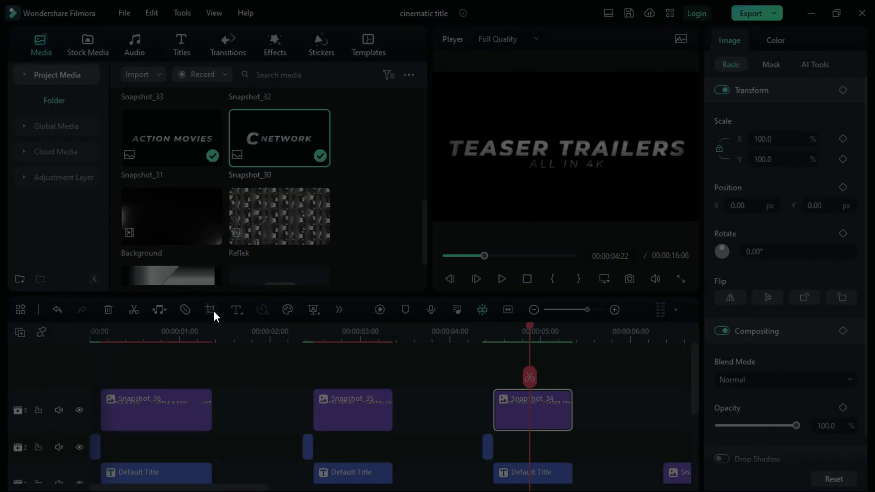
left_click(142, 45)
left_click(707, 410)
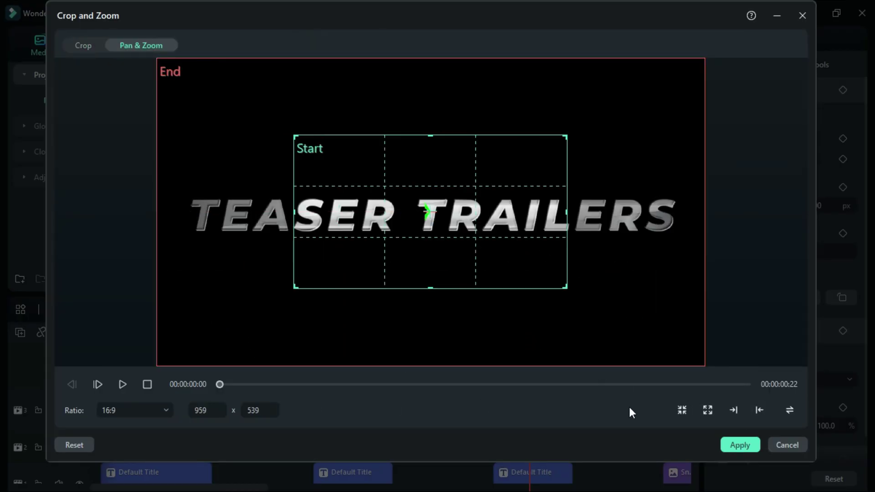
double_click(203, 410)
type("1820")
key("Tab")
left_click_drag(510, 272, 447, 235)
left_click_drag(226, 327, 160, 363)
left_click_drag(636, 98, 692, 67)
left_click_drag(449, 271, 451, 262)
left_click_drag(223, 409, 209, 409)
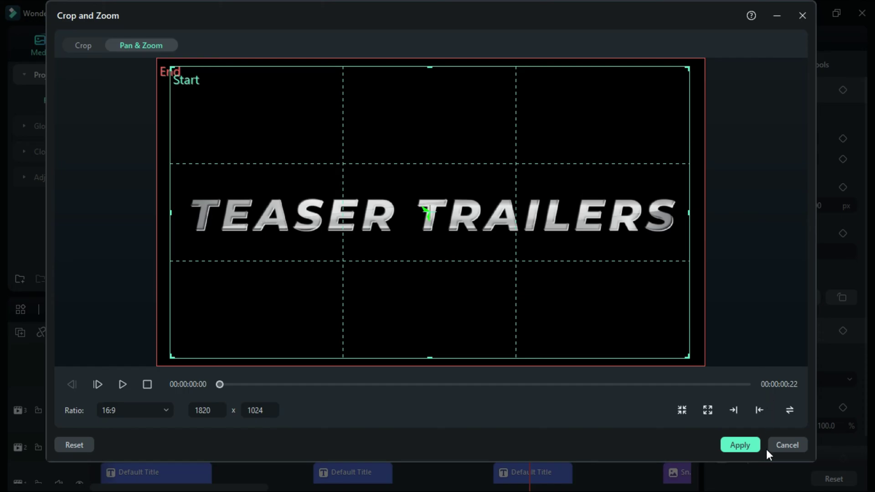
left_click(732, 446)
Give the PRESENTS clip Snapshot_37 a far-to-near Pan & Zoom with a centred end frame of 1750 x 984
left_click_drag(235, 489, 342, 490)
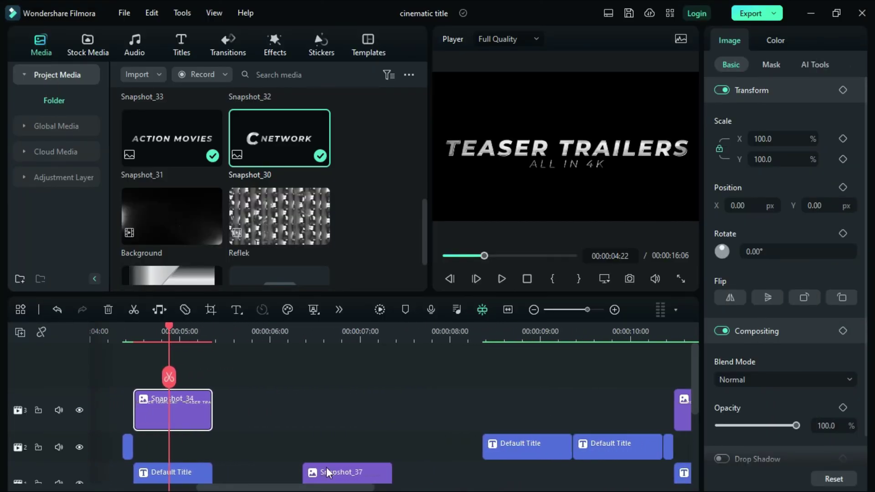
left_click(343, 424)
left_click(357, 473)
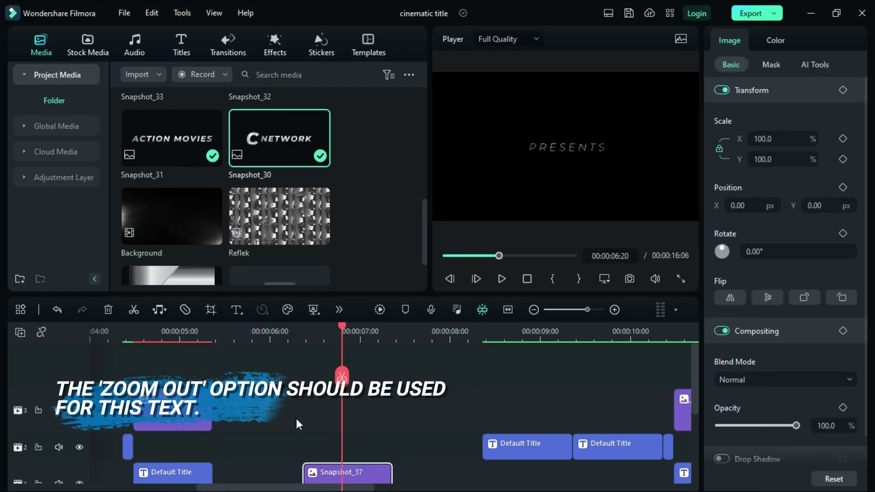
left_click(211, 310)
left_click(138, 48)
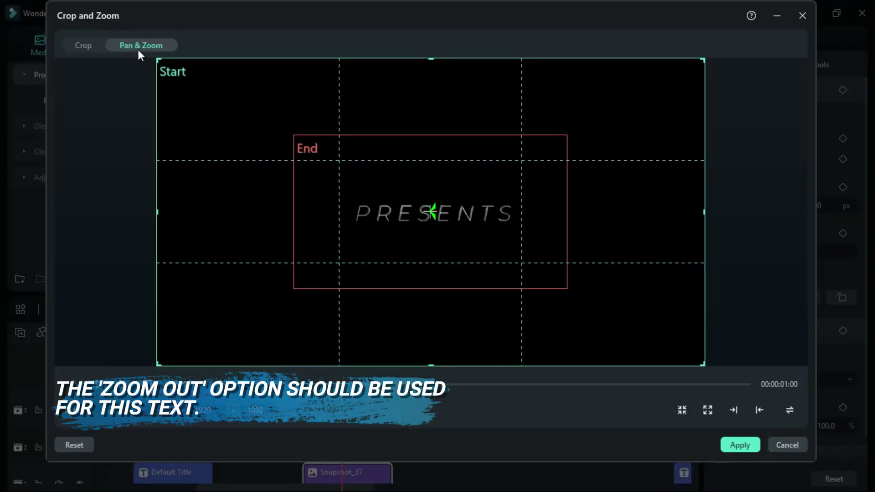
left_click(682, 410)
left_click_drag(293, 287, 175, 354)
left_click_drag(567, 135, 674, 77)
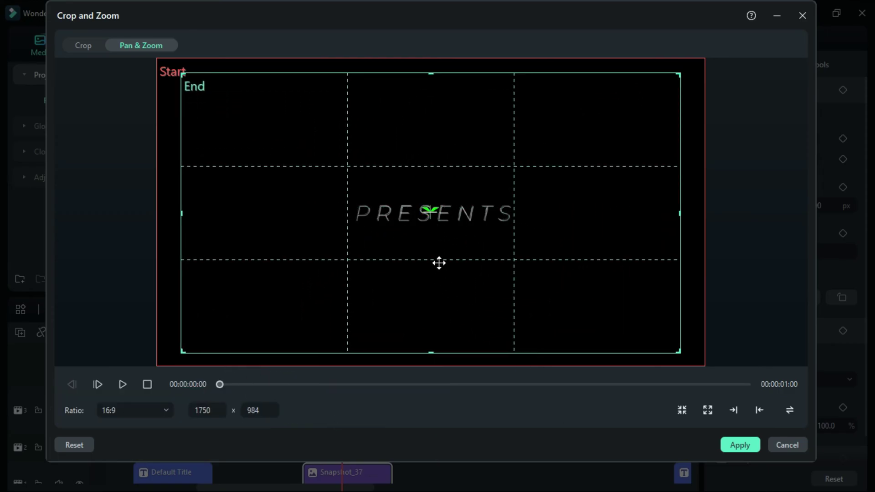
left_click(739, 449)
Set up a Pan & Zoom from near to far for the ACTION MOVIES clip Snapshot_31
left_click_drag(532, 334, 462, 336)
scroll(456, 342, "up", 2)
left_click_drag(370, 487, 437, 487)
left_click(382, 331)
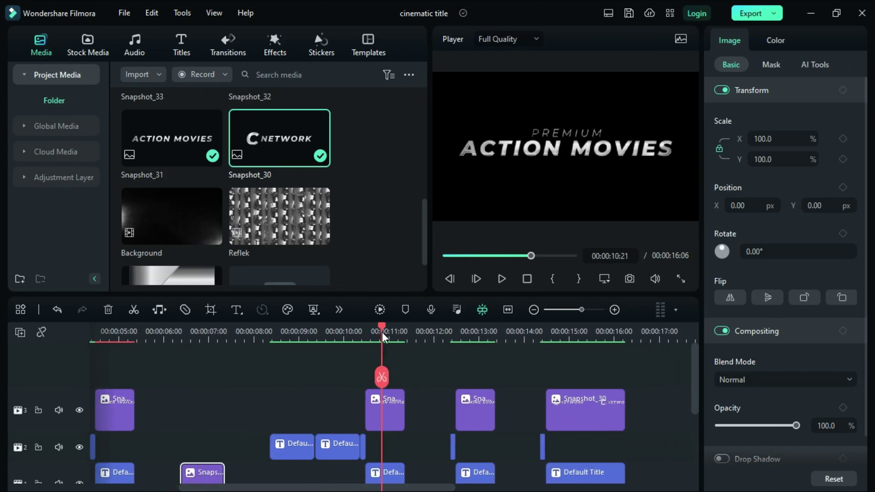
left_click(394, 413)
scroll(403, 340, "up", 3)
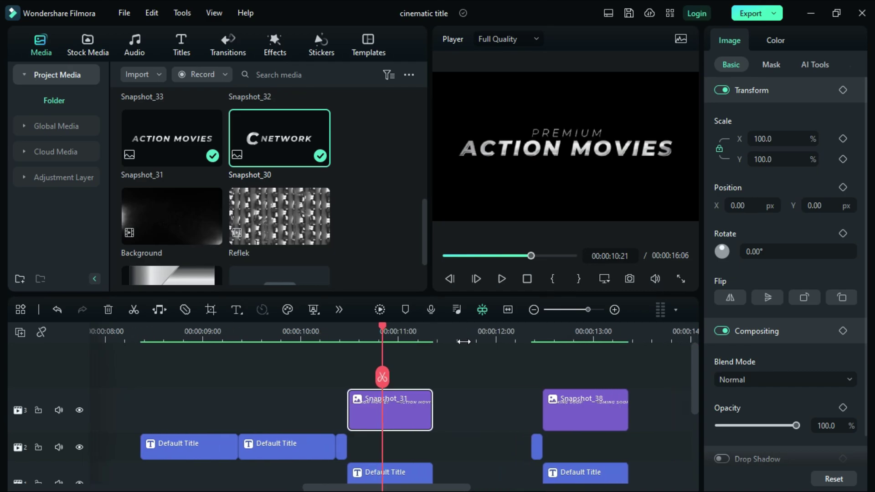
left_click(210, 312)
left_click(143, 45)
left_click(708, 411)
Enlarge the start frame of Snapshot_31 to 1820 x 1024, centre it, apply it and play the result
left_click_drag(294, 288, 180, 353)
left_click_drag(568, 135, 688, 69)
left_click_drag(414, 265, 412, 267)
left_click_drag(685, 69, 696, 62)
left_click_drag(448, 230, 443, 232)
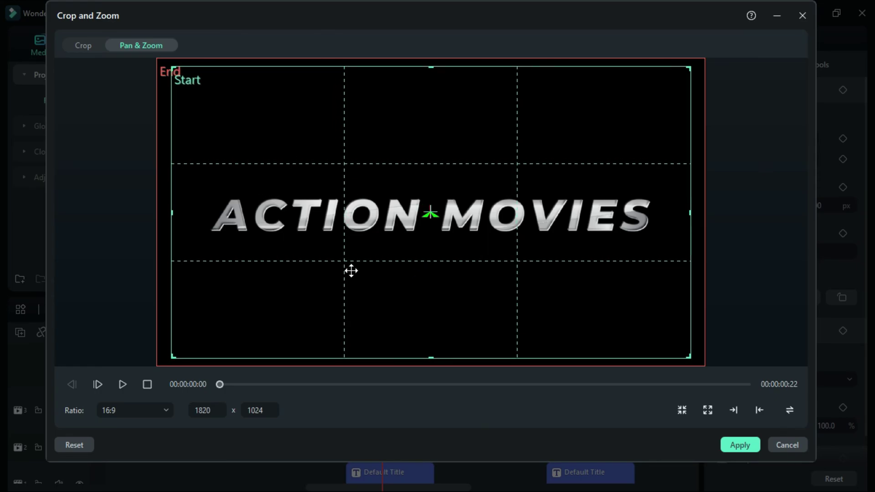
left_click(752, 443)
left_click_drag(355, 343, 335, 344)
key("space")
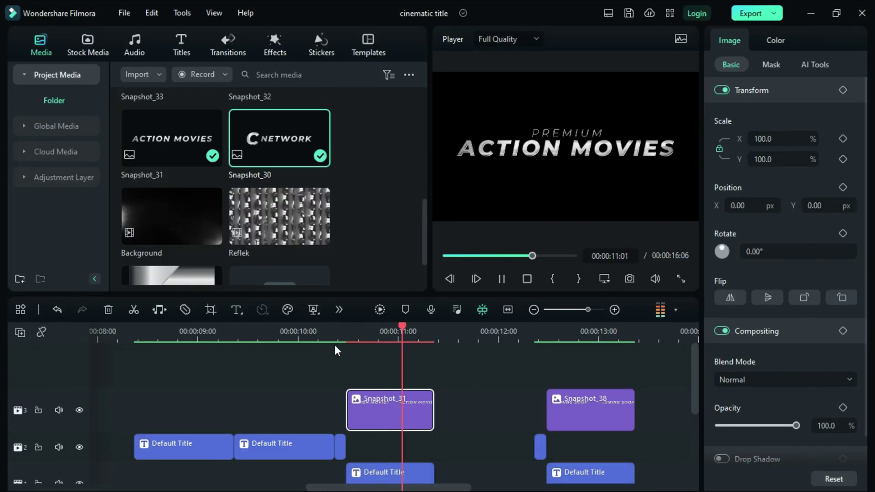
Give the COMING SOON clip Snapshot_38 a far-to-near Pan & Zoom with a centred 1820 x 1024 end frame
left_click(590, 400)
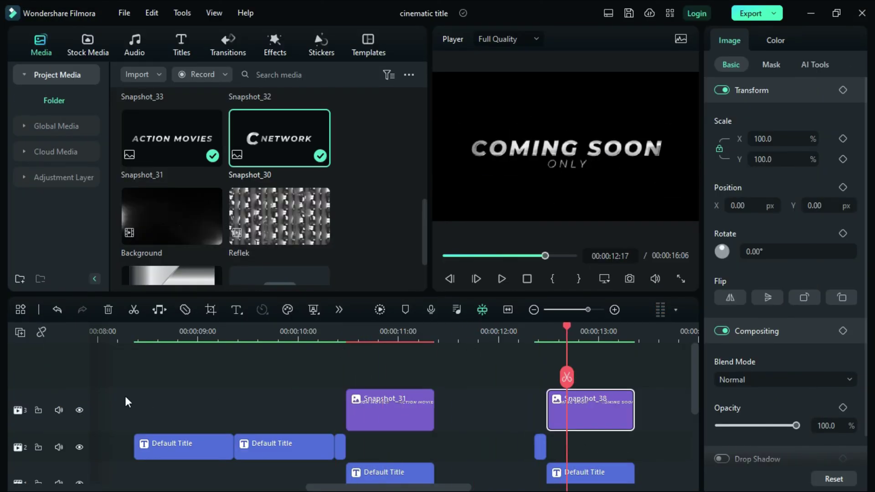
left_click(210, 309)
left_click(140, 45)
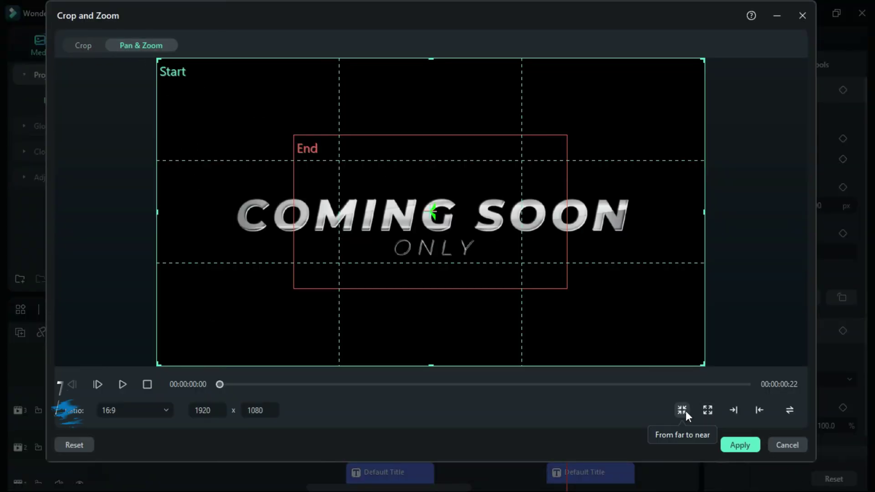
left_click(353, 279)
left_click_drag(294, 289, 156, 345)
left_click_drag(568, 137, 685, 74)
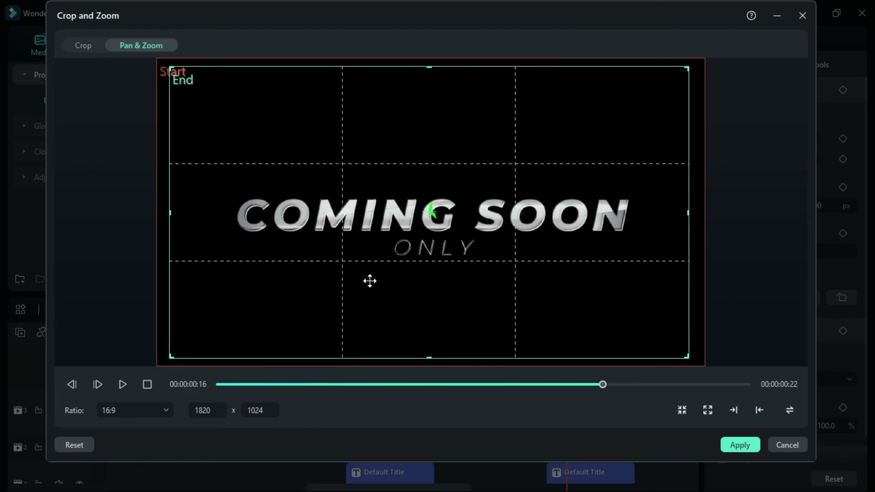
left_click(739, 446)
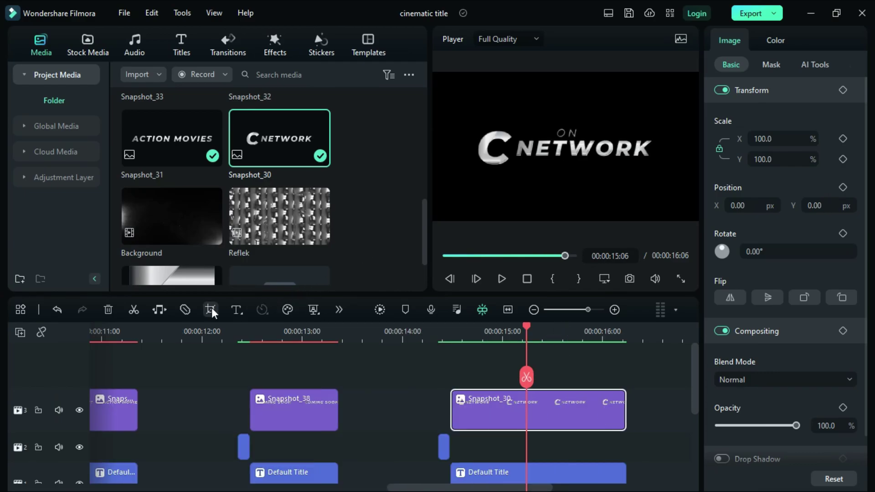
Give the C NETWORK clip Snapshot_30 a far-to-near Pan & Zoom with a centred end frame slightly smaller than the full image
left_click(210, 309)
left_click(143, 46)
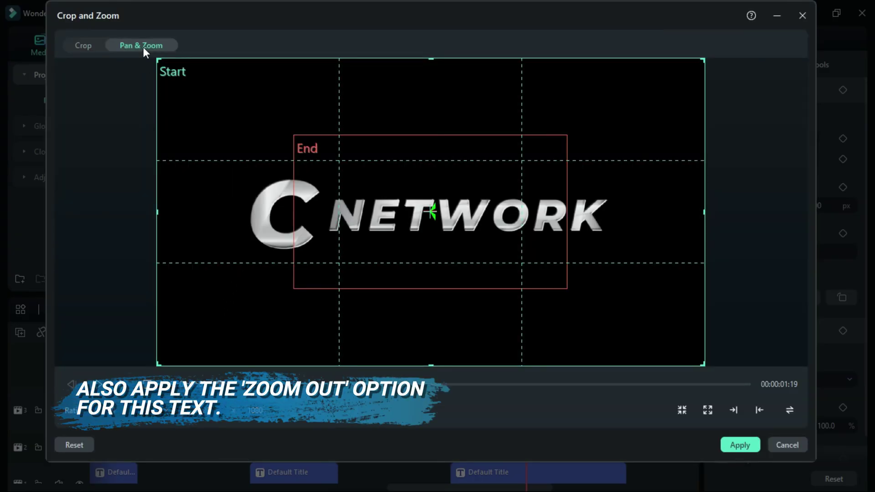
left_click_drag(293, 289, 176, 356)
left_click_drag(566, 135, 695, 75)
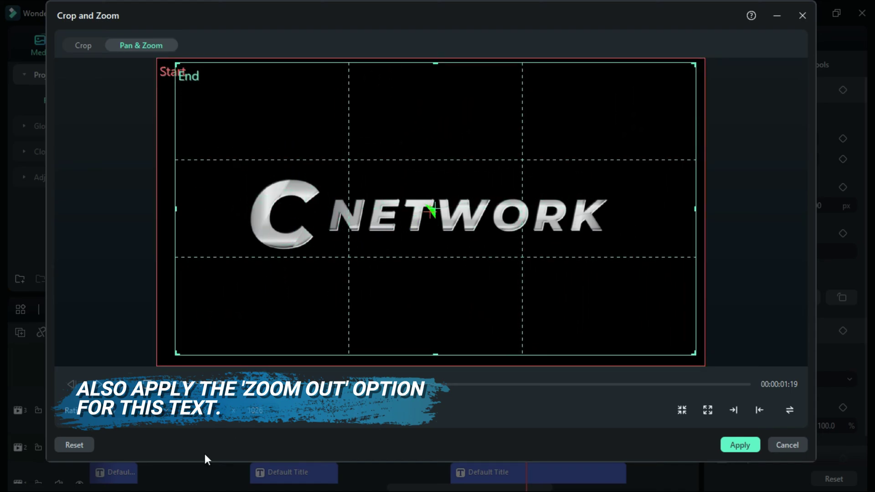
type("20")
key("Return")
left_click_drag(423, 246, 419, 250)
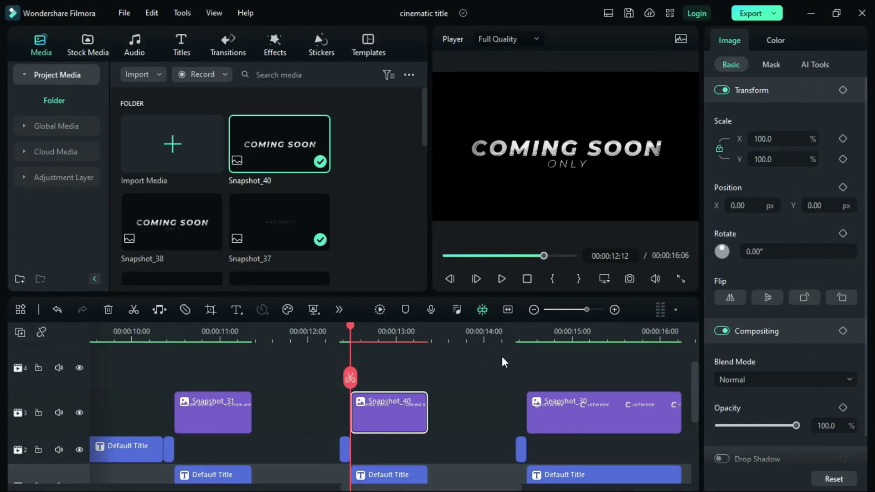
Fit the whole project in the timeline and place the Reflek video on track 4 at the beginning
left_click(508, 309)
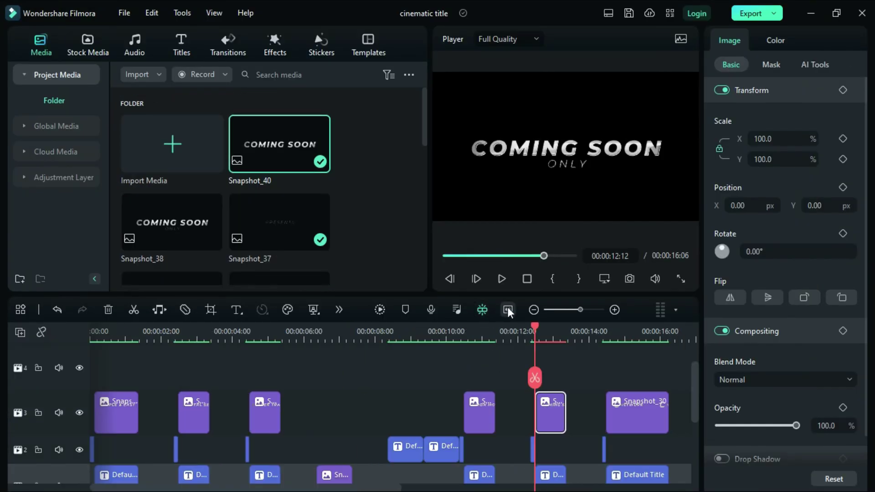
left_click(527, 279)
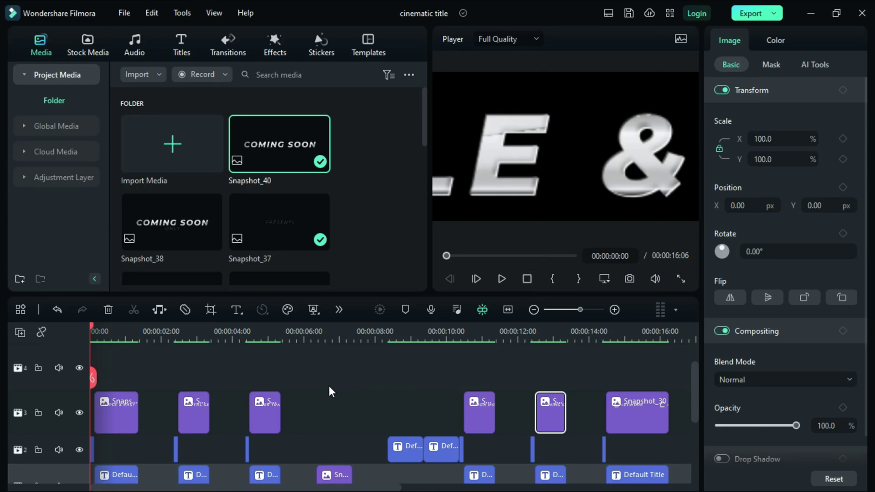
scroll(200, 389, "up", 1)
scroll(205, 253, "down", 8)
left_click_drag(171, 159, 121, 390)
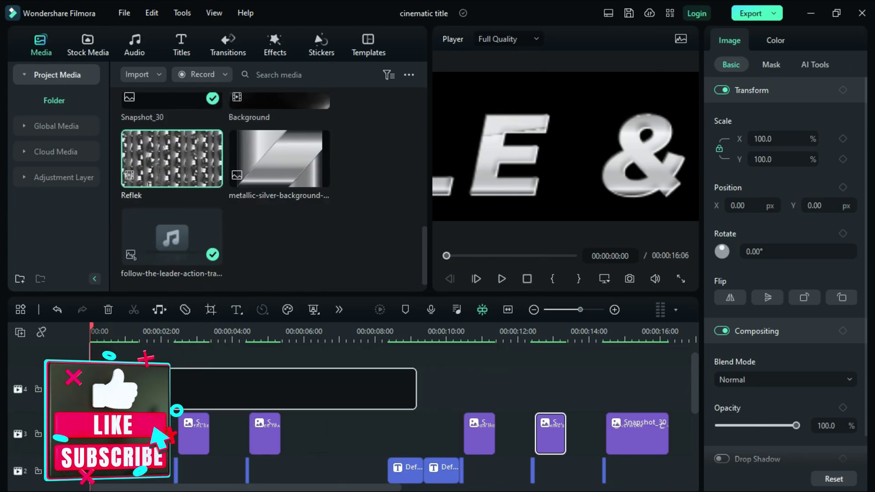
Trim the start of the Reflek clip to 00:00:05:04 and move the remaining clip back to the beginning of track 4
left_click(283, 340)
left_click_drag(94, 390, 278, 392)
left_click_drag(338, 384, 78, 391)
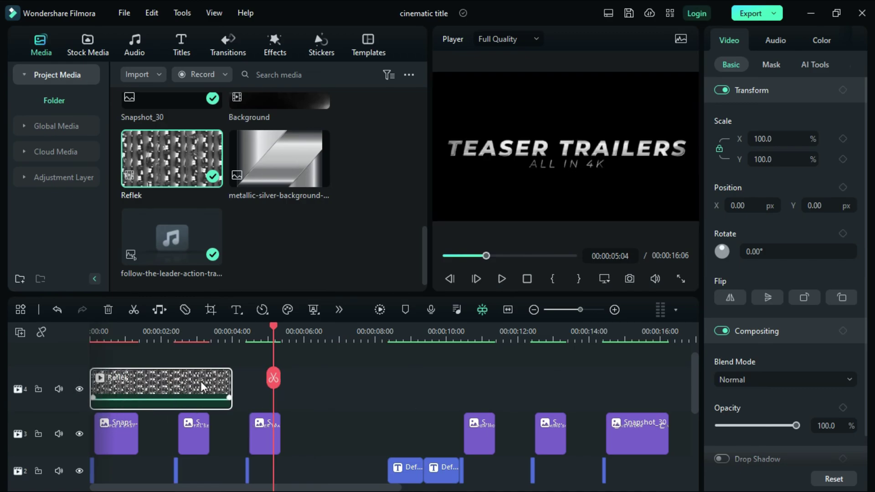
Change the Reflek clip's blend mode to Overlay
left_click(111, 339)
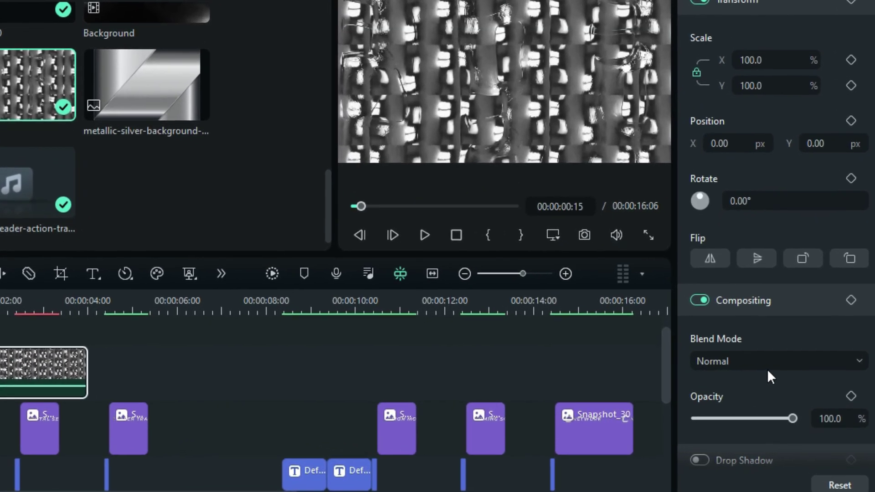
left_click(767, 362)
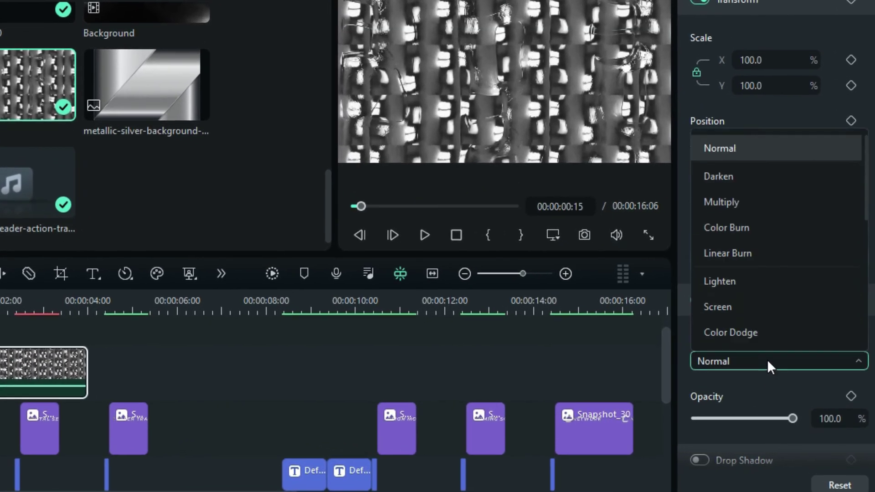
scroll(767, 345, "down", 3)
left_click(729, 176)
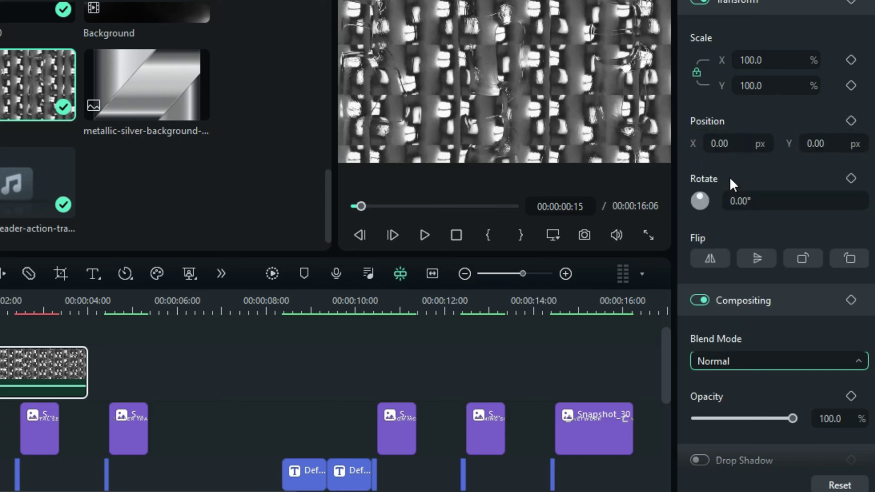
Split the Reflek clip at 00:00:01:09, where the first title ends, and move the remainder to the start of the second title
left_click(140, 333)
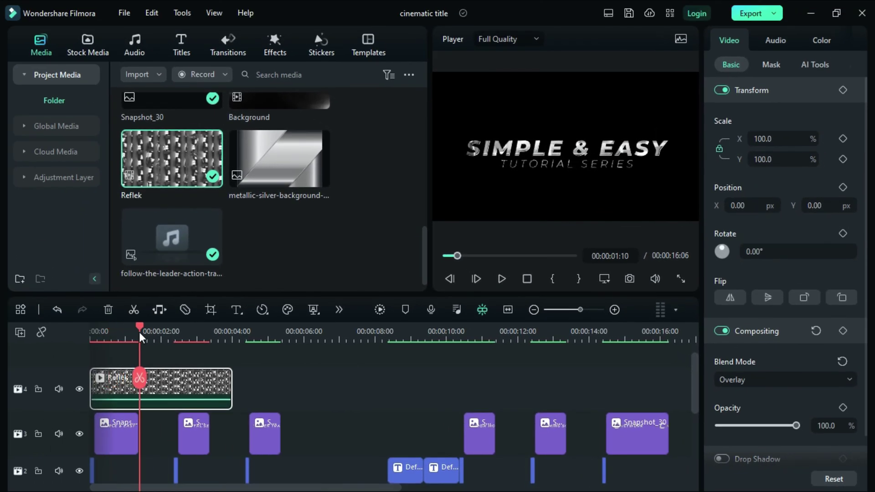
left_click(138, 332)
scroll(171, 405, "down", 3)
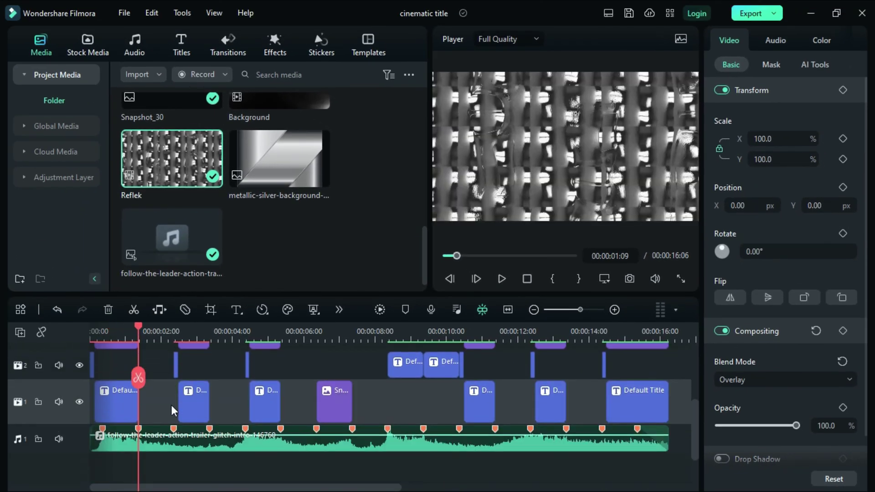
scroll(152, 368, "up", 4)
key("Left")
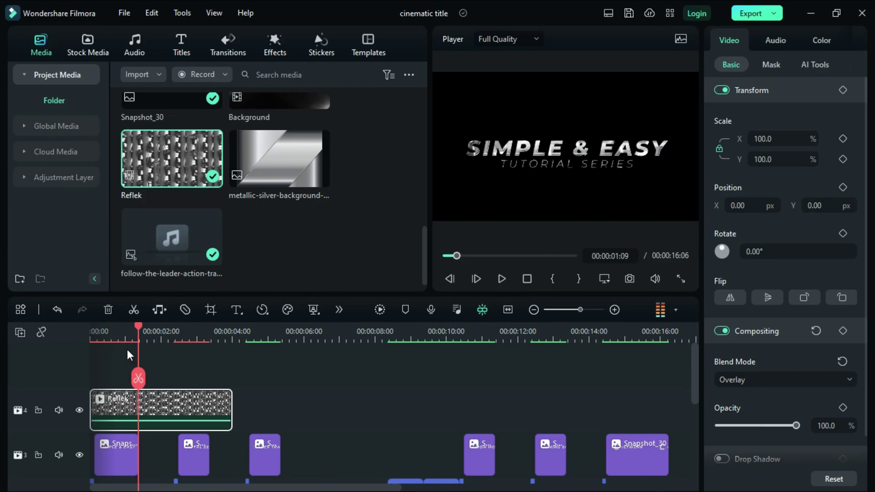
key("Right")
left_click(143, 381)
left_click_drag(177, 408, 205, 410)
Split the Reflek clip at 00:00:03:09, where the second title ends, and move the remainder to the start of the third title
left_click_drag(215, 336, 208, 328)
scroll(237, 420, "down", 2)
scroll(237, 419, "down", 3)
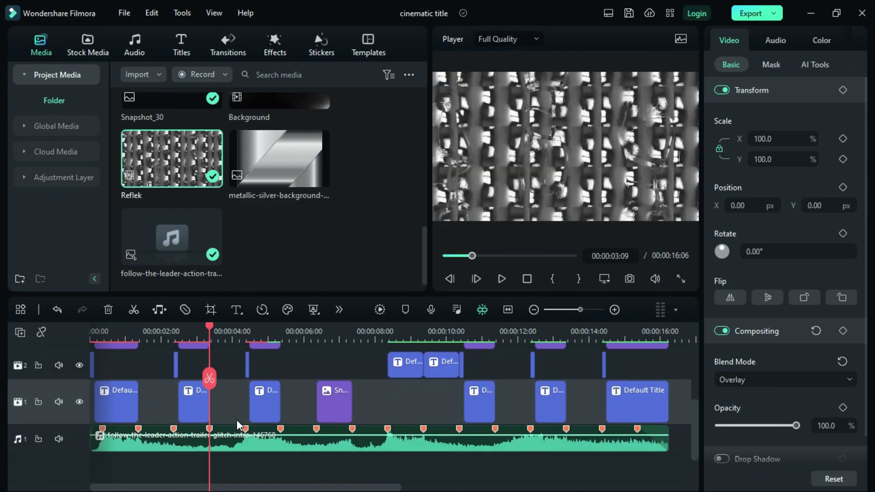
scroll(232, 408, "up", 2)
left_click(211, 377)
left_click_drag(235, 365, 280, 340)
Split the Reflek clip at 00:00:05:09 and fit the remainder so it starts with the single snapshot clip on track 1
left_click(278, 338)
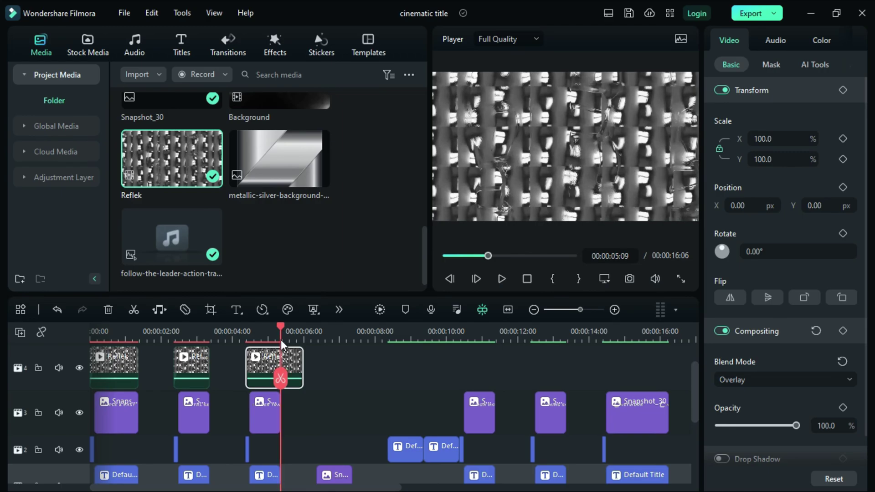
scroll(281, 428, "down", 2)
scroll(274, 415, "up", 2)
left_click(281, 378)
scroll(317, 409, "up", 2)
scroll(306, 379, "down", 3)
left_click_drag(294, 352, 378, 368)
left_click_drag(354, 371, 318, 377)
Split the Reflek clip where the track 1 snapshot ends and fit the remainder to start with the paired titles on track 2
left_click(352, 339)
scroll(355, 365, "down", 2)
scroll(355, 376, "up", 2)
left_click(352, 378)
left_click_drag(367, 365, 387, 373)
left_click_drag(469, 365, 492, 365)
left_click_drag(410, 373, 387, 374)
Split the Reflek overlay at the ends of the next two title sections, including 00:00:13:09, and place the last piece over Snapshot_30
left_click(495, 339)
scroll(495, 387, "up", 1)
left_click(495, 378)
left_click_drag(506, 386, 603, 416)
left_click(567, 327)
scroll(567, 327, "down", 1)
left_click(566, 378)
scroll(676, 417, "down", 2)
scroll(678, 417, "up", 2)
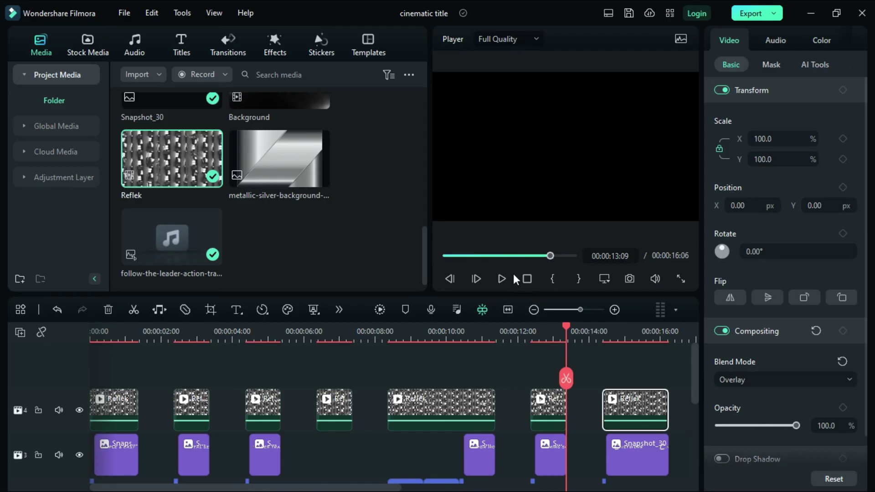
Place the Background video at the beginning of a new track 5 and match the project settings to 1920 x 1080 at 29.97fps
left_click(525, 277)
scroll(244, 229, "up", 2)
scroll(245, 229, "up", 2)
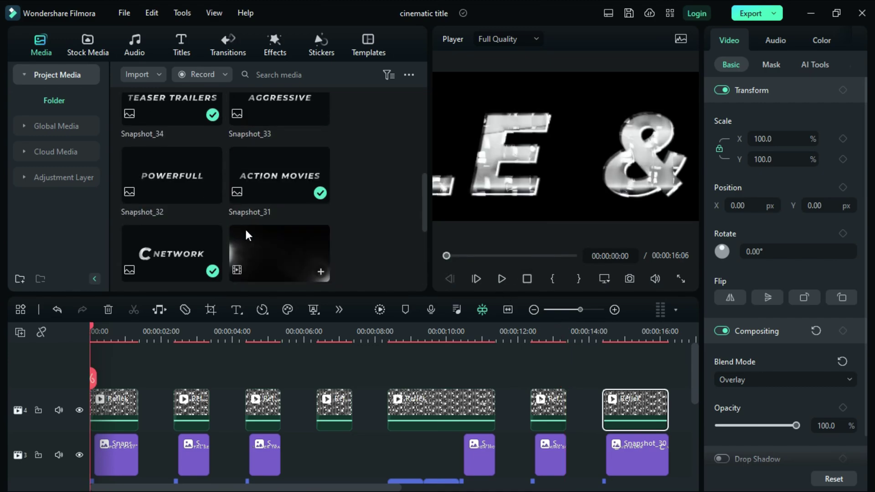
left_click_drag(263, 251, 93, 370)
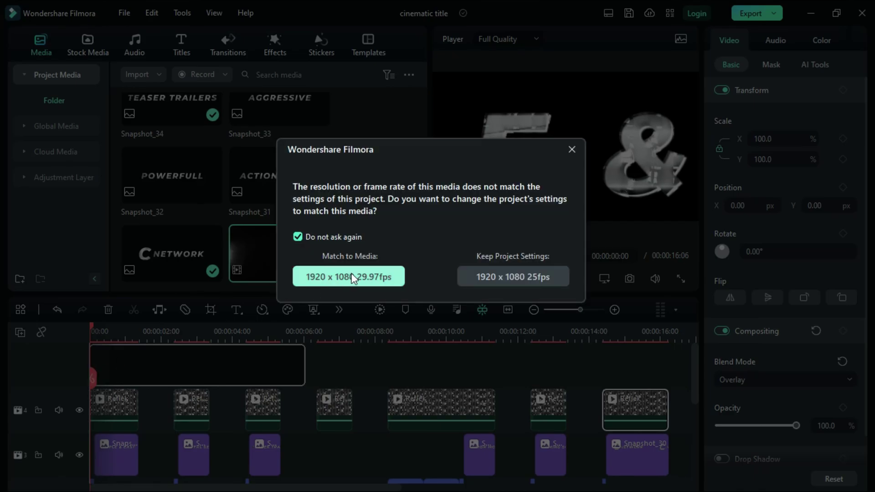
left_click(355, 278)
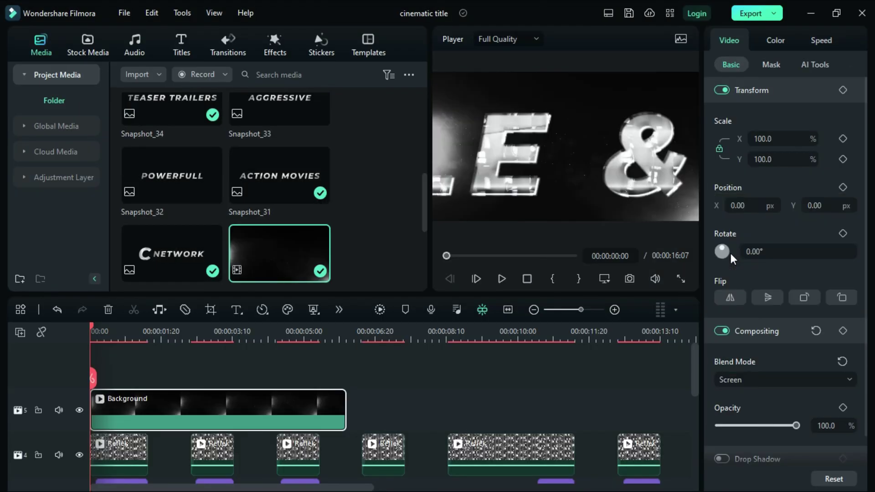
Give the Background clip the Screen blend mode and set its tint to 76
left_click(777, 45)
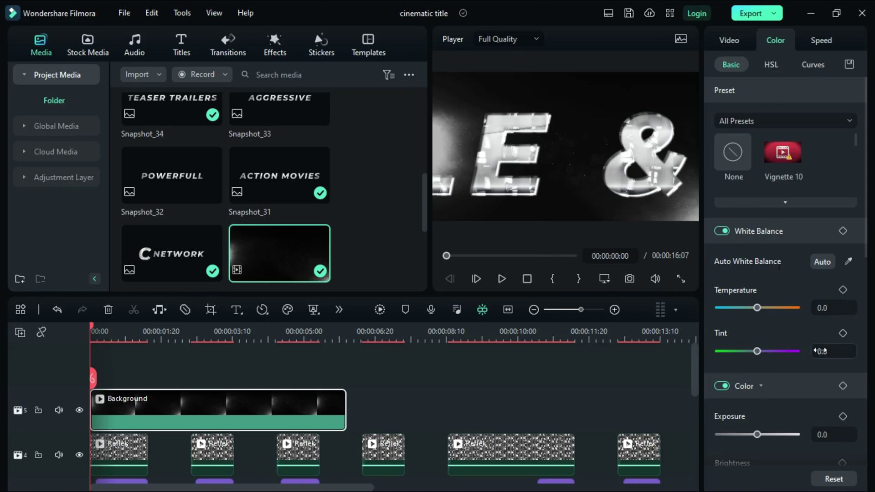
left_click_drag(771, 352, 787, 351)
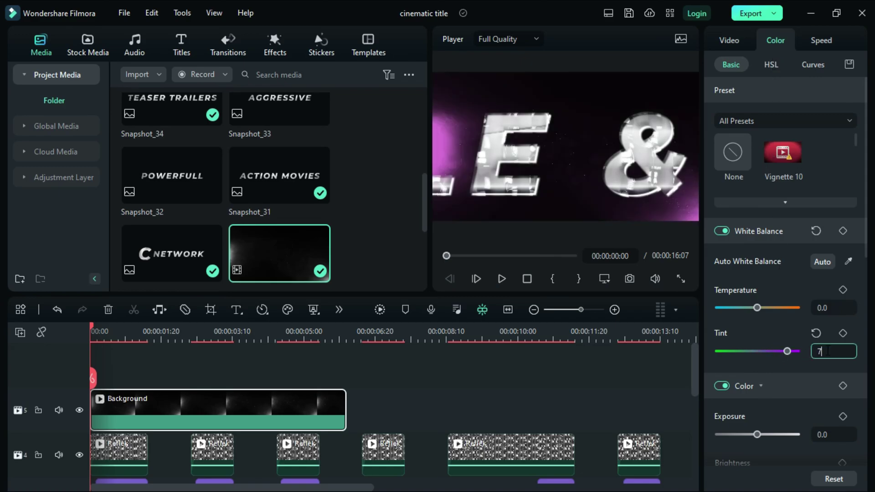
key("Return")
Split the Background clip at 00:00:01:11 and fit the remainder so it starts with the second Reflek clip
left_click_drag(307, 332, 157, 368)
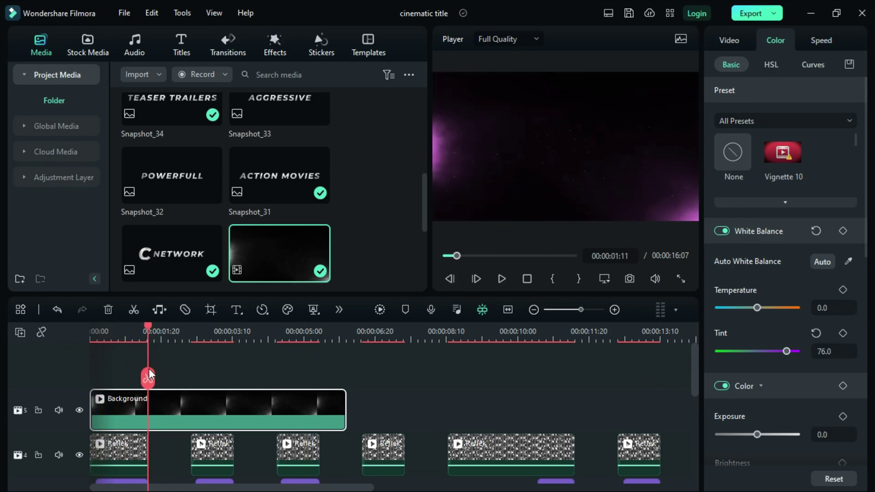
scroll(202, 458, "down", 2)
scroll(201, 458, "up", 2)
left_click(147, 378)
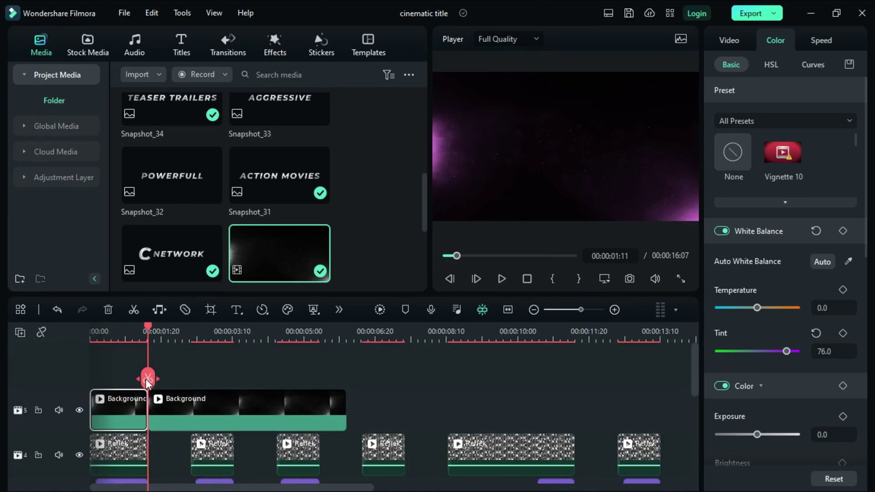
left_click_drag(173, 409, 211, 412)
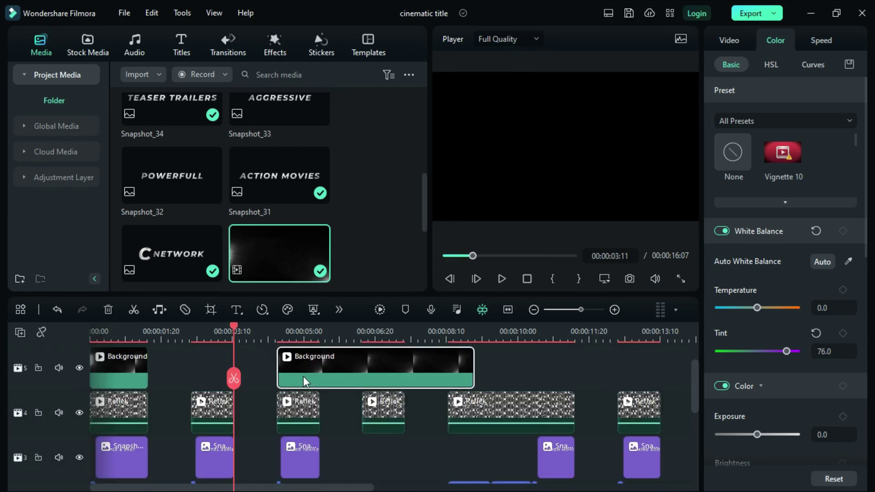
left_click_drag(278, 371, 177, 366)
Split the Background clip at 00:00:03:11 and at the third Reflek clip's end, and move the remainder to the fourth Reflek clip
mouse_move(307, 363)
left_mouse_down()
mouse_move(281, 361)
mouse_move(342, 360)
mouse_move(297, 360)
left_mouse_up()
left_click(234, 378)
key("Down")
key("Down")
key("Down")
left_click(320, 378)
mouse_move(380, 365)
left_mouse_down()
mouse_move(446, 364)
mouse_move(345, 369)
mouse_move(395, 366)
left_mouse_up()
Split the Background clip at the fourth Reflek clip's end and fit the remainder to the start of the long fifth Reflek clip
key("Down")
key("Down")
left_click(405, 378)
left_click_drag(469, 366, 555, 368)
left_click_drag(491, 372, 438, 373)
Split the Background clip at 00:00:11:11 and fit the remainder to the start of the sixth Reflek clip
left_click(576, 338)
scroll(579, 401, "down", 3)
scroll(579, 402, "up", 4)
left_click(576, 380)
left_click_drag(344, 487, 437, 487)
left_click_drag(420, 414, 546, 414)
left_click_drag(499, 414, 462, 406)
Split the Background clip at 00:00:13:10 and align the remainder with the start of the last Reflek clip at 00:00:14:10
scroll(466, 434, "down", 2)
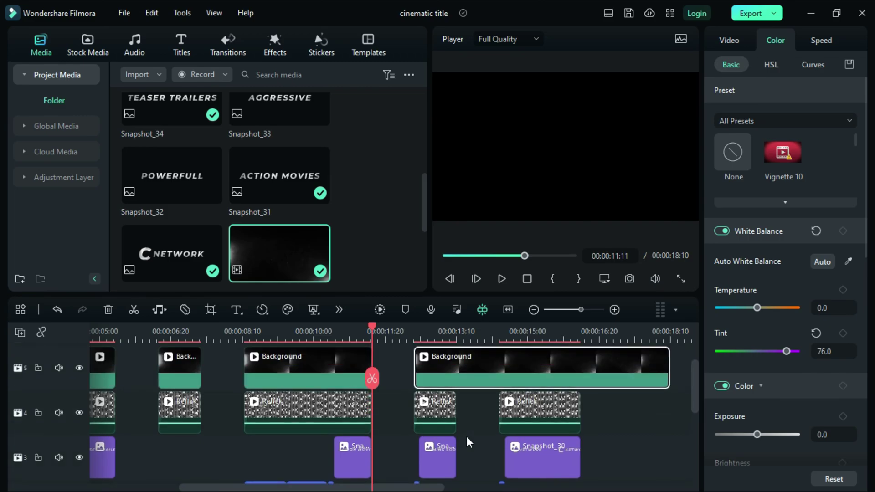
left_click(456, 338)
left_click(456, 378)
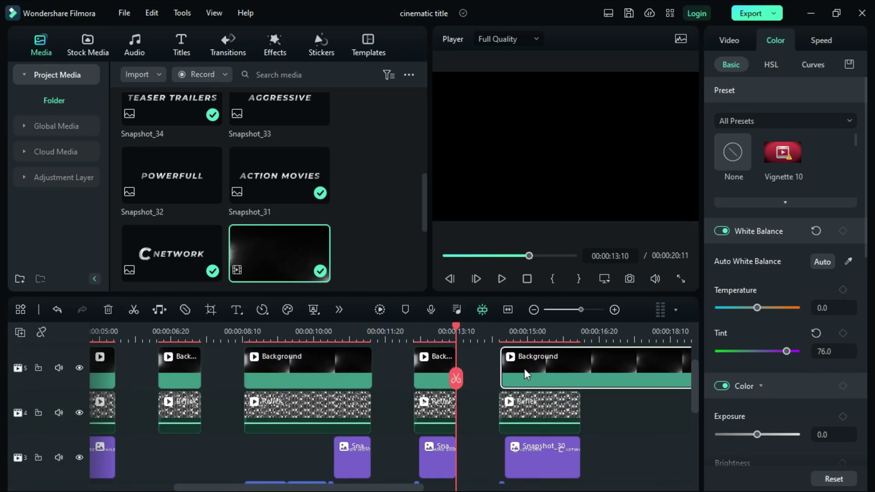
left_click(499, 337)
scroll(567, 414, "down", 2)
scroll(567, 415, "down", 2)
scroll(567, 414, "up", 8)
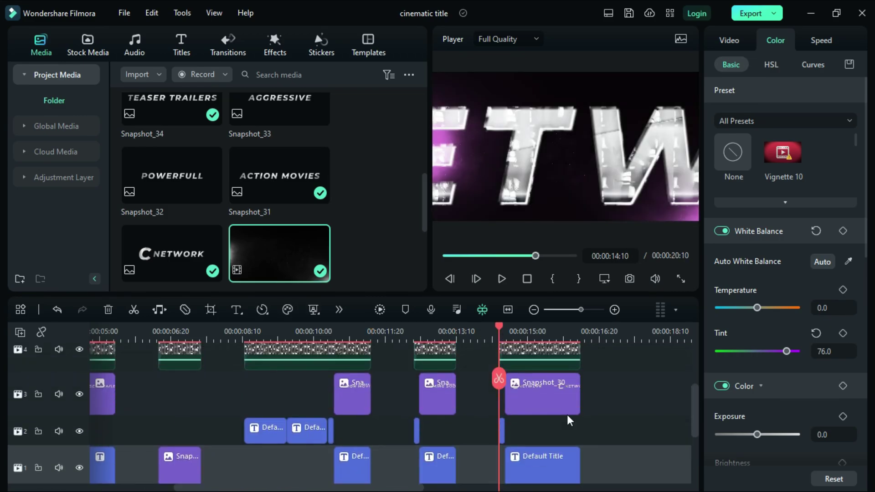
Split the last Background clip at the end of Snapshot_30 and delete the excess piece
left_click(581, 336)
scroll(578, 433, "down", 4)
scroll(579, 410, "up", 2)
left_click(580, 395)
right_click(622, 403)
left_click(662, 103)
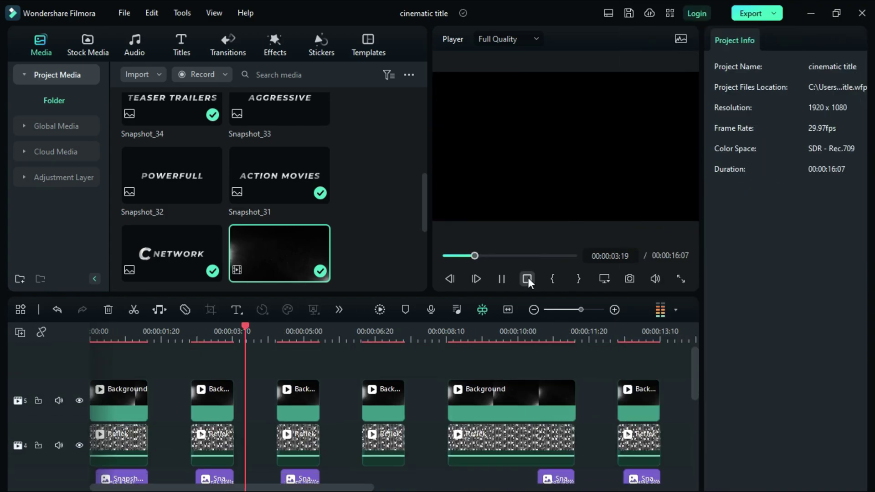
Fit the whole project in the timeline and render its preview
left_click(527, 279)
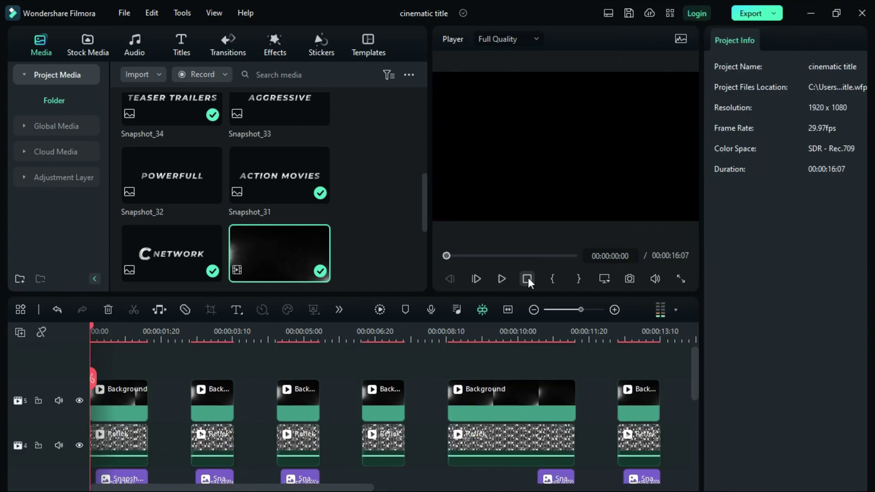
left_click(509, 310)
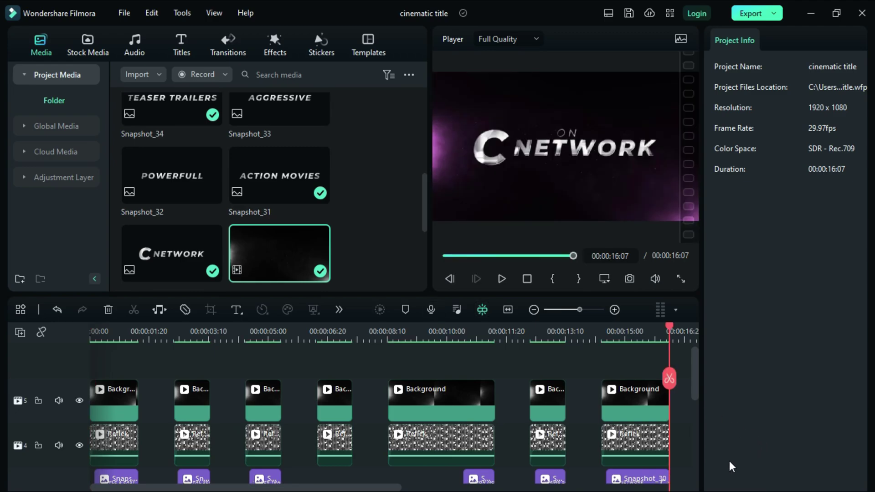
Add an opacity keyframe of 0% to the ON title at 00:00:16:06
scroll(648, 444, "down", 4)
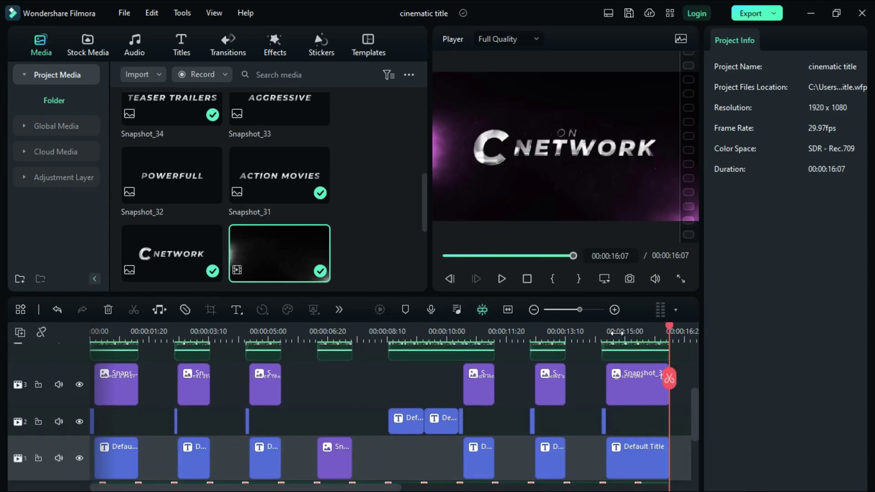
left_click_drag(614, 338, 730, 343)
scroll(638, 428, "down", 1)
left_click_drag(555, 489, 573, 491)
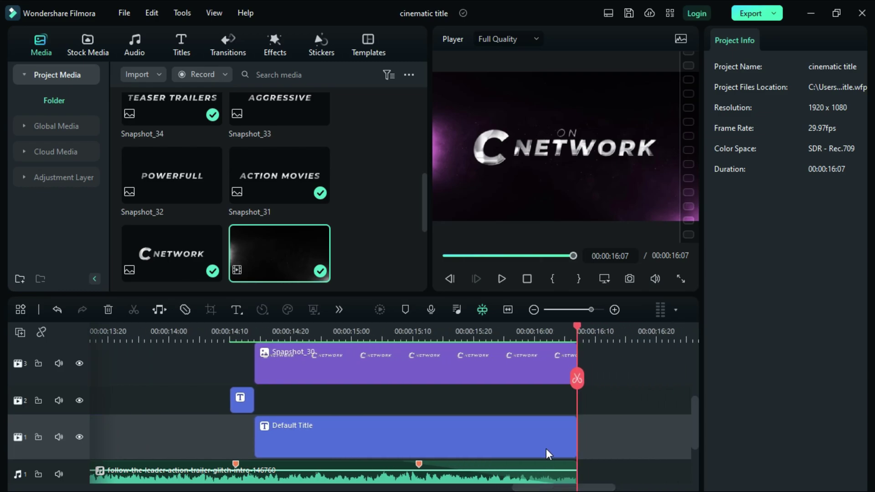
scroll(546, 449, "up", 2)
scroll(546, 449, "up", 1)
left_click(549, 404)
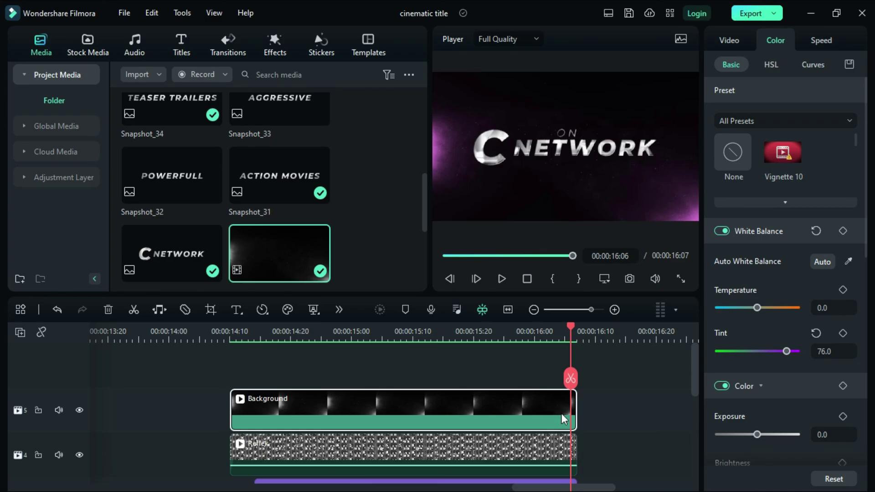
scroll(561, 414, "down", 3)
scroll(568, 419, "up", 1)
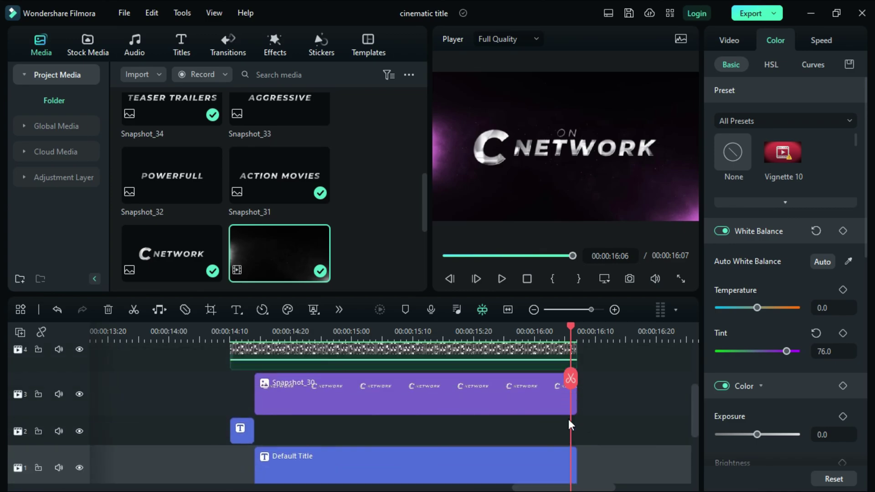
left_click(568, 442)
left_click(787, 230)
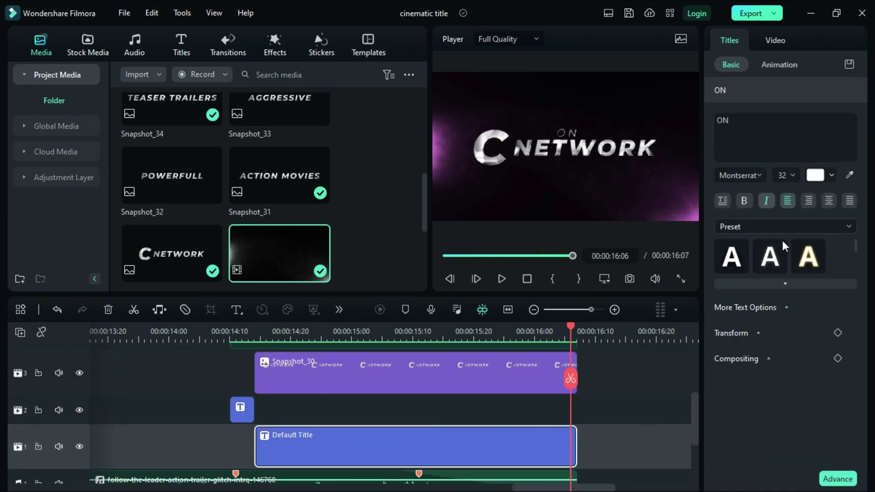
left_click(767, 358)
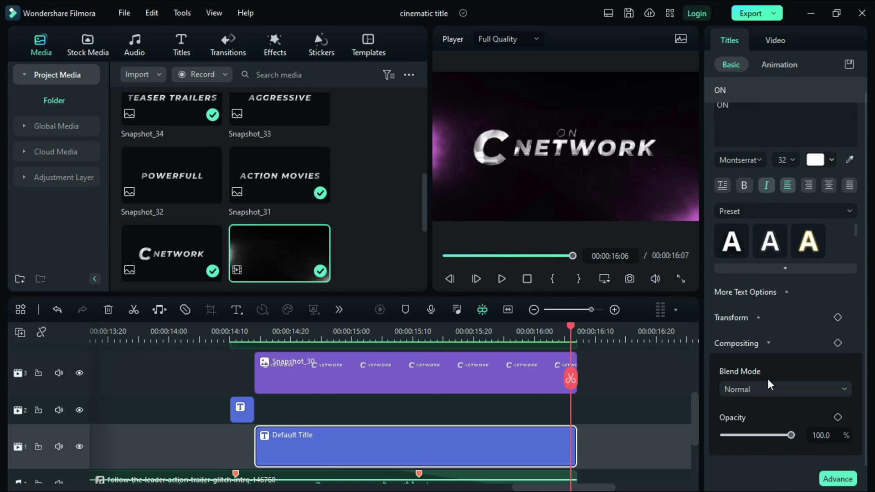
left_click(838, 417)
left_click_drag(847, 436, 843, 435)
Add opacity keyframes of 0% to the Snapshot_30 clip and the last Reflek clip at 00:00:16:06
left_click(552, 387)
scroll(658, 426, "up", 2)
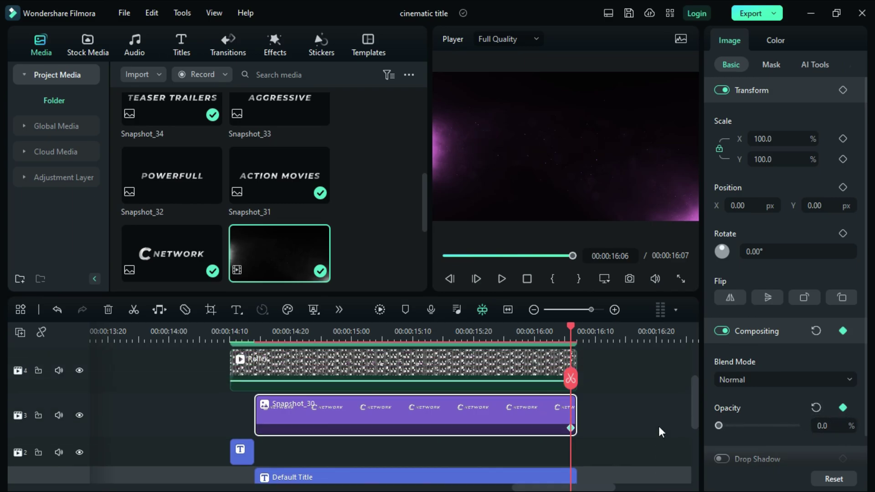
left_click(563, 412)
left_click_drag(829, 430, 2, 428)
scroll(573, 416, "up", 1)
Add an opacity keyframe of 0% to the last Background clip at 00:00:16:06
left_click(572, 416)
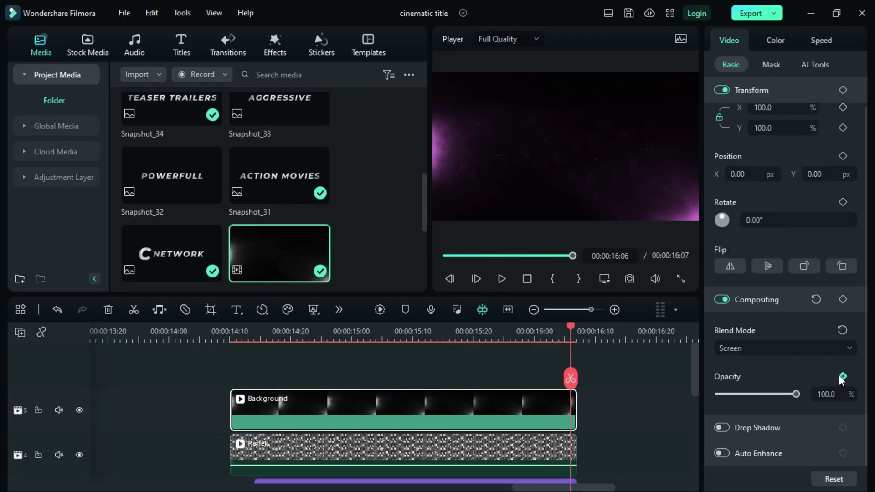
left_click(843, 376)
left_click_drag(797, 395, 653, 395)
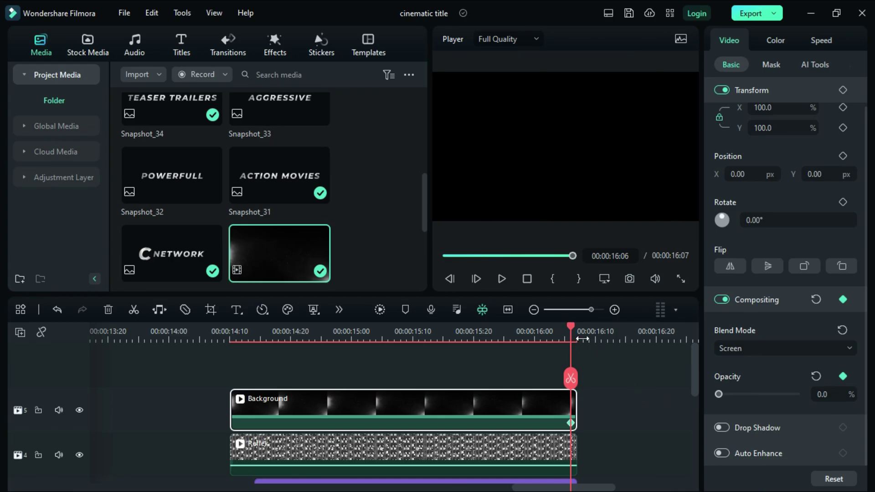
Reset the last Background clip's opacity to 100% at 00:00:16:01 as the start keyframe of its fade-out
scroll(583, 339, "up", 2)
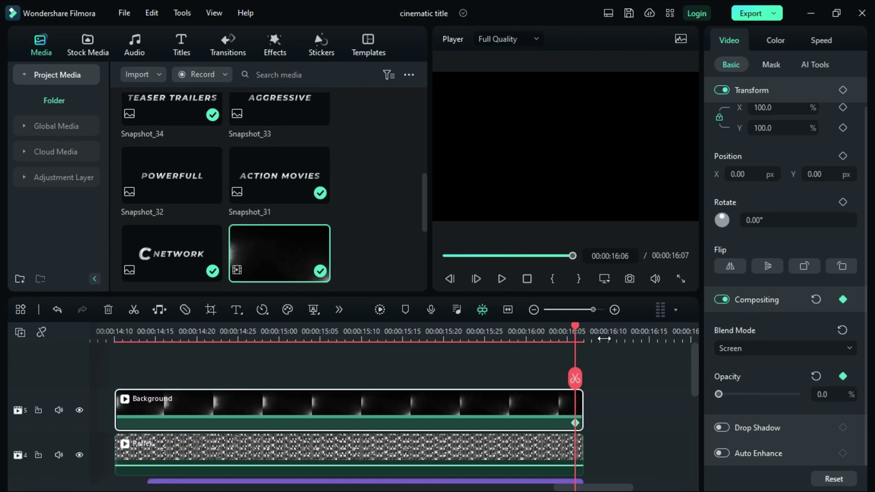
left_click(568, 332)
key("Left")
key("Left")
key("Left")
key("Left")
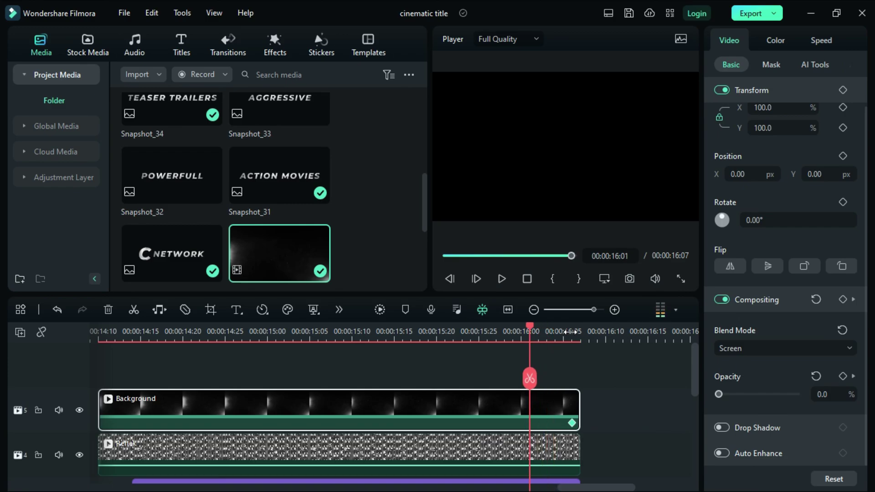
left_click(817, 376)
Reset the last Reflek clip's opacity to 100% at 00:00:16:01 as the start keyframe of its fade-out
left_click(551, 451)
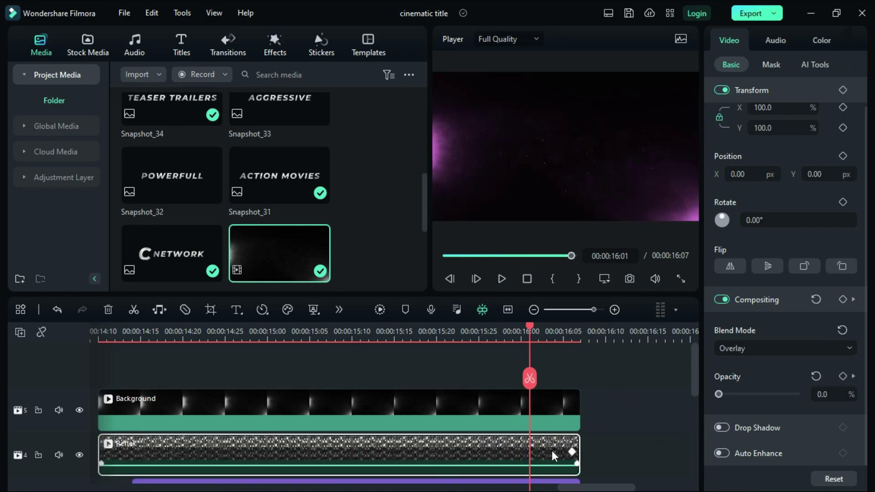
left_click(816, 376)
scroll(551, 453, "down", 2)
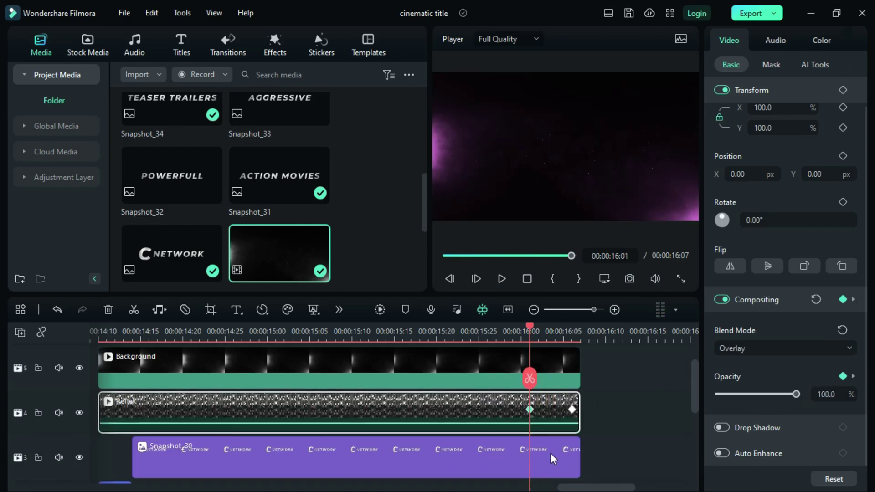